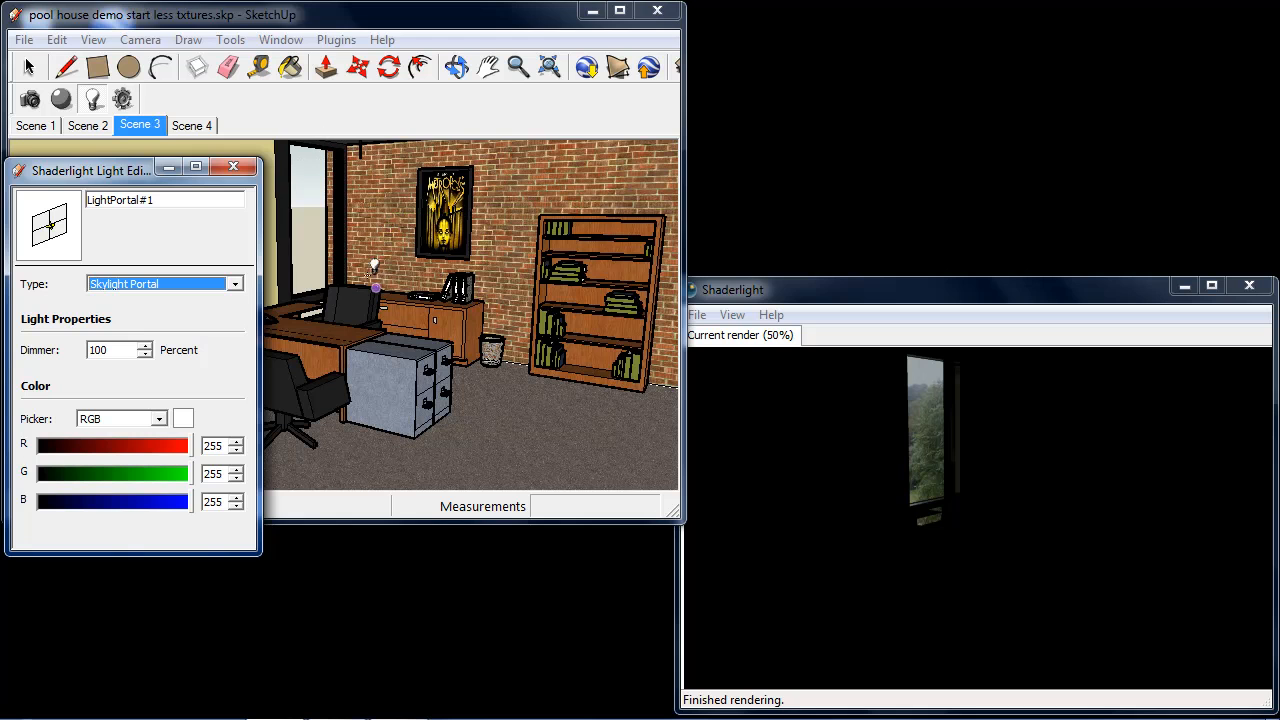
# Place a skylight portal over the full frame of the office's side window from outside and check its facing direction
pyautogui.moveTo(325, 255)
pyautogui.mouseDown(button='middle')
pyautogui.moveTo(454, 261)
pyautogui.moveTo(402, 204)
pyautogui.moveTo(391, 206)
pyautogui.moveTo(520, 220)
pyautogui.moveTo(420, 234)
pyautogui.moveTo(437, 266)
pyautogui.moveTo(513, 299)
pyautogui.mouseUp(button='middle')
pyautogui.scroll(2, 434, 293)
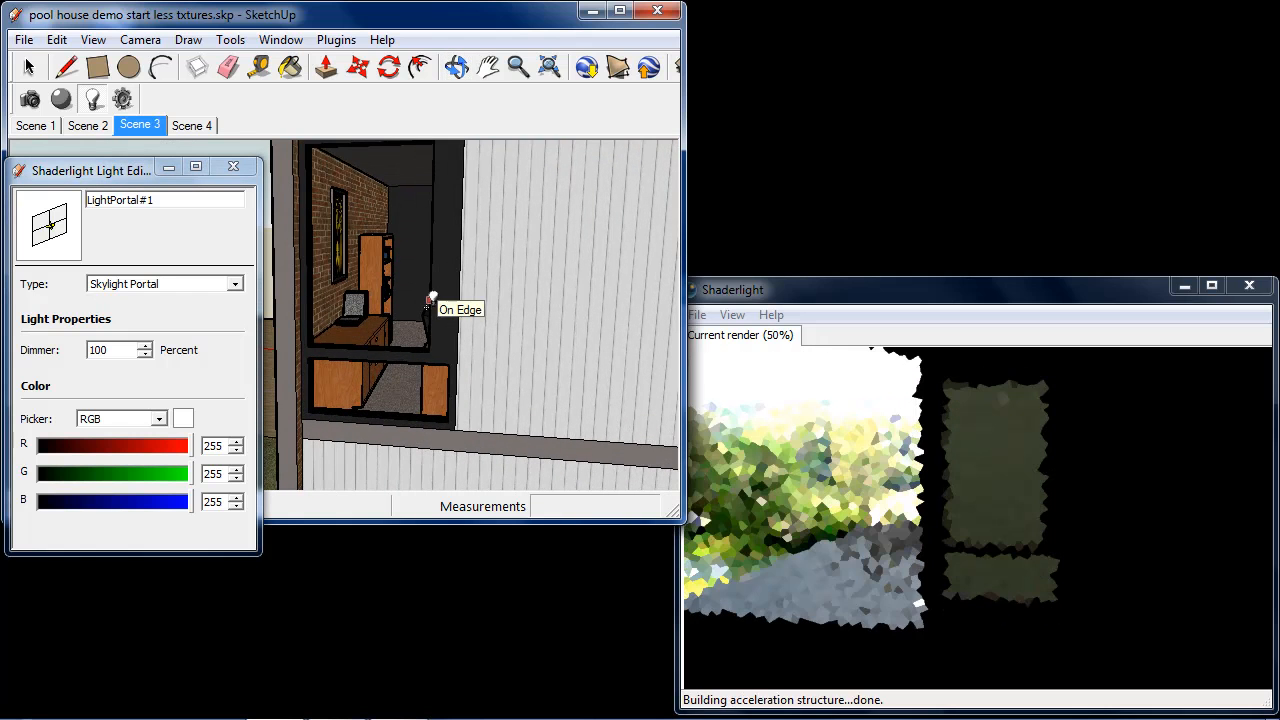
pyautogui.moveTo(435, 245)
pyautogui.keyDown('shift'); pyautogui.mouseDown(button='middle')
pyautogui.moveTo(436, 281)
pyautogui.moveTo(449, 260)
pyautogui.mouseUp(button='middle'); pyautogui.keyUp('shift')
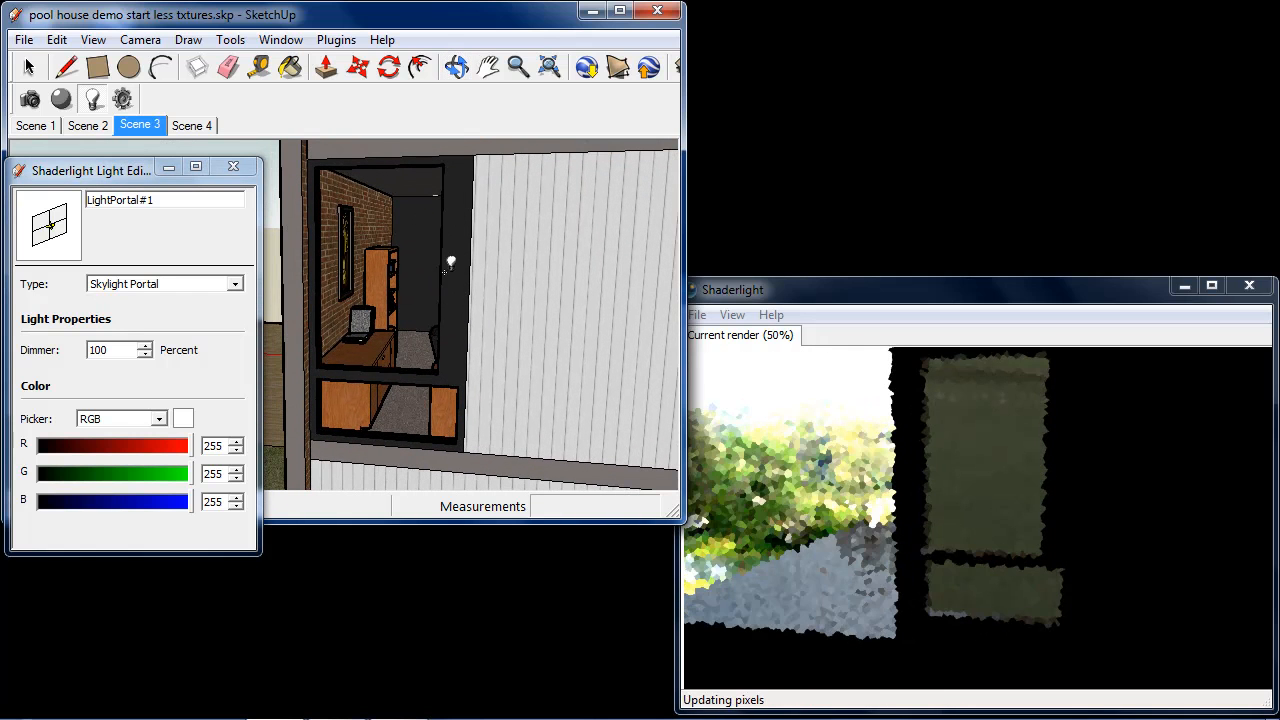
pyautogui.click(457, 440)
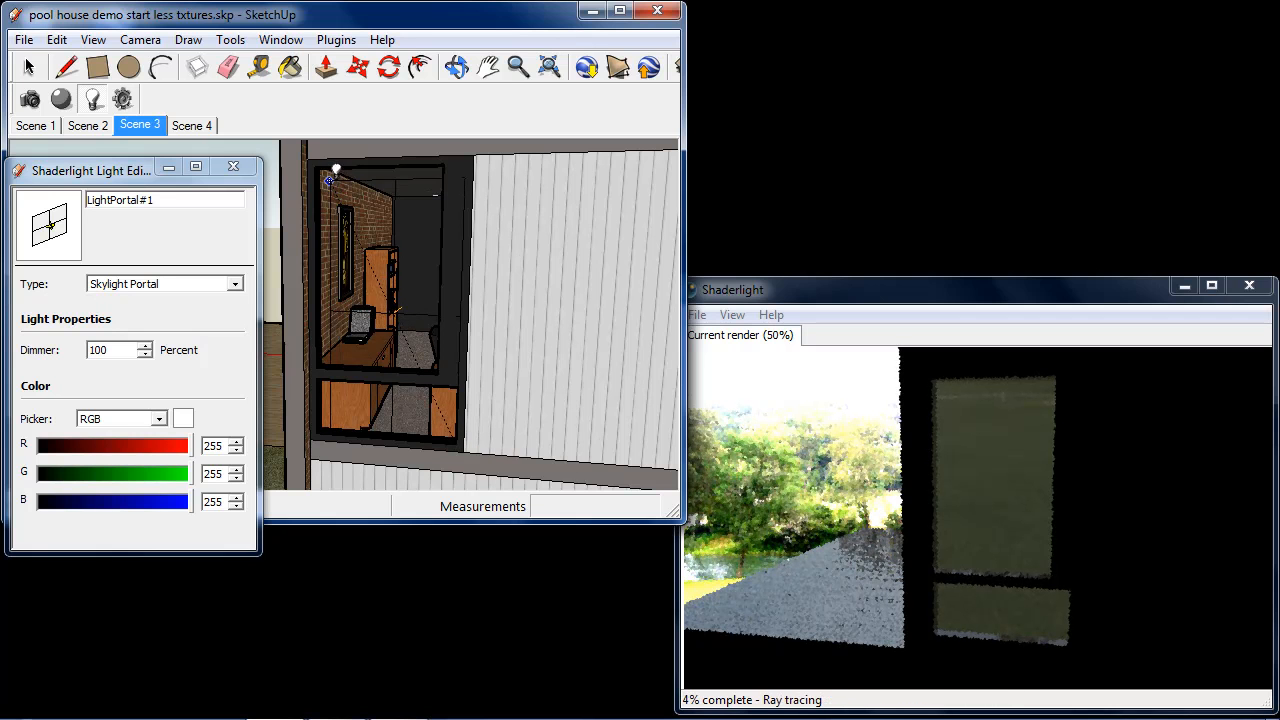
pyautogui.moveTo(377, 226); pyautogui.dragTo(356, 236, button='middle')
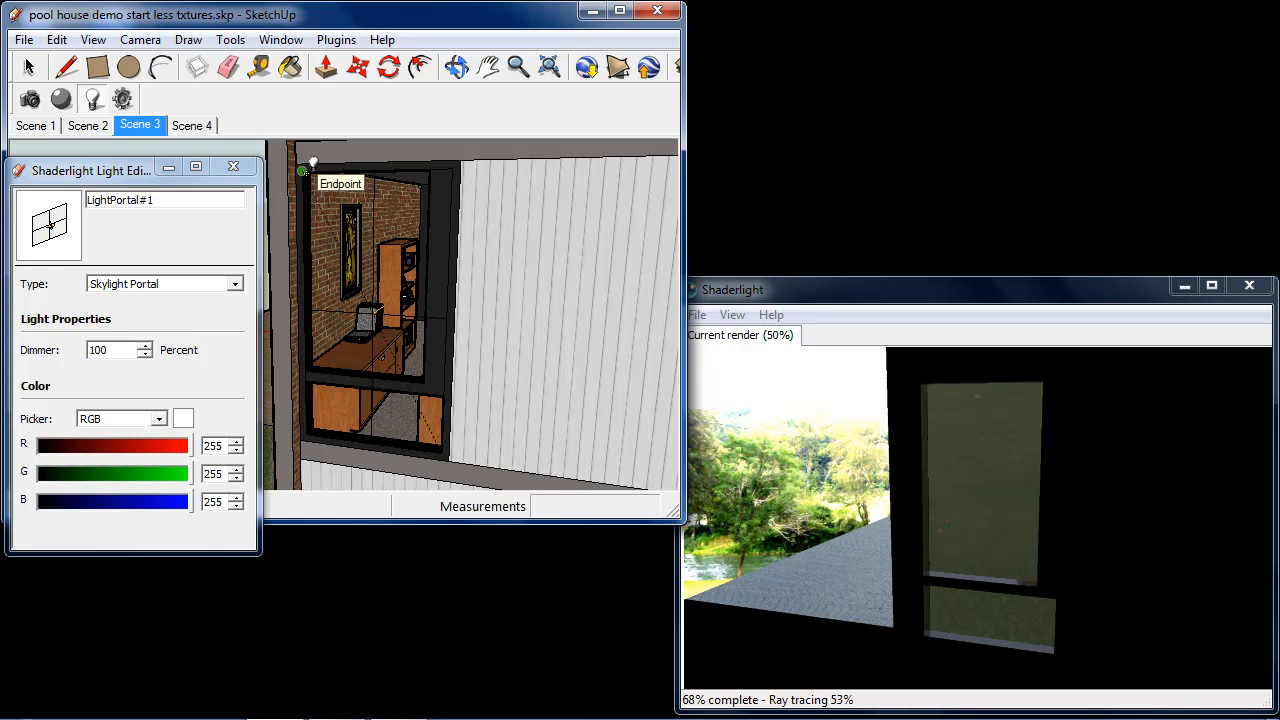
pyautogui.click(303, 171)
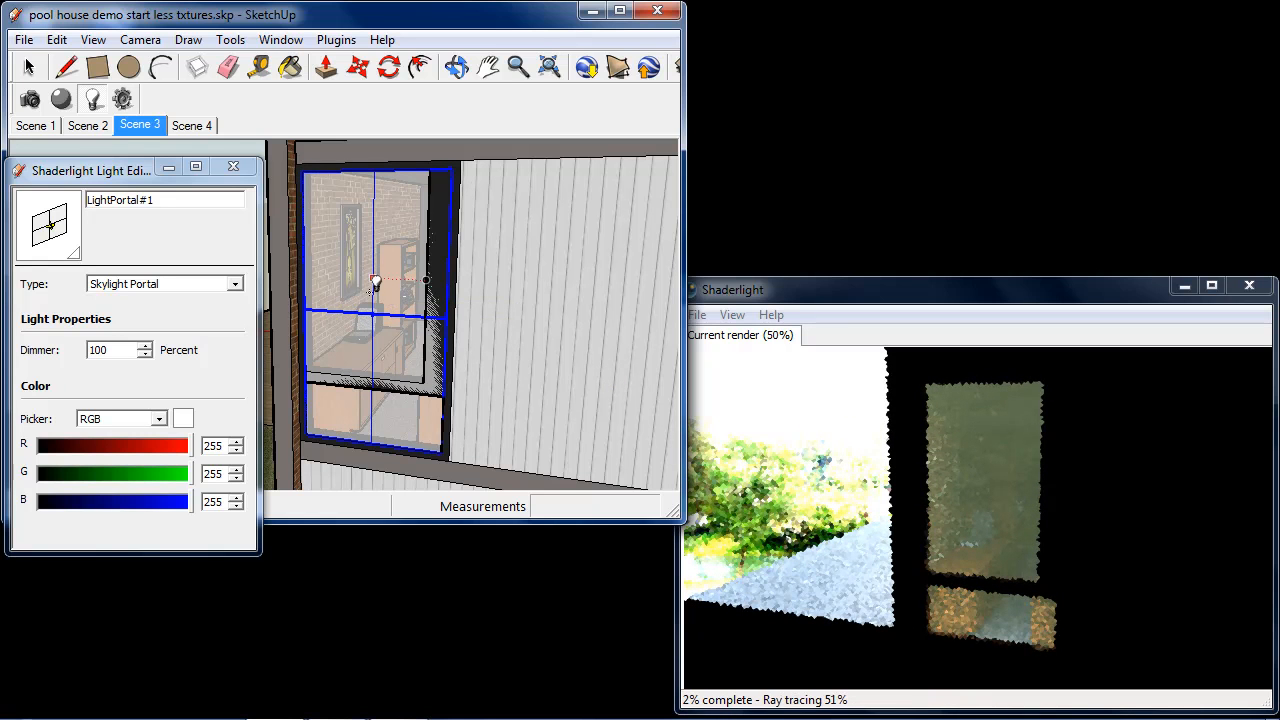
pyautogui.keyDown('shift'); pyautogui.moveTo(388, 326); pyautogui.dragTo(380, 322, button='middle'); pyautogui.keyUp('shift')
pyautogui.scroll(8, 380, 322)
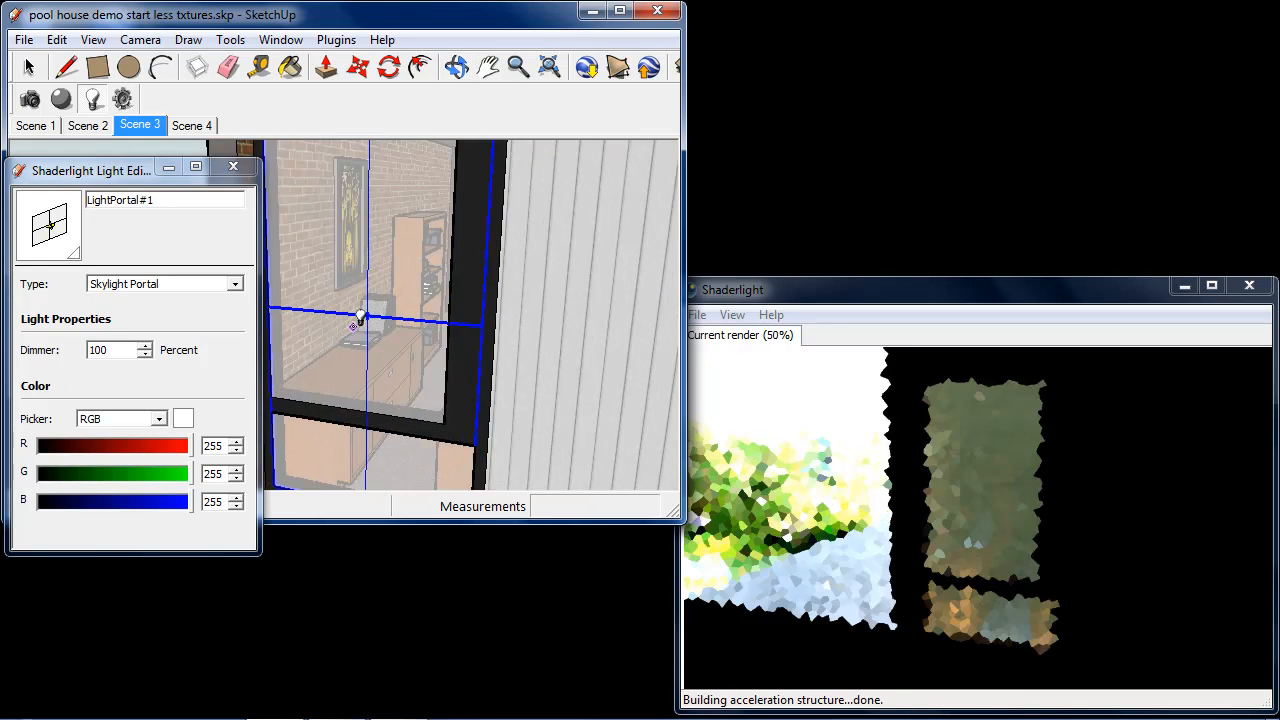
pyautogui.scroll(1, 371, 310)
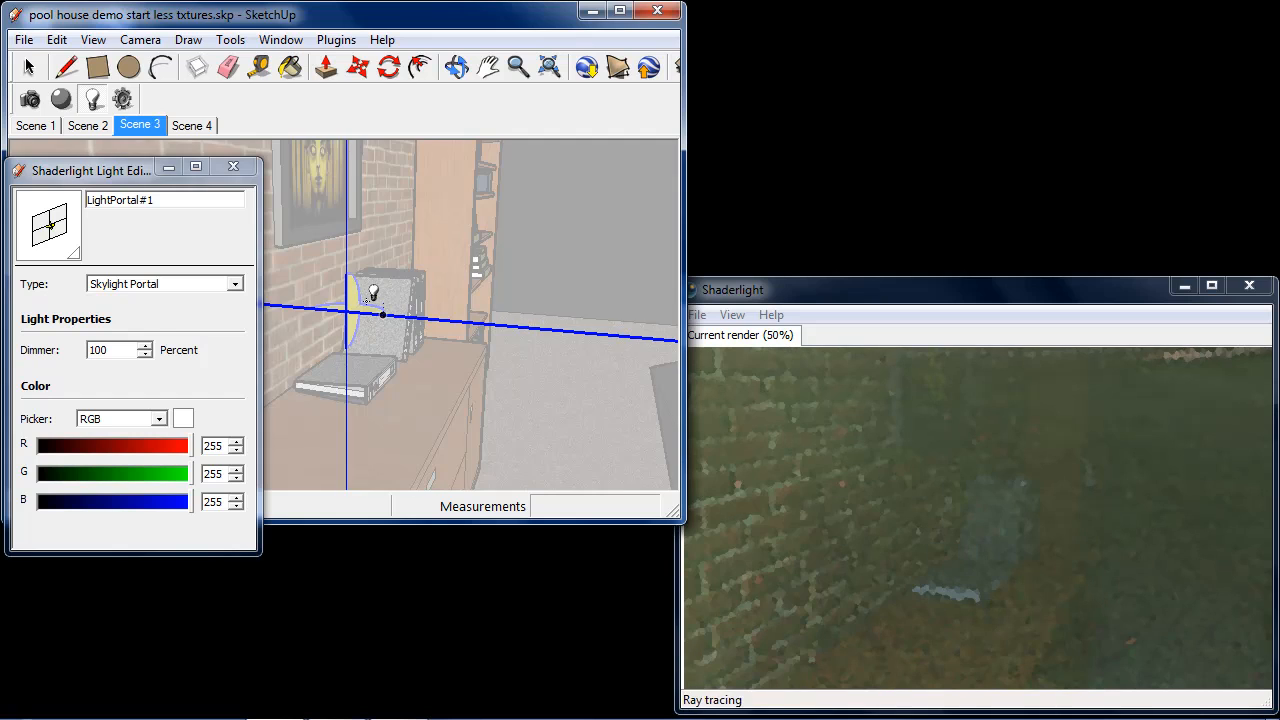
pyautogui.scroll(-5, 371, 290)
pyautogui.scroll(-6, 404, 285)
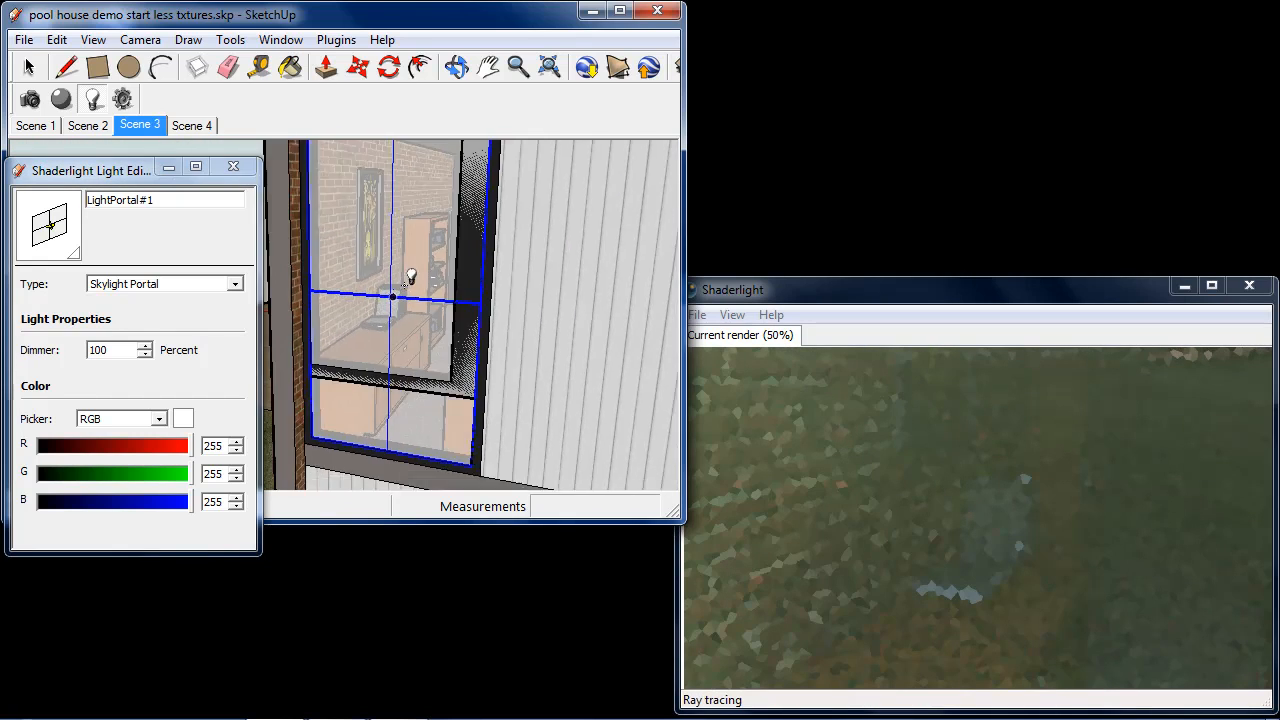
# Place a second skylight portal across the upper-floor double window, return to Scene 3 and close the light editor
pyautogui.moveTo(634, 287)
pyautogui.mouseDown(button='middle')
pyautogui.moveTo(386, 263)
pyautogui.moveTo(170, 288)
pyautogui.mouseUp(button='middle')
pyautogui.scroll(8, 370, 278)
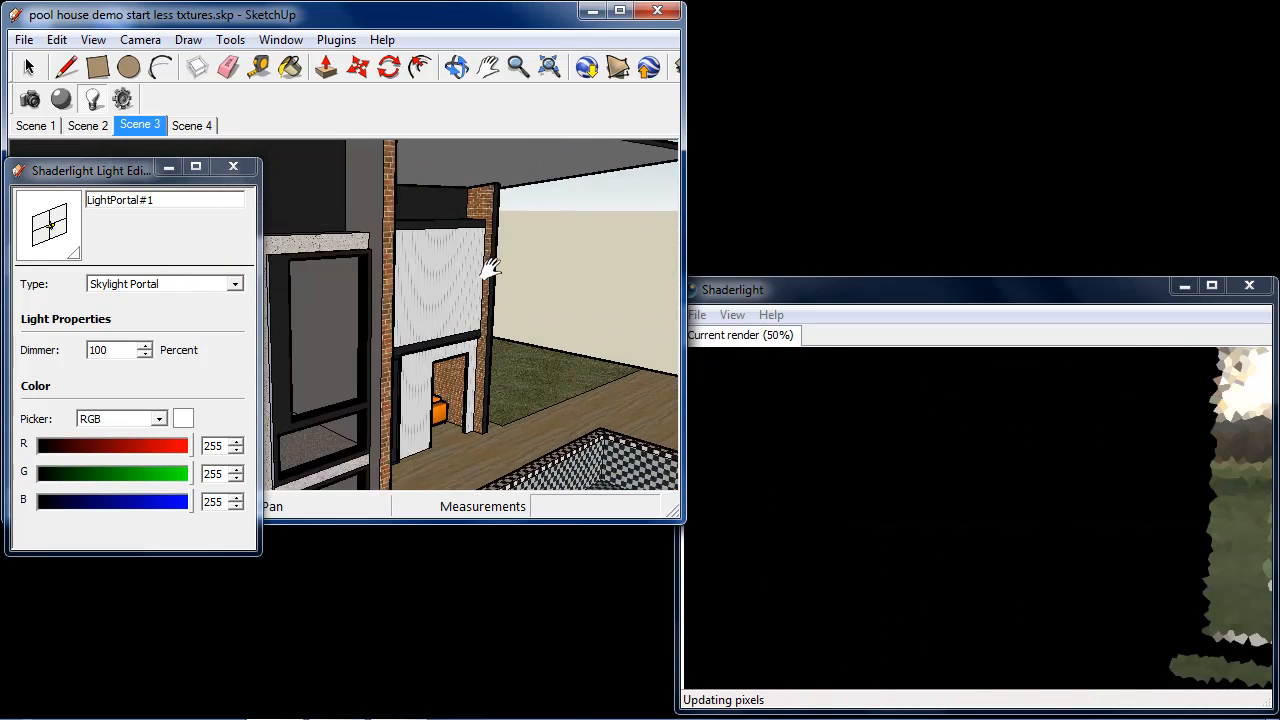
pyautogui.scroll(2, 505, 360)
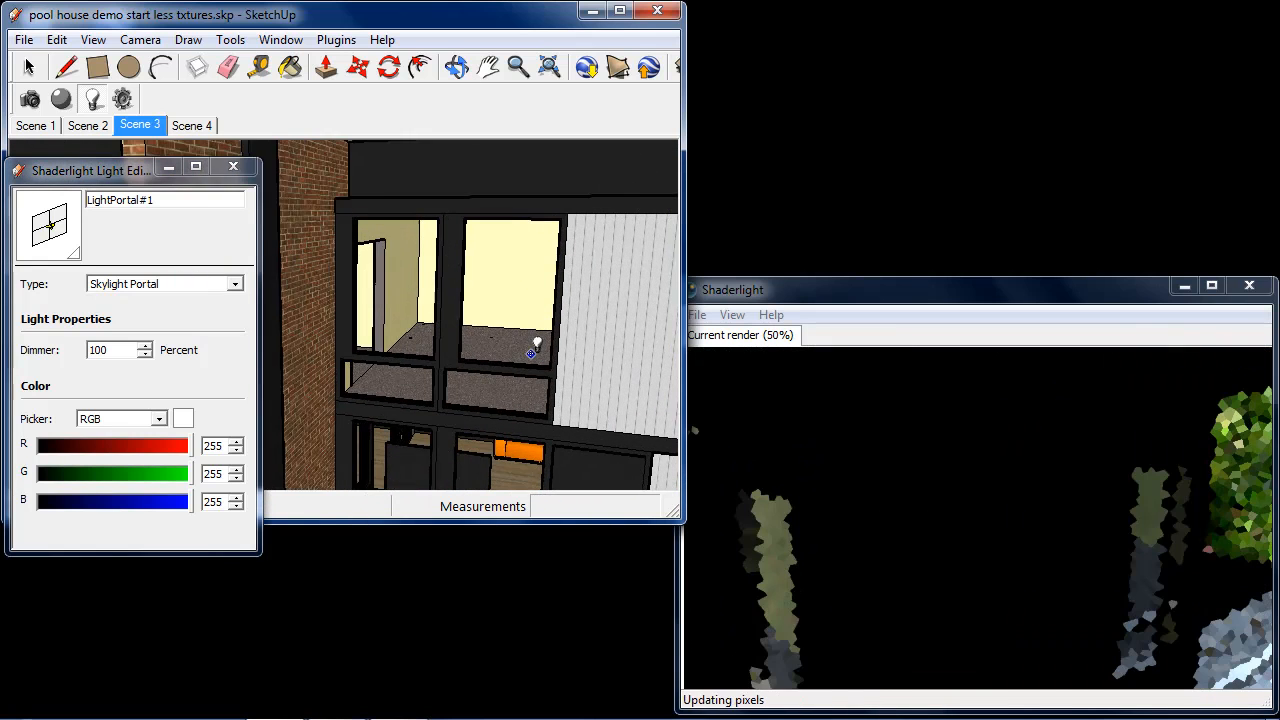
pyautogui.click(550, 422)
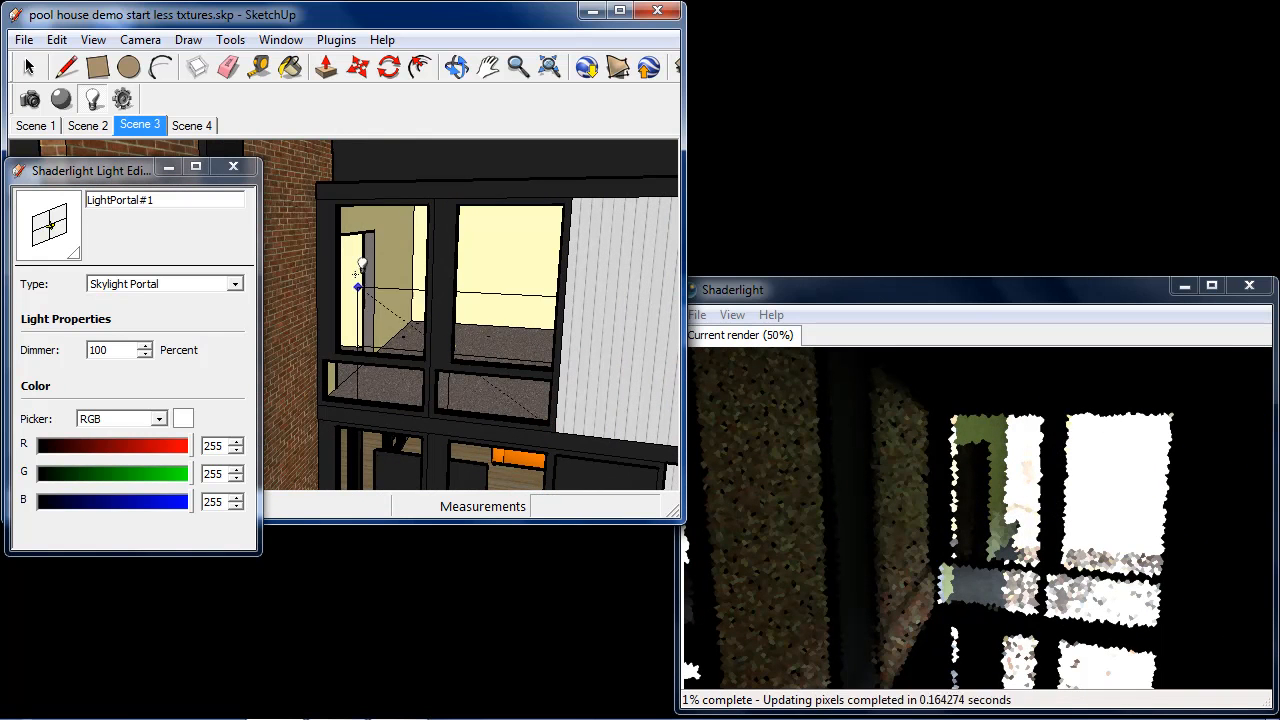
pyautogui.click(318, 197)
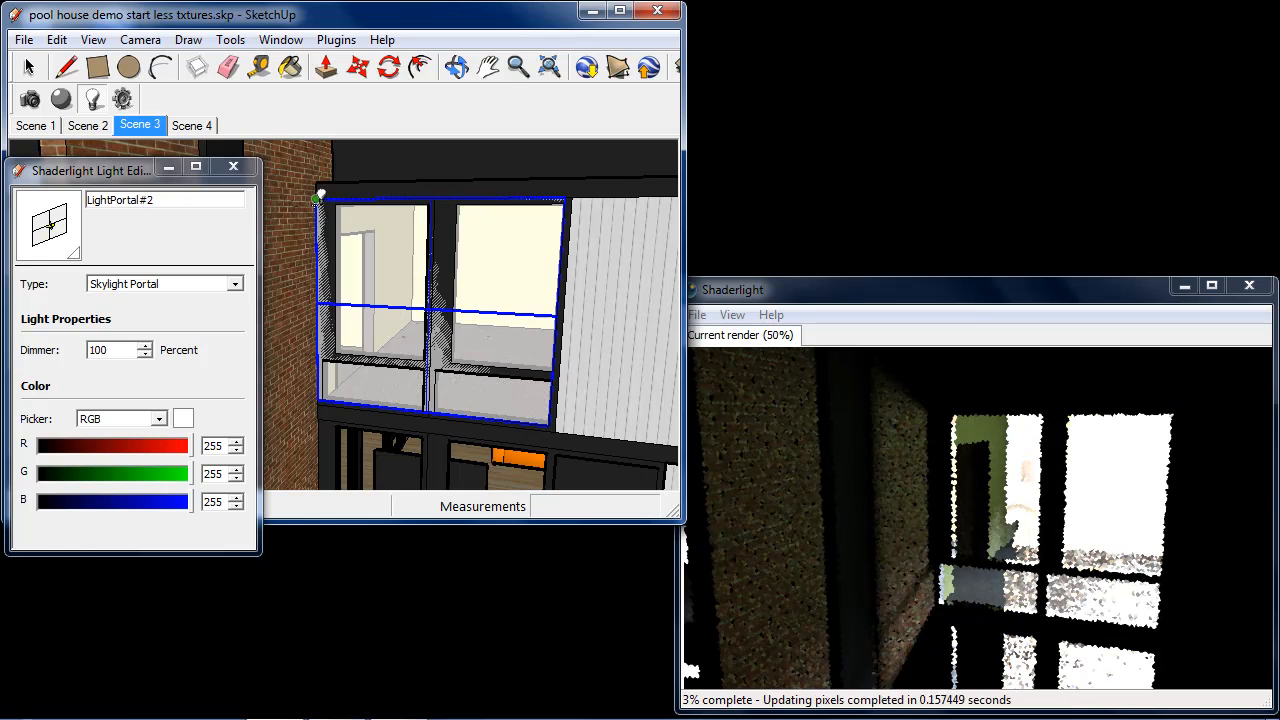
pyautogui.click(148, 123)
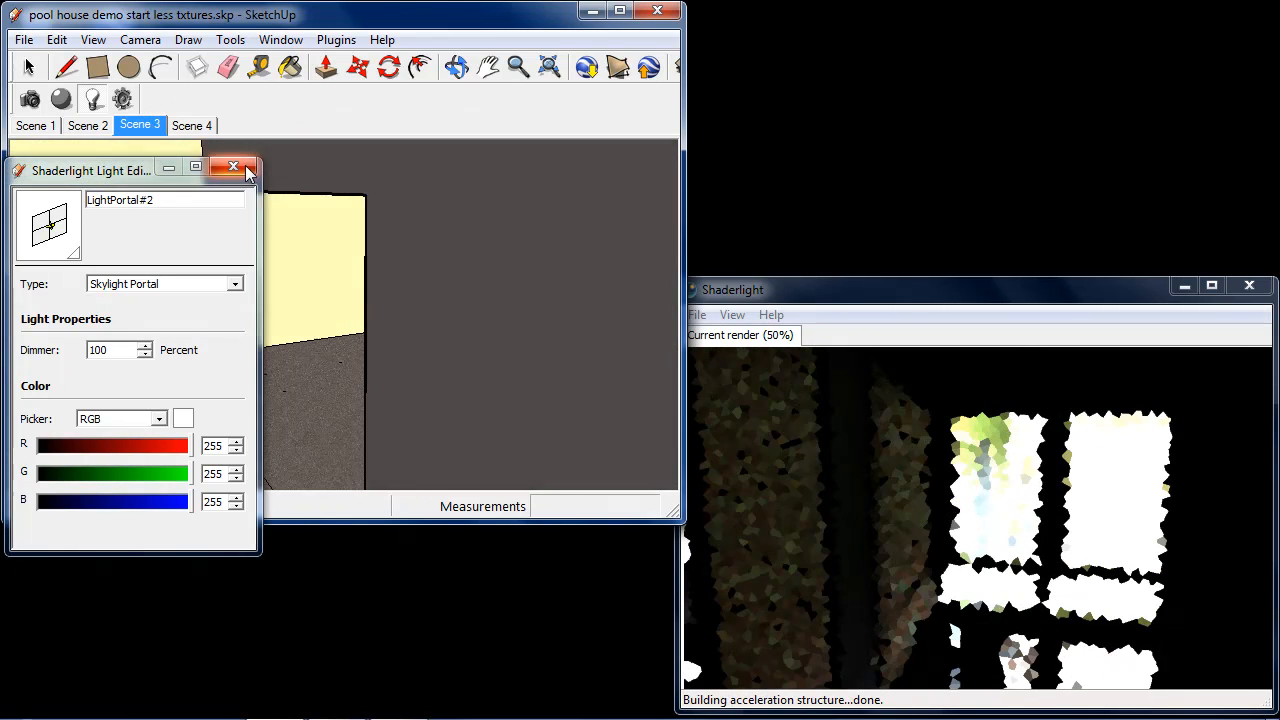
pyautogui.click(245, 166)
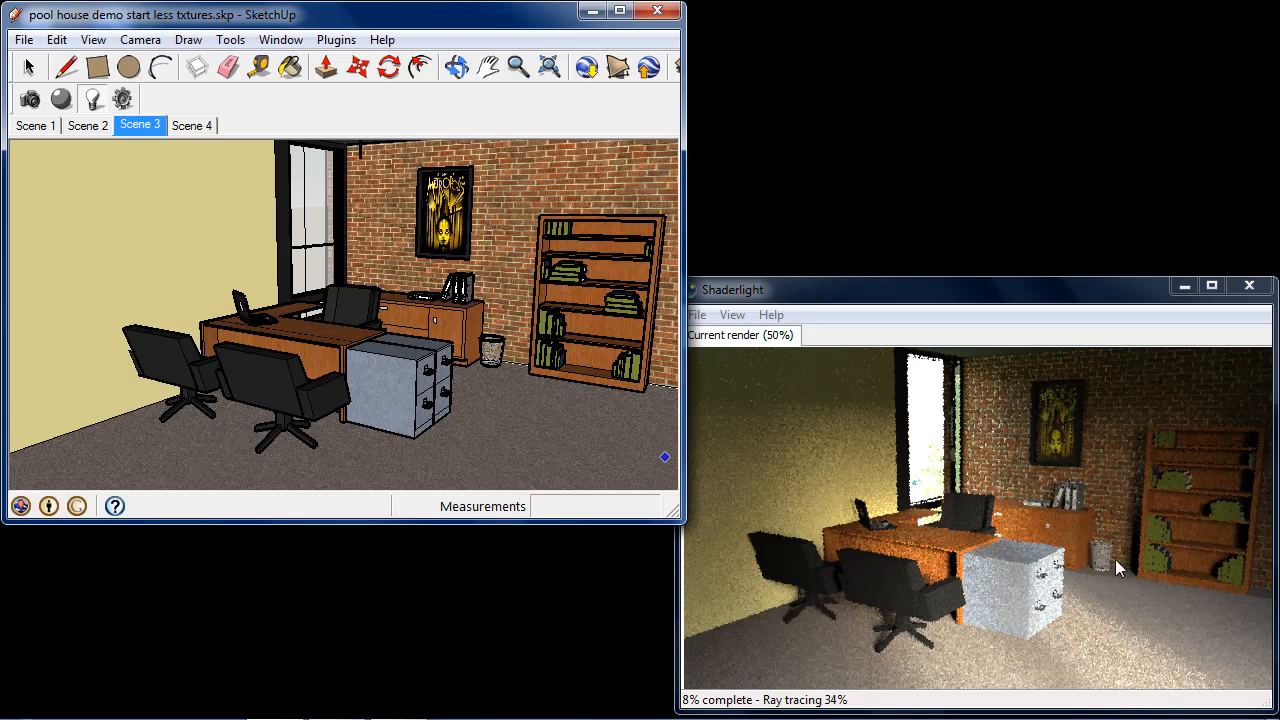
# Set the render scene type to Interior (GI) and rotate the lighting position to about 270 degrees
pyautogui.click(122, 98)
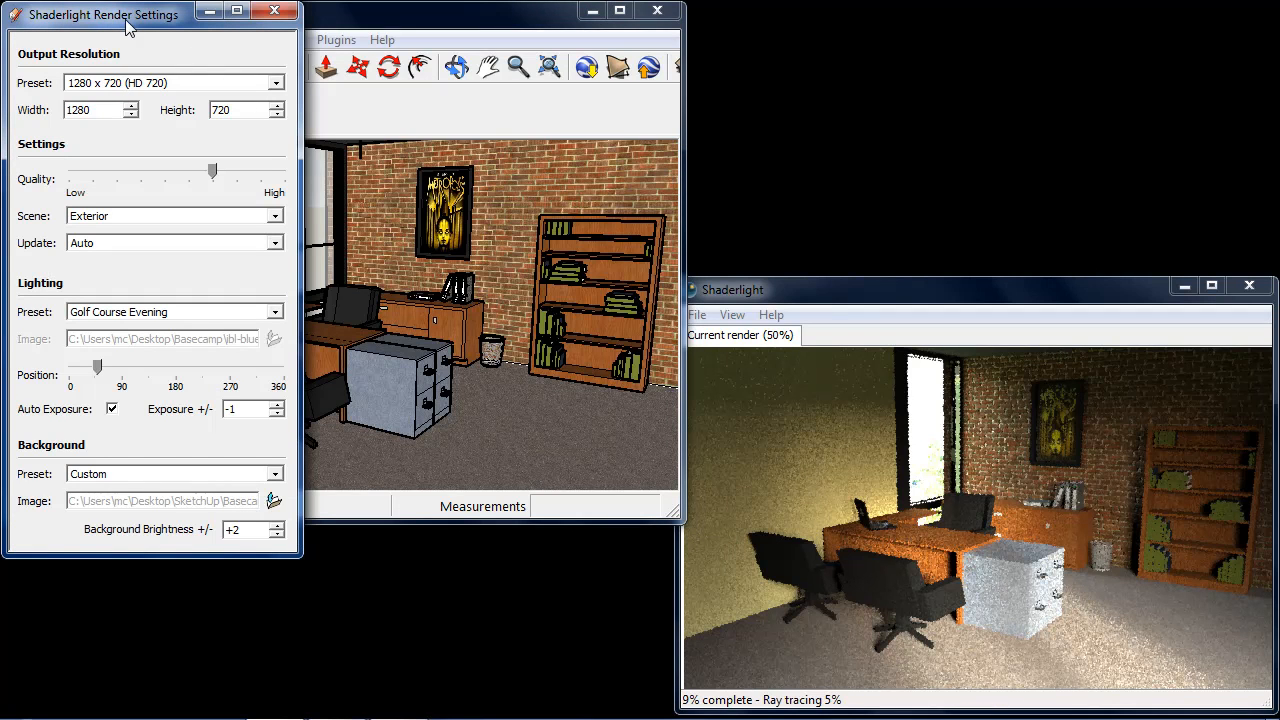
pyautogui.click(121, 215)
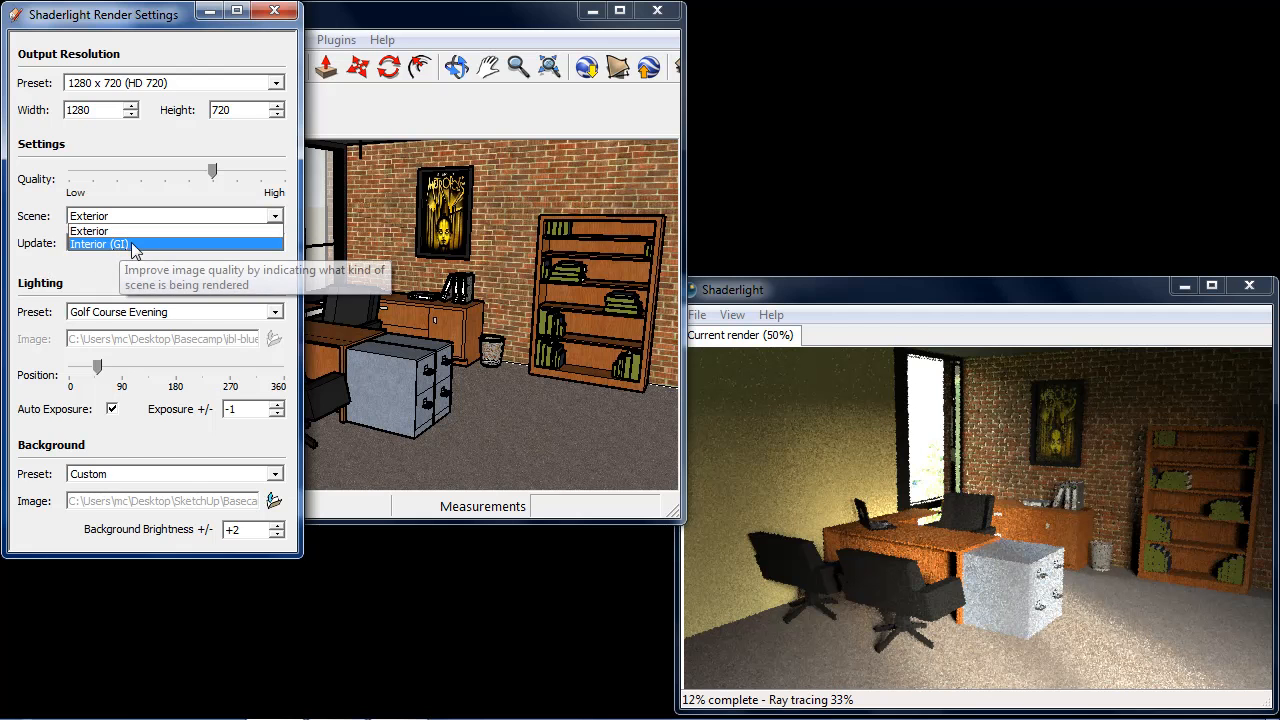
pyautogui.click(147, 244)
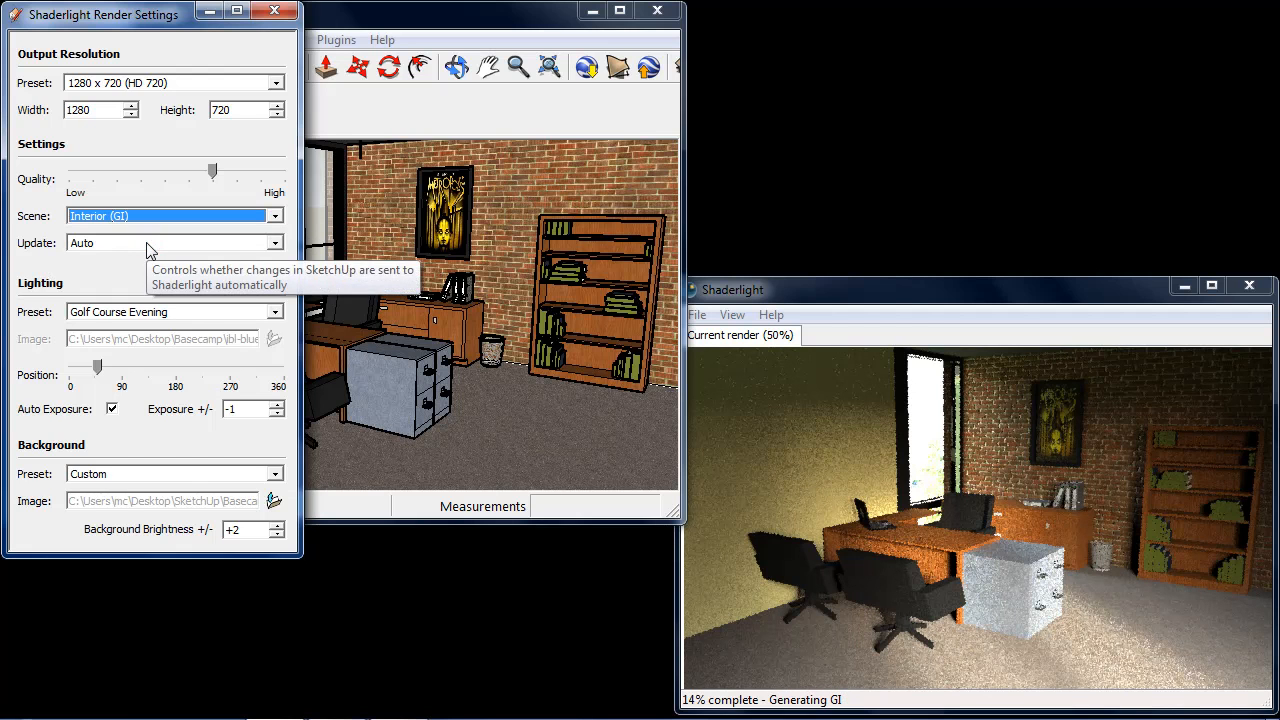
pyautogui.click(274, 11)
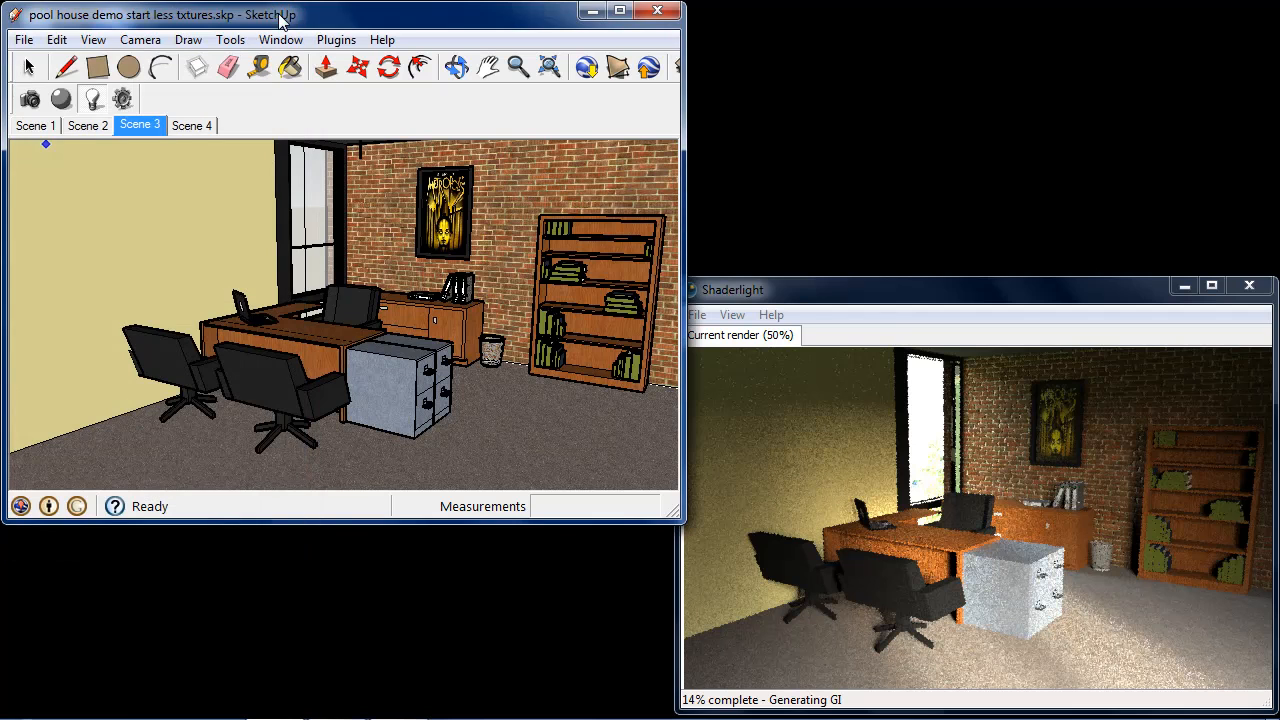
pyautogui.click(906, 297)
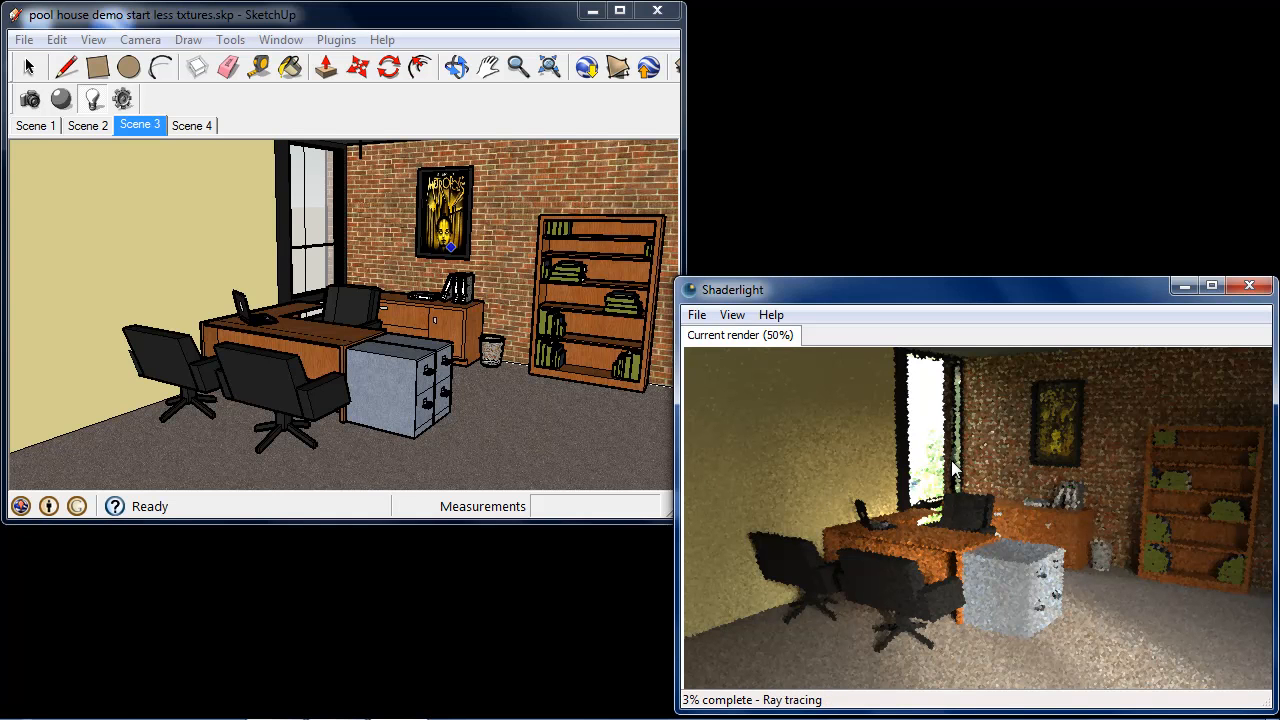
pyautogui.click(122, 98)
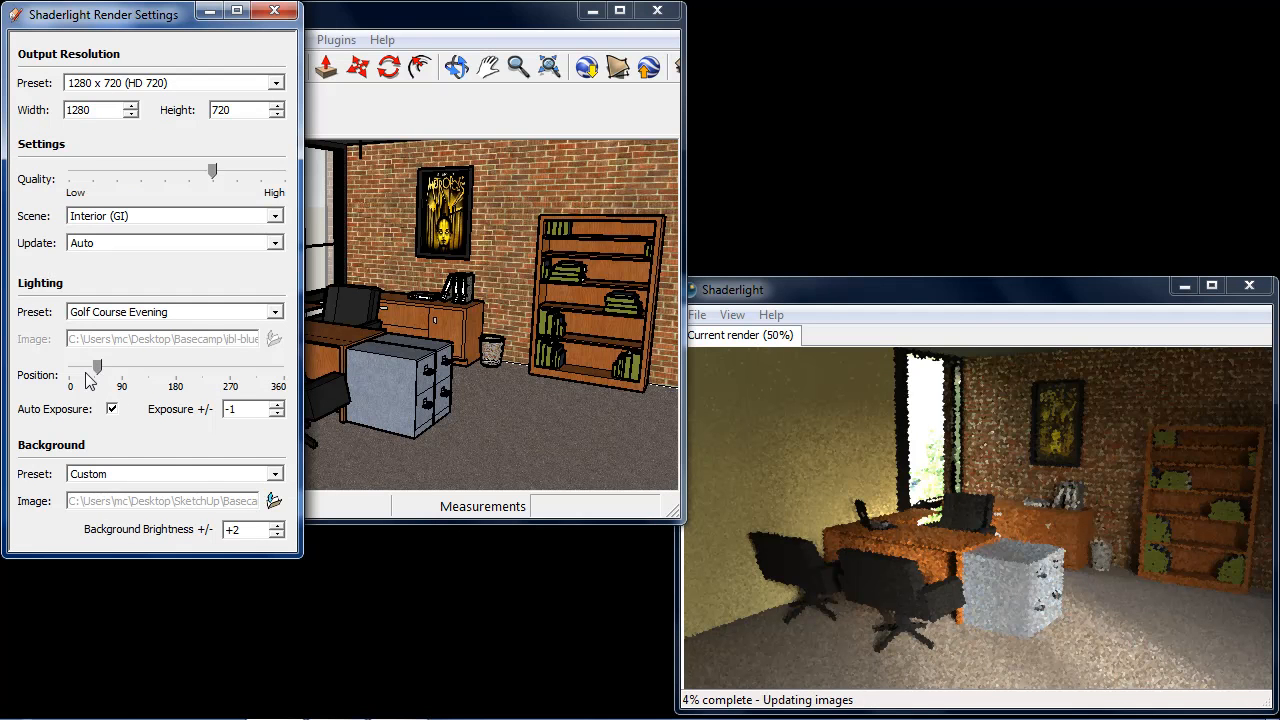
pyautogui.moveTo(125, 368); pyautogui.dragTo(236, 374)
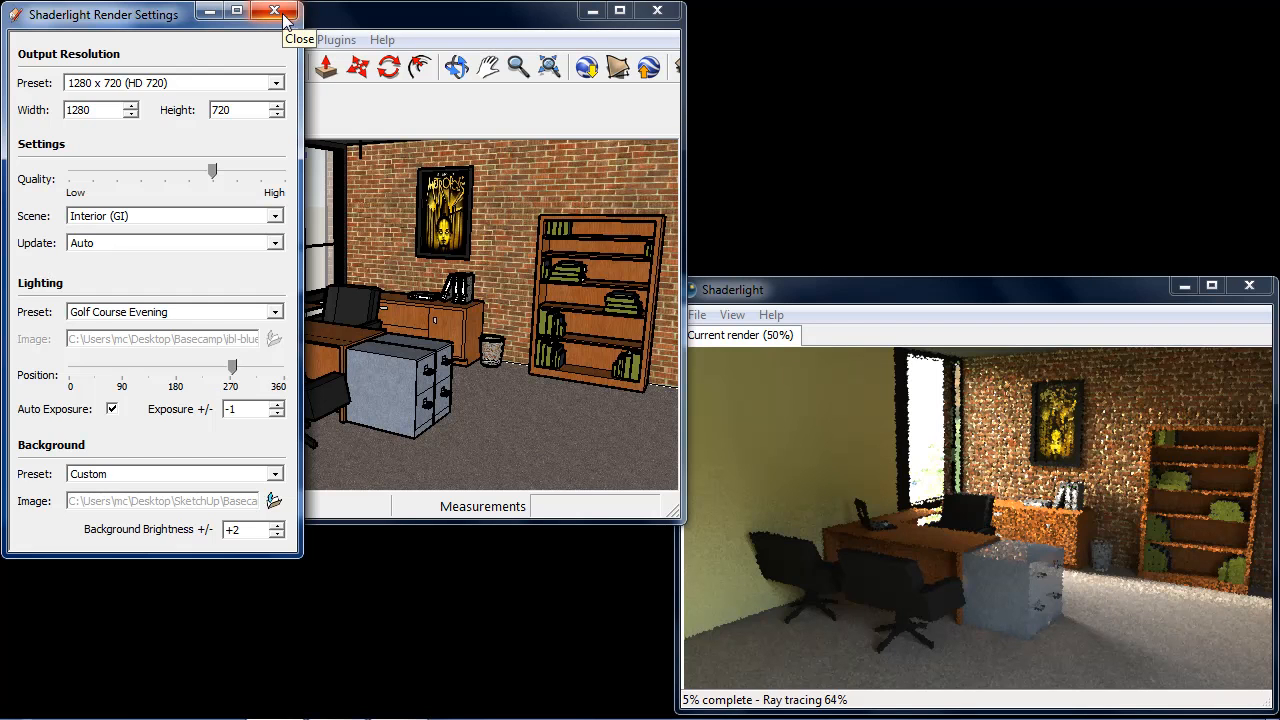
# Set the render scene type to Exterior, close the render settings and switch to the Scene 1 view
pyautogui.click(192, 218)
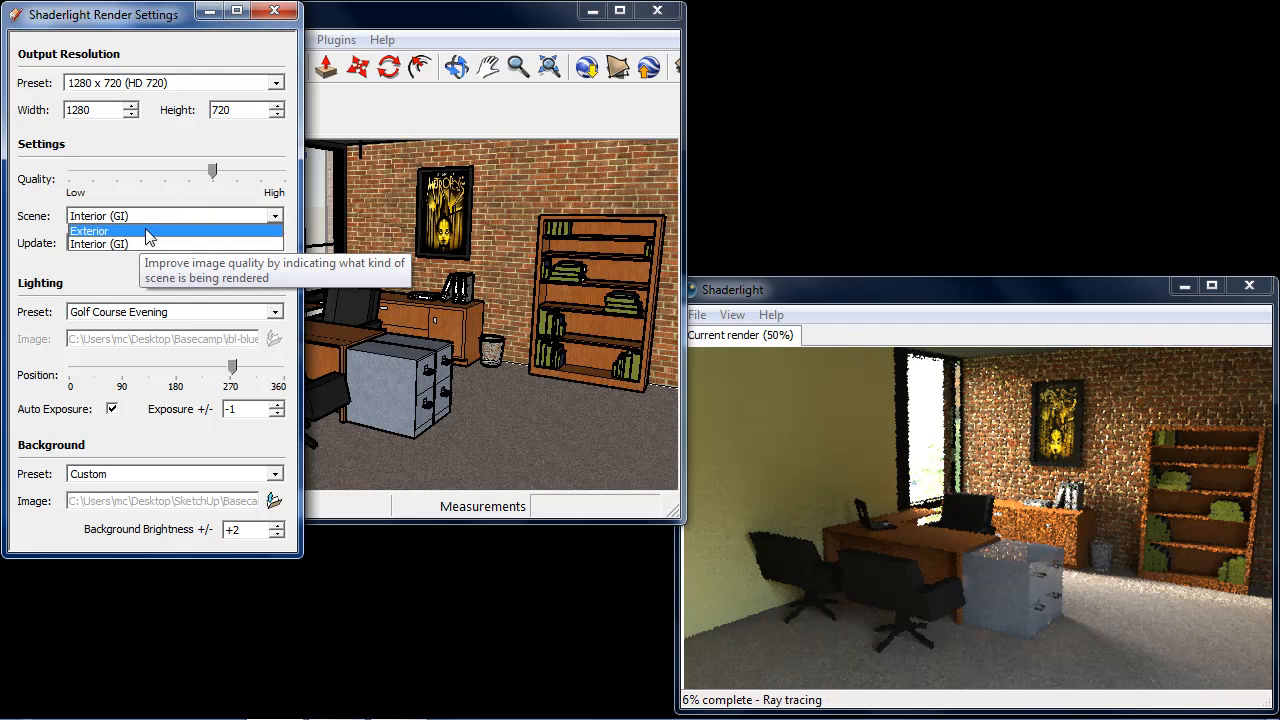
pyautogui.click(143, 230)
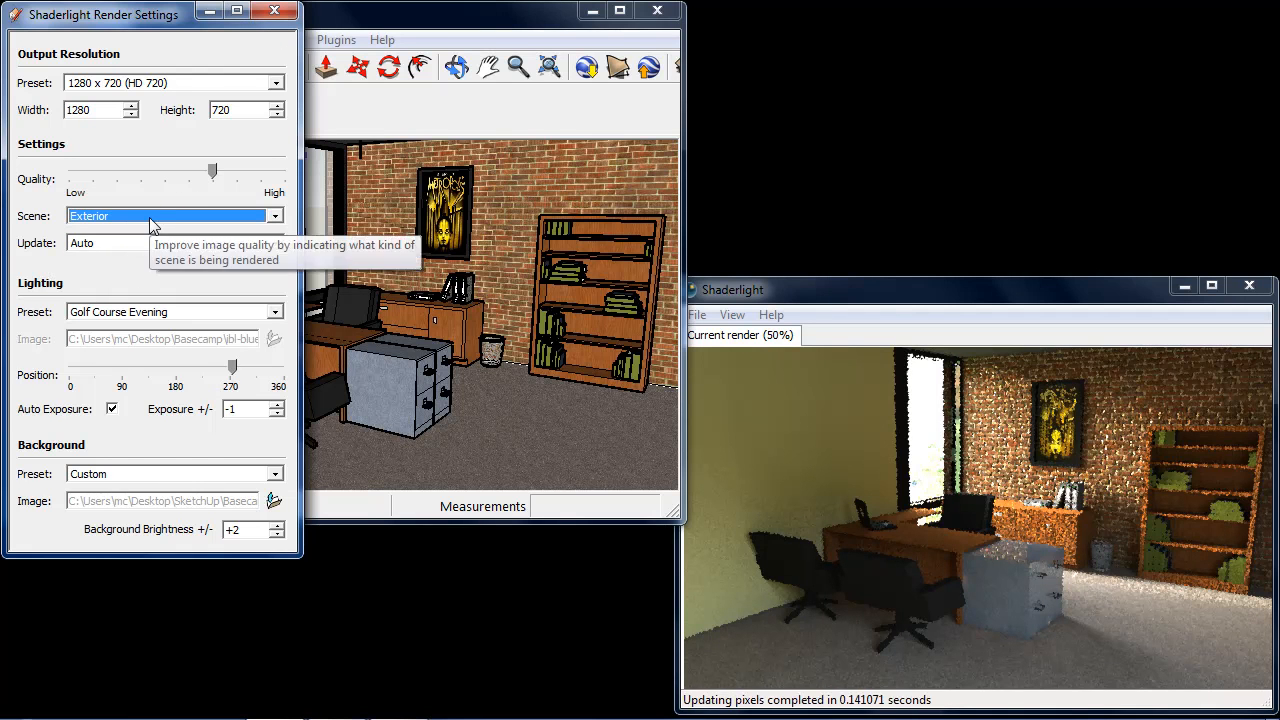
pyautogui.click(272, 12)
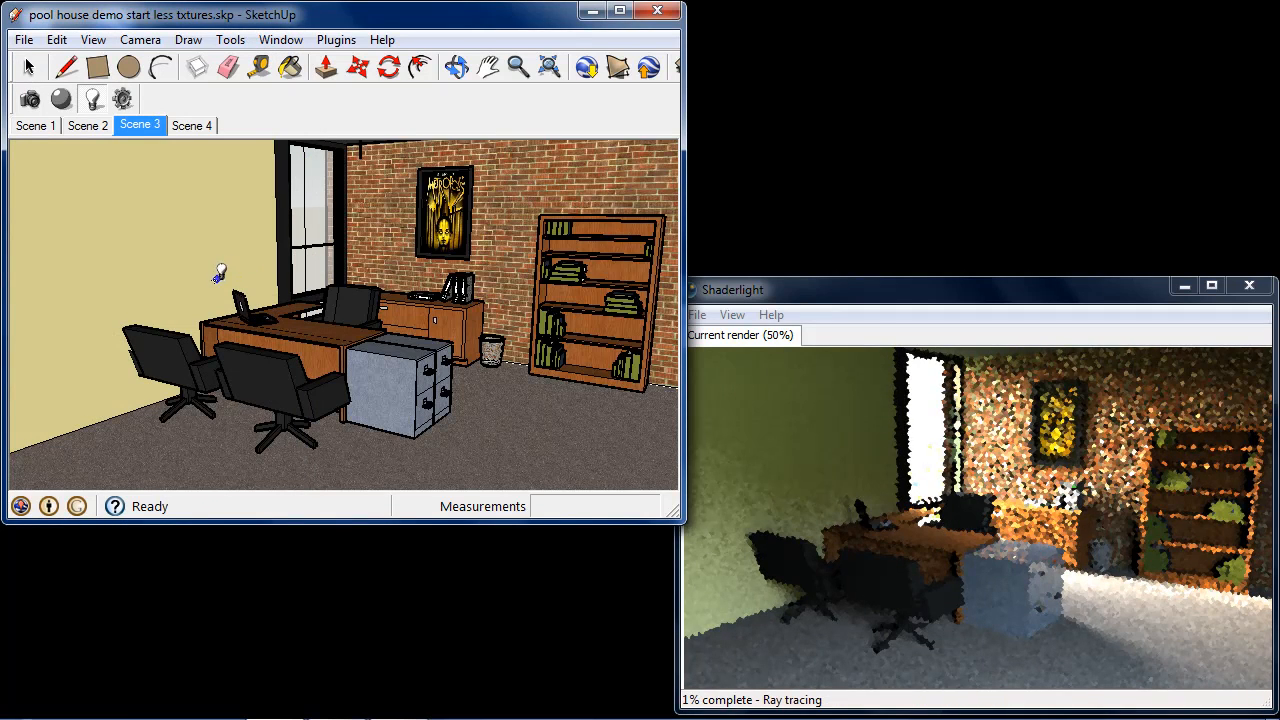
pyautogui.click(42, 128)
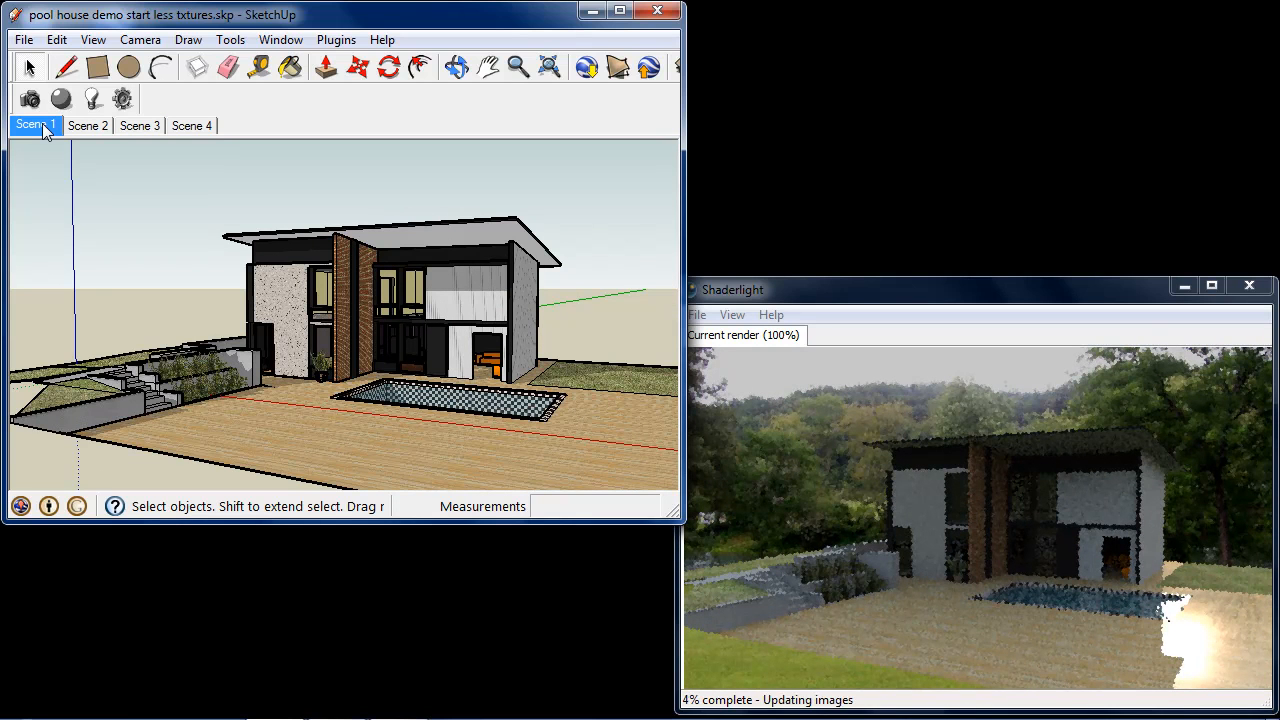
# Set the lighting preset to Custom in the render settings and load nightsky.jpg as its environment image
pyautogui.click(124, 99)
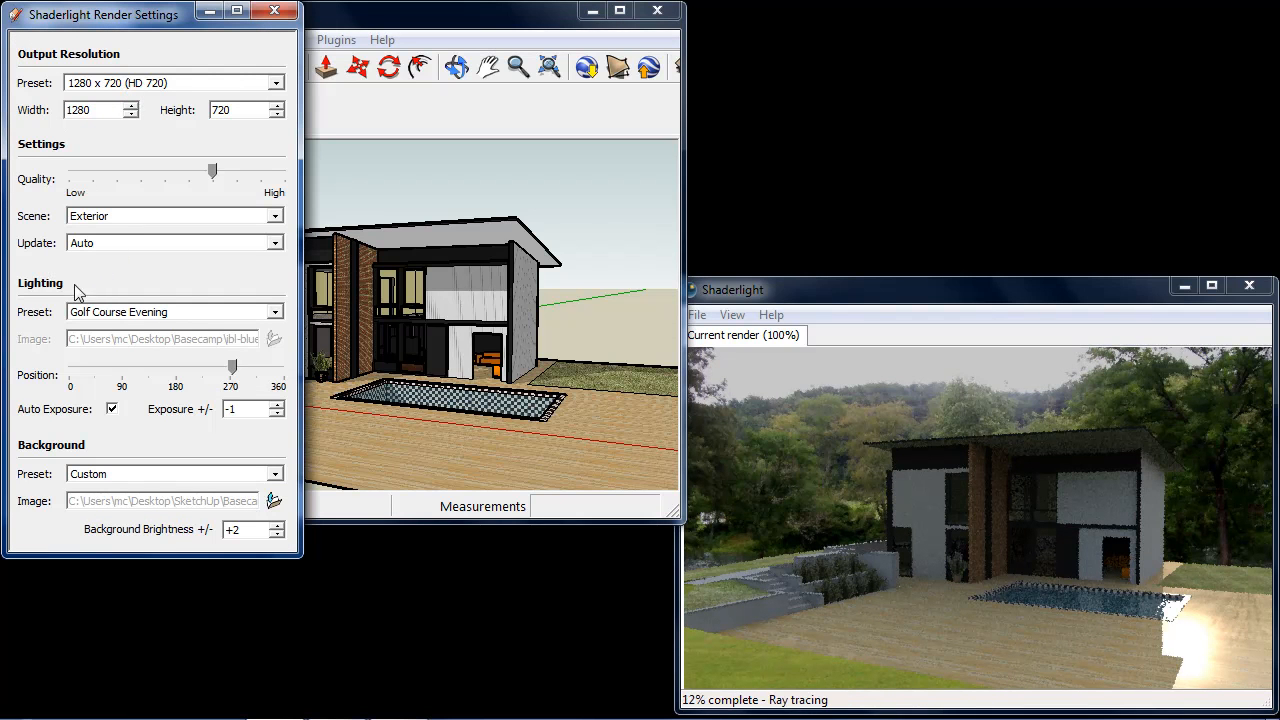
pyautogui.click(211, 311)
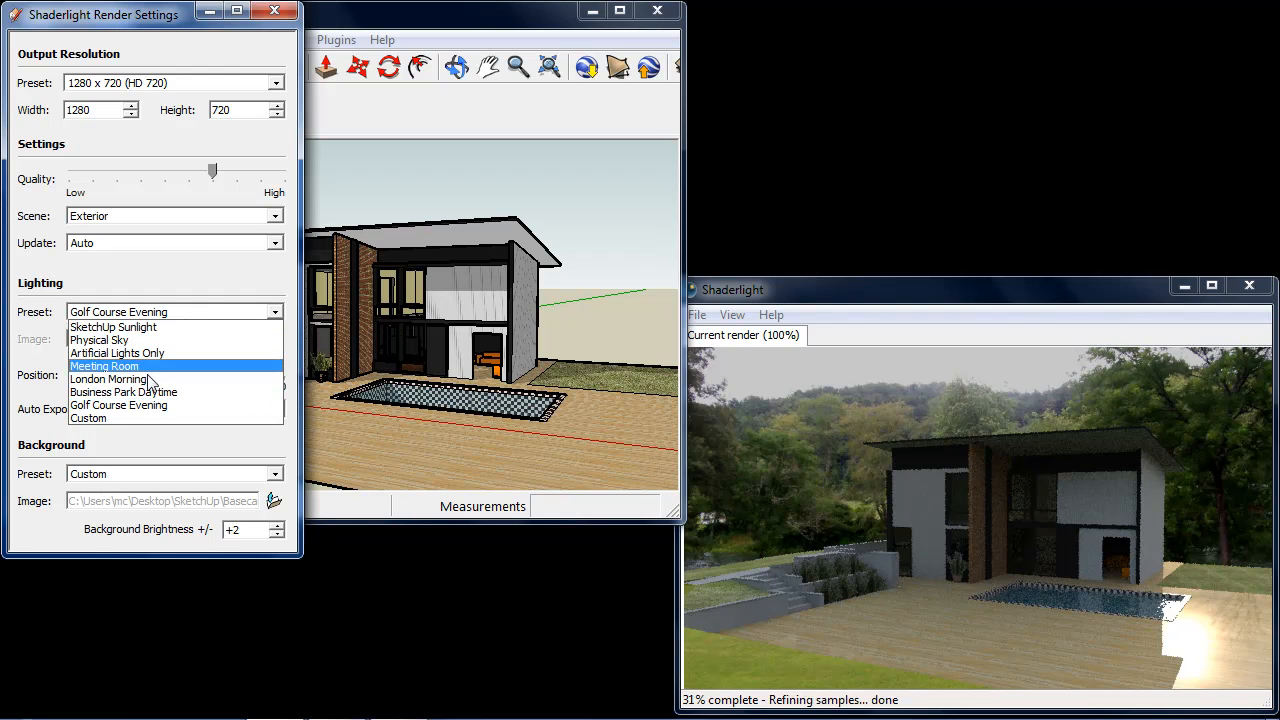
pyautogui.click(115, 418)
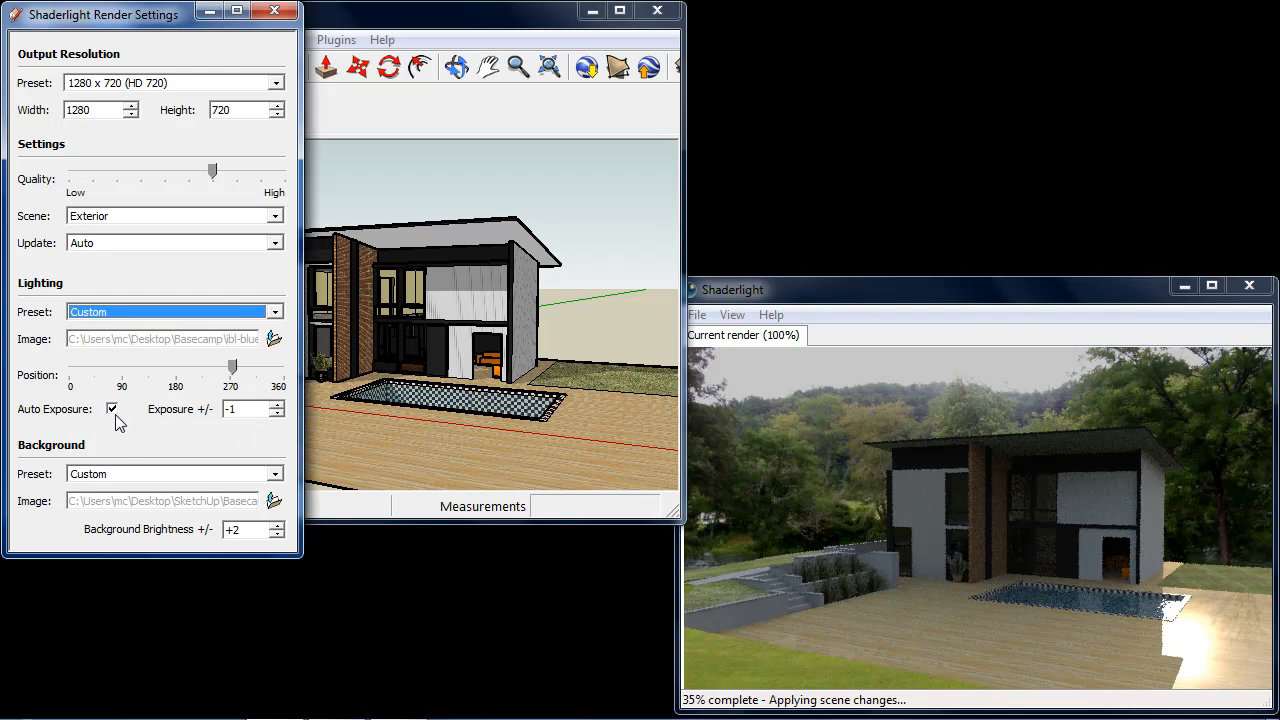
pyautogui.click(275, 340)
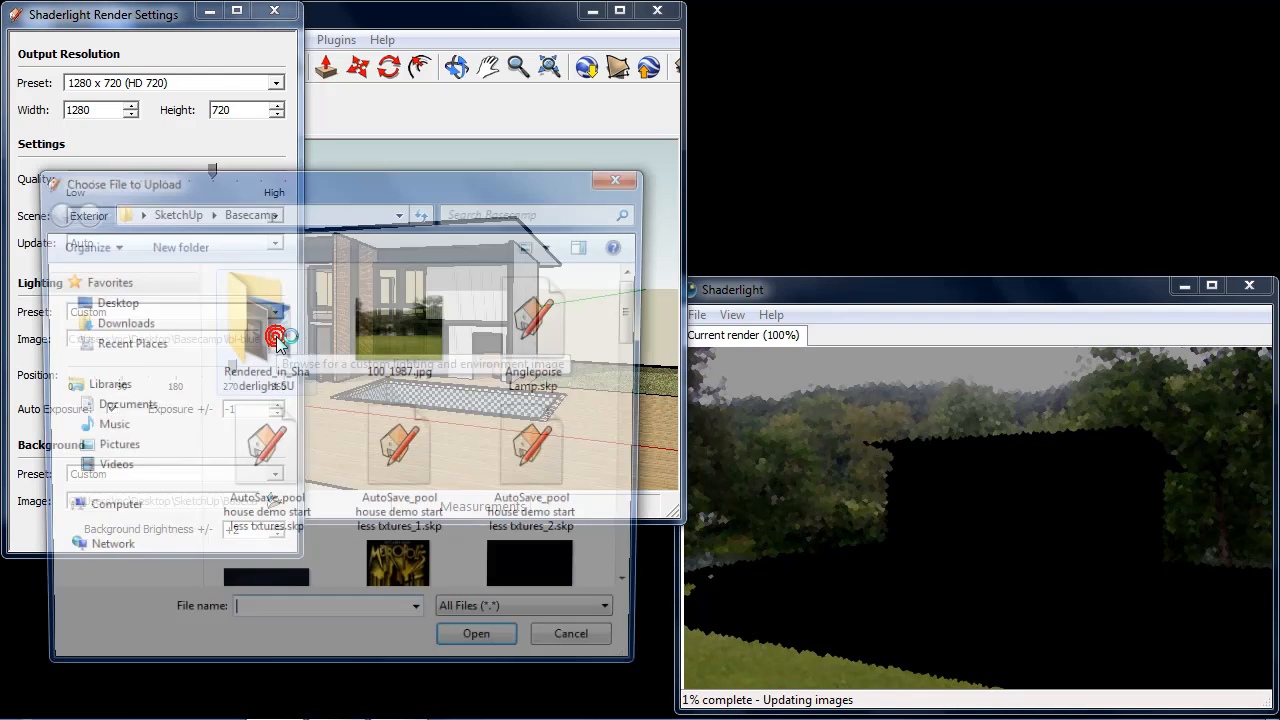
pyautogui.moveTo(641, 303); pyautogui.dragTo(641, 355)
pyautogui.click(562, 351)
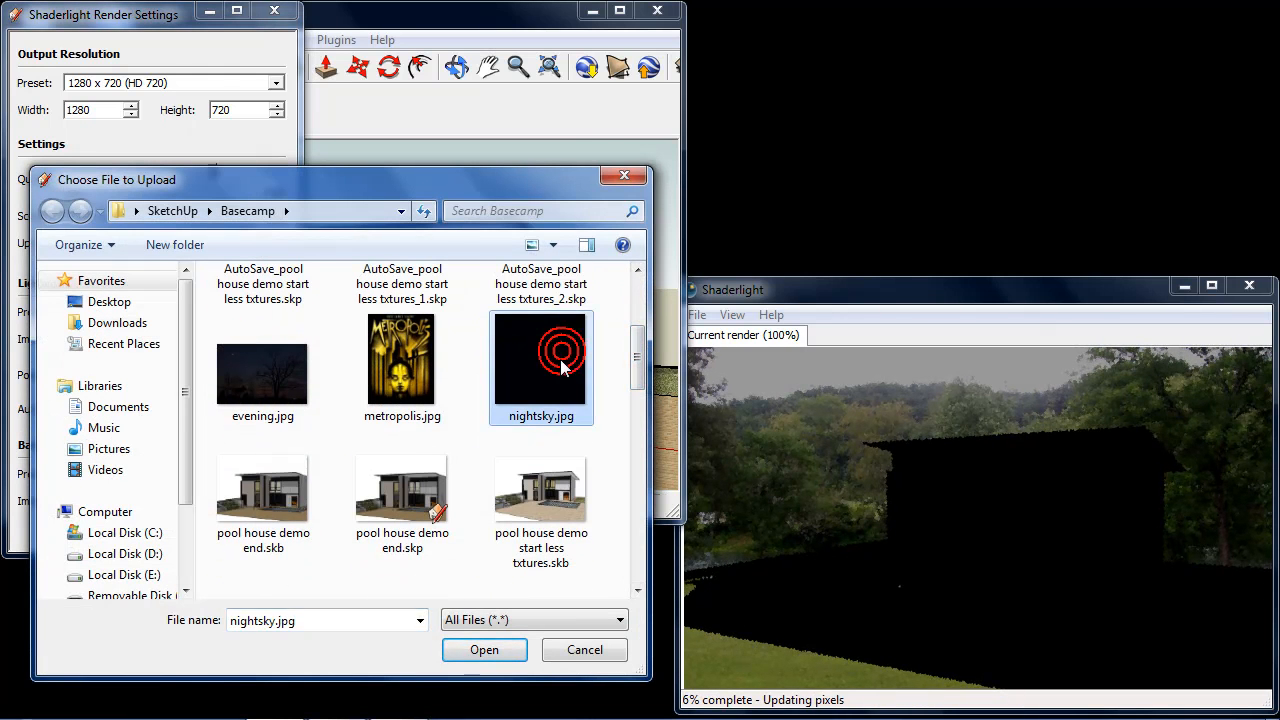
pyautogui.click(490, 650)
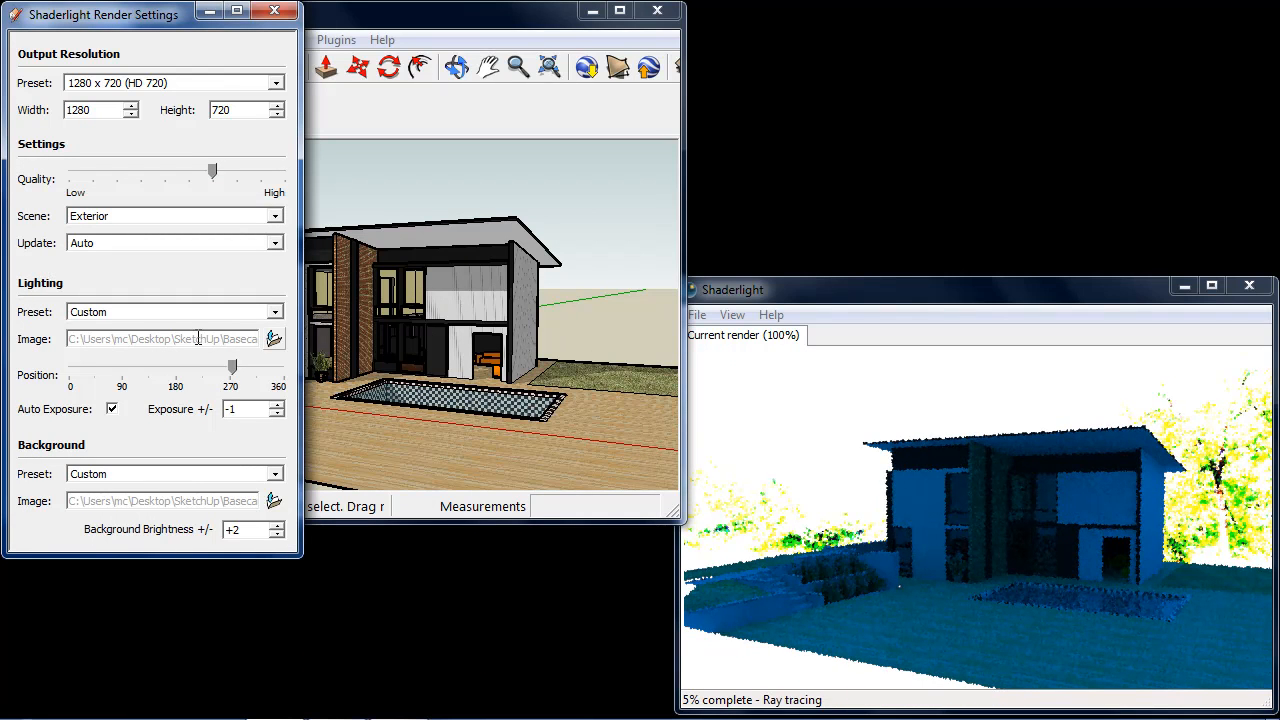
# Load evening.jpg as the custom background image and set the lighting exposure to -5
pyautogui.click(274, 504)
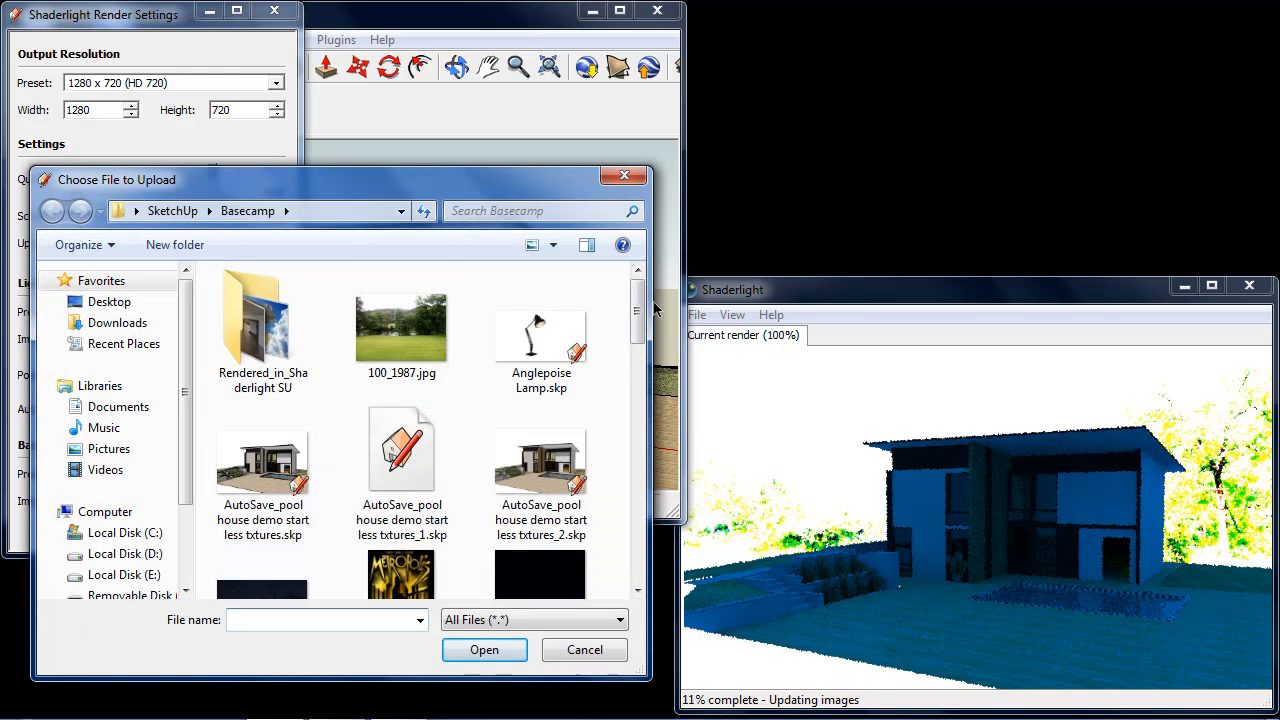
pyautogui.scroll(-3, 640, 320)
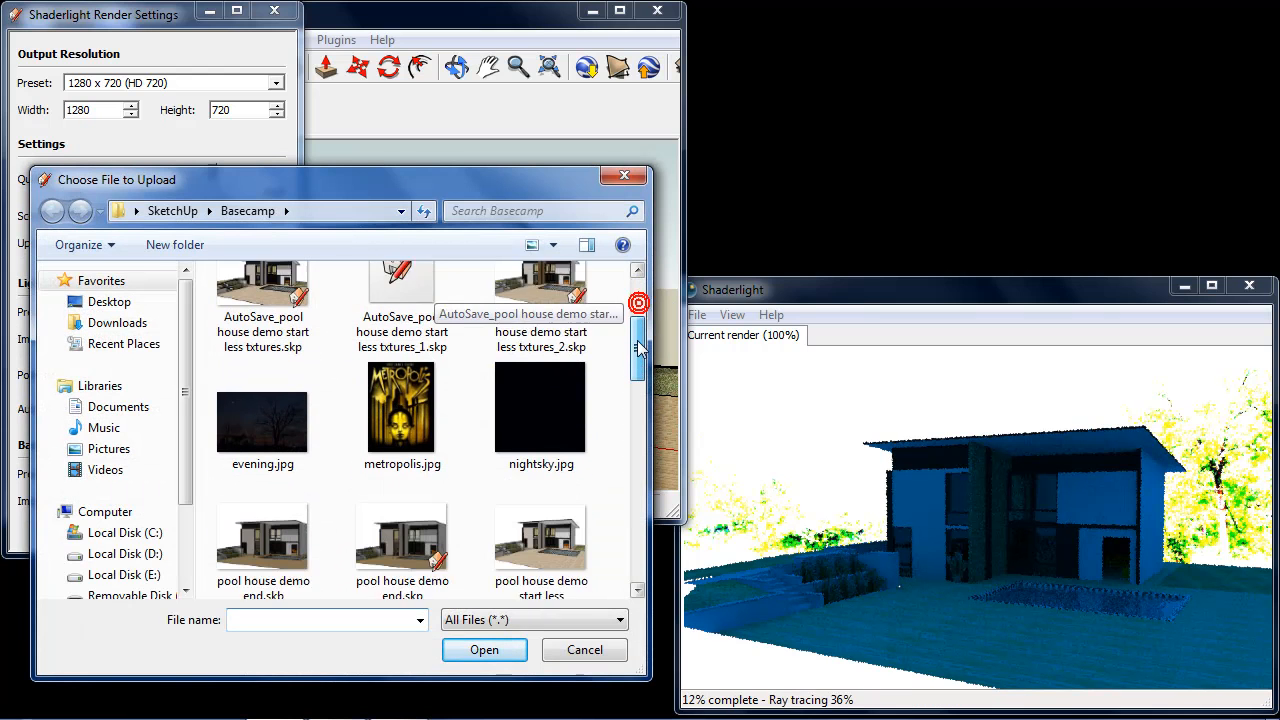
pyautogui.click(237, 400)
pyautogui.click(487, 650)
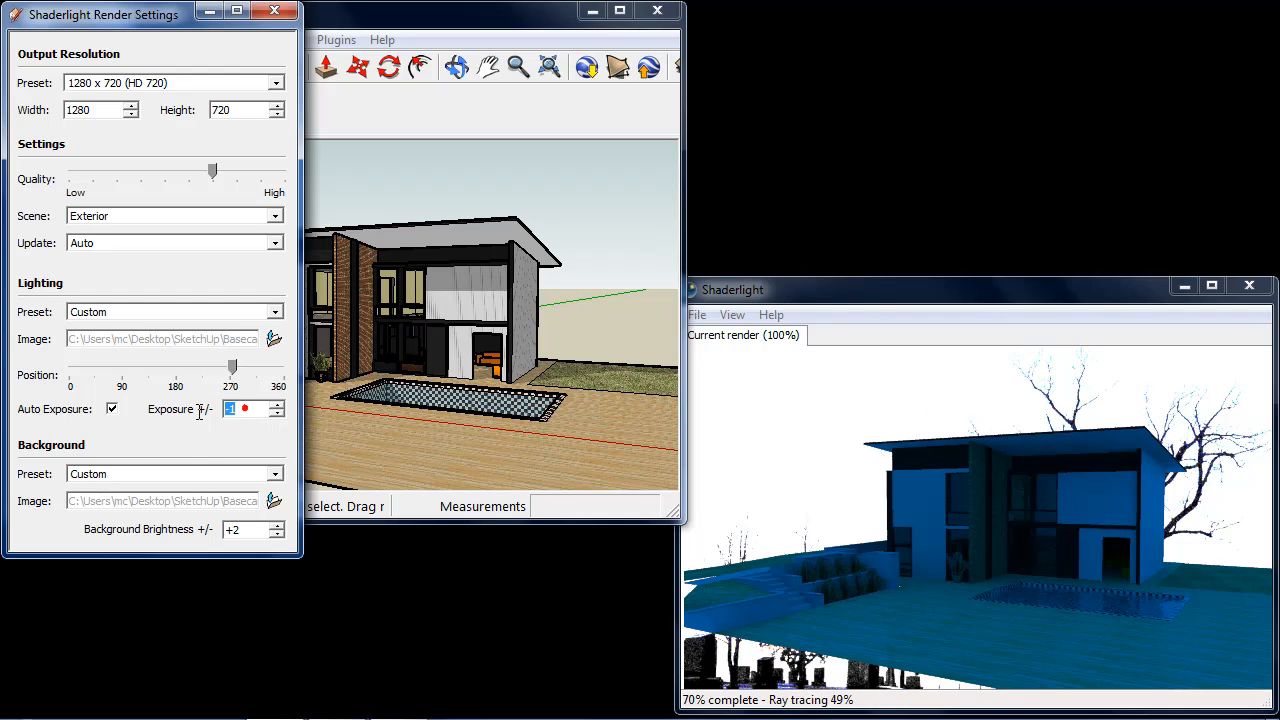
pyautogui.write('-5')
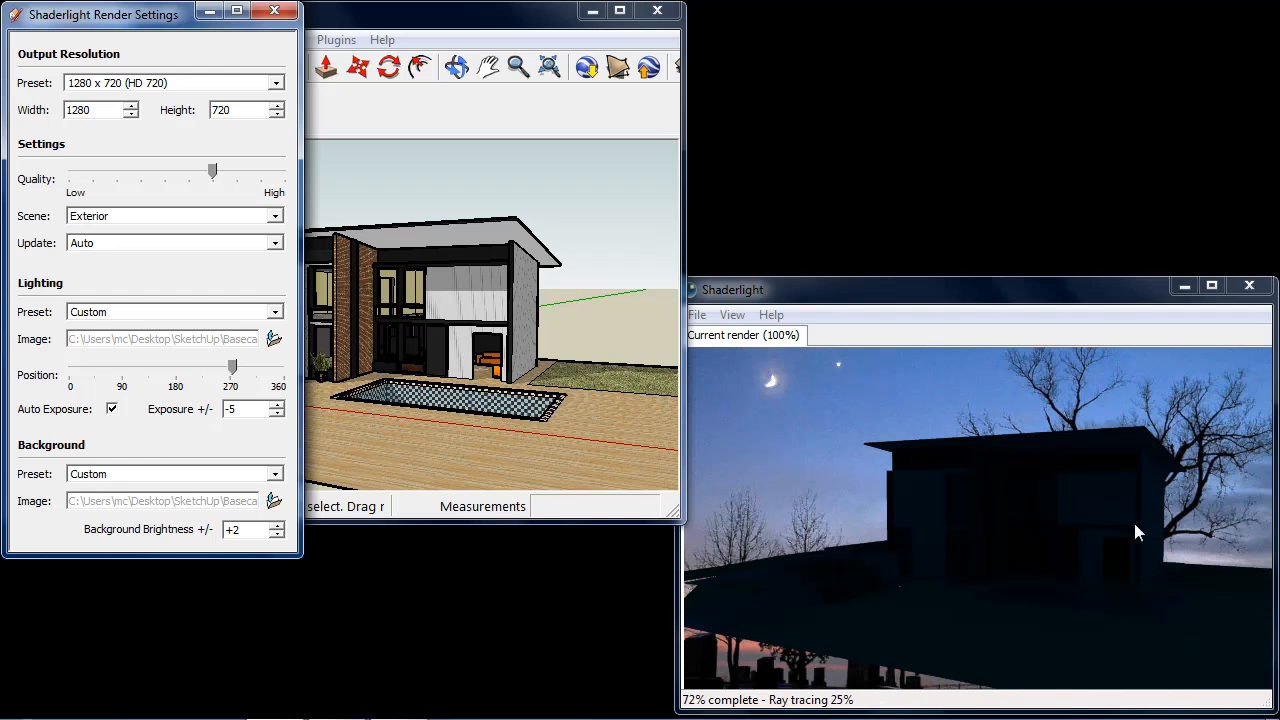
# Set the background brightness to -4 and close the render settings
pyautogui.doubleClick(246, 530)
pyautogui.write('-')
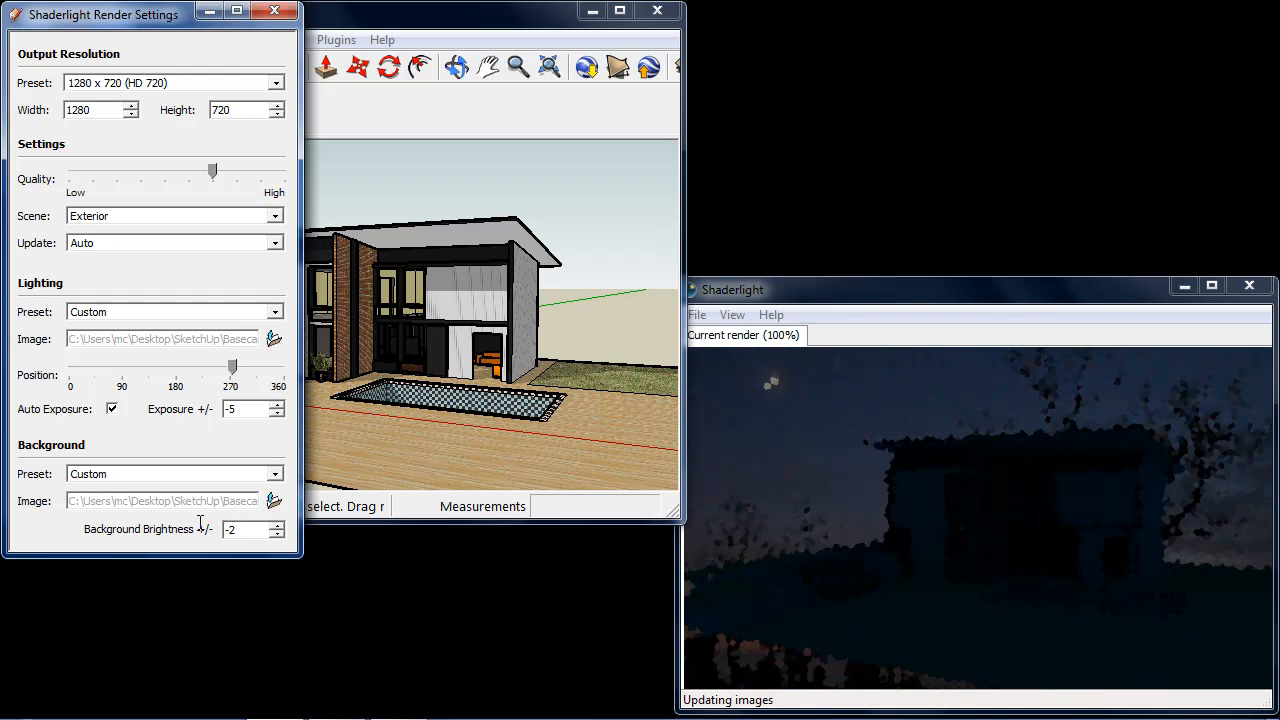
pyautogui.moveTo(247, 526); pyautogui.dragTo(158, 521)
pyautogui.write('-4')
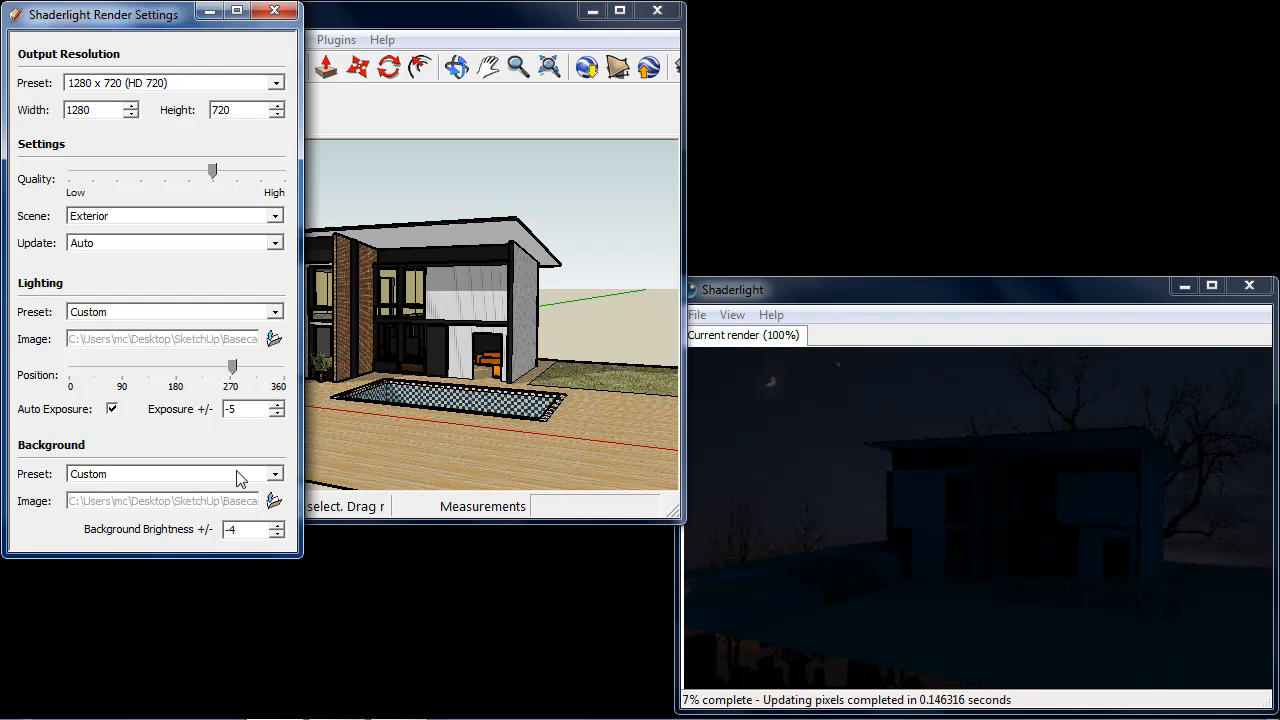
pyautogui.click(274, 10)
# Frame a closer, lower view of the house front with the steps and pool, and update Scene 4 with it
pyautogui.moveTo(368, 378)
pyautogui.mouseDown(button='middle')
pyautogui.moveTo(388, 320)
pyautogui.moveTo(395, 367)
pyautogui.mouseUp(button='middle')
pyautogui.scroll(3, 395, 367)
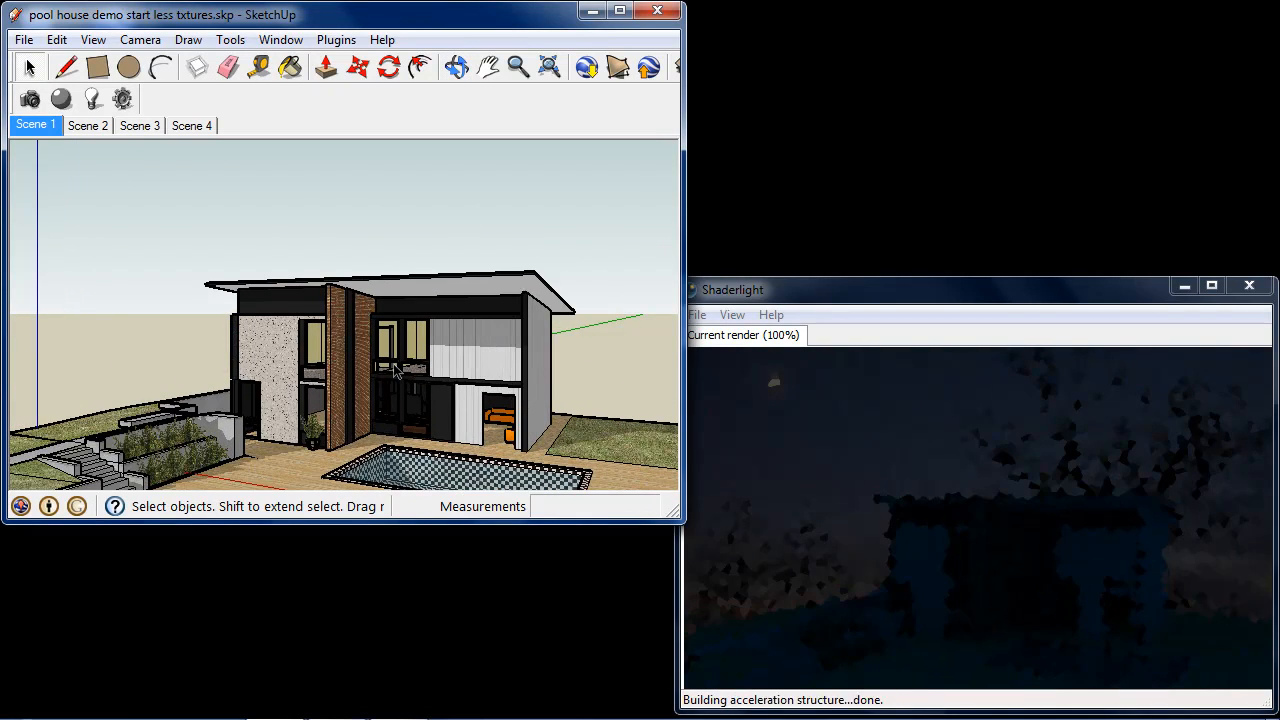
pyautogui.moveTo(397, 390)
pyautogui.mouseDown(button='middle')
pyautogui.moveTo(443, 323)
pyautogui.moveTo(443, 349)
pyautogui.moveTo(437, 340)
pyautogui.mouseUp(button='middle')
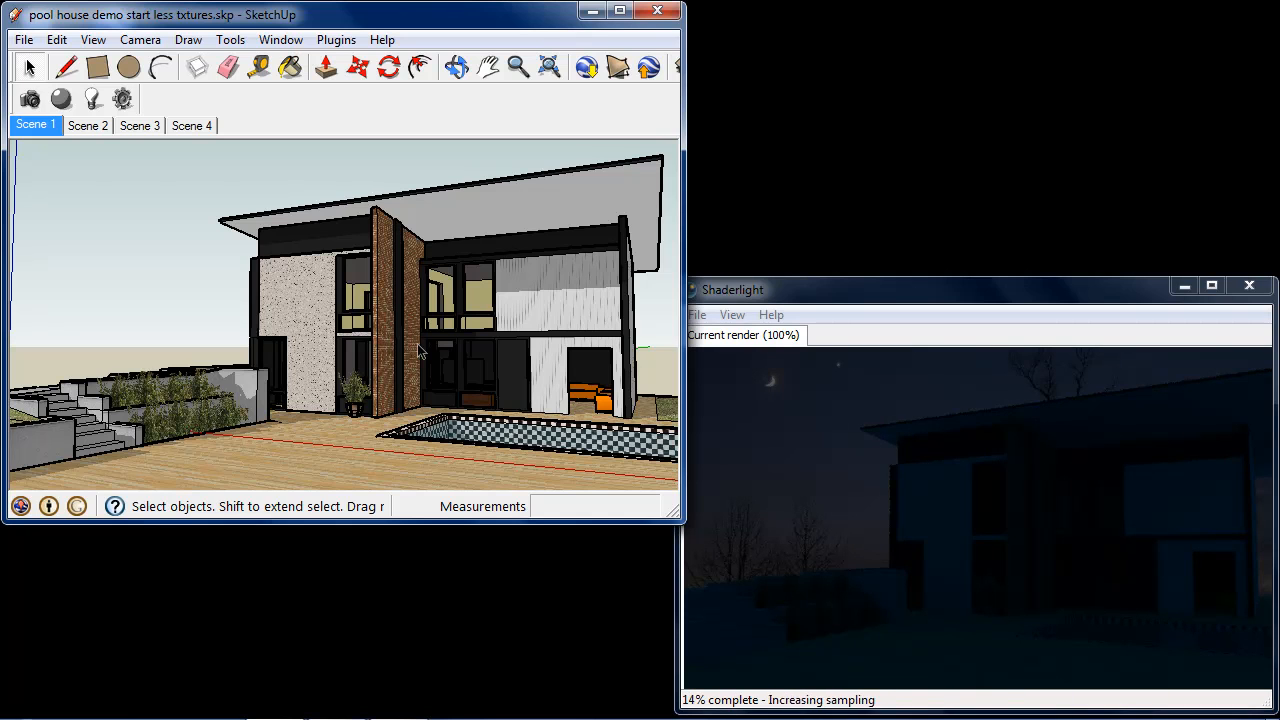
pyautogui.rightClick(190, 132)
pyautogui.click(273, 214)
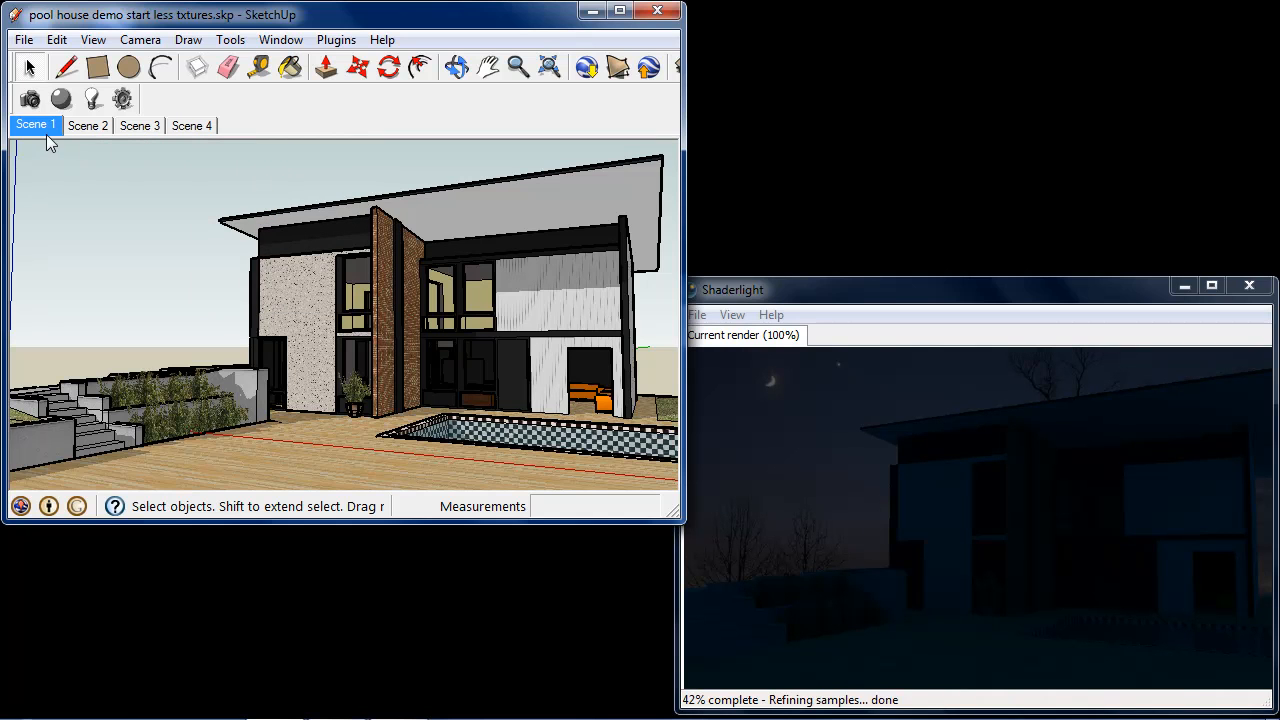
# In the Scene 3 office view, place a point light at the hanging ceiling fixture beside the window
pyautogui.click(141, 125)
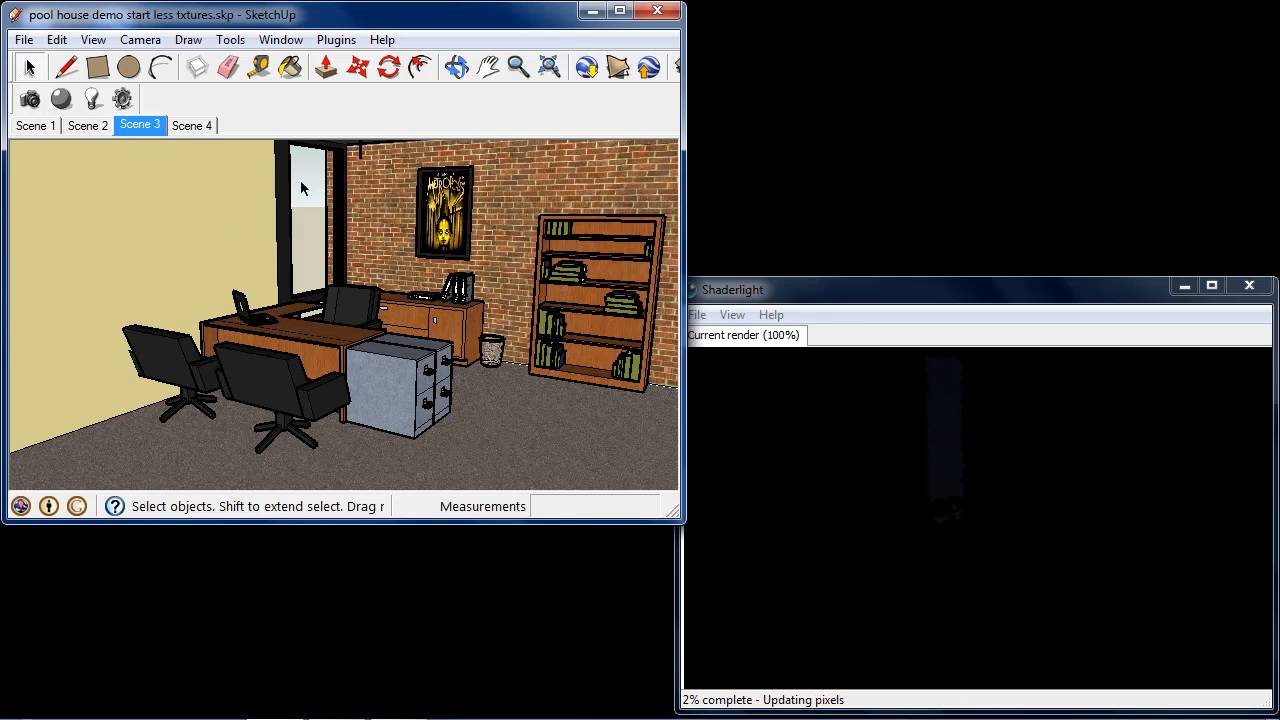
pyautogui.click(93, 99)
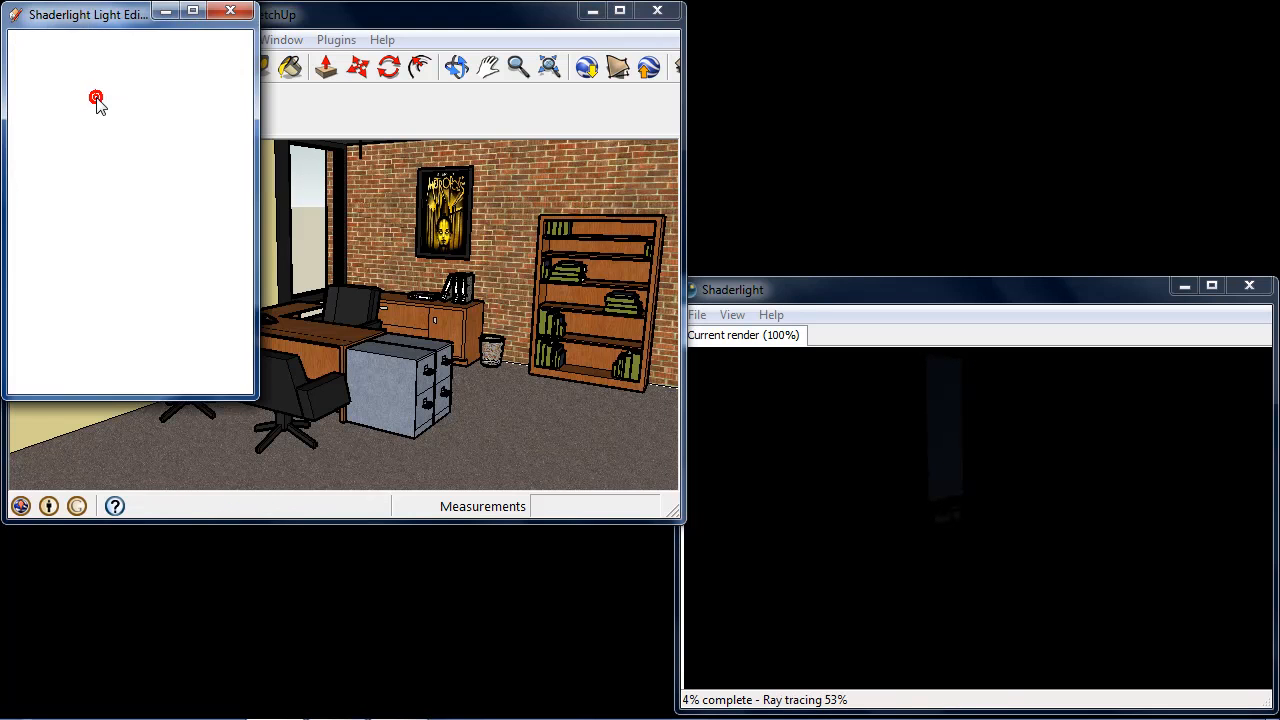
pyautogui.click(186, 128)
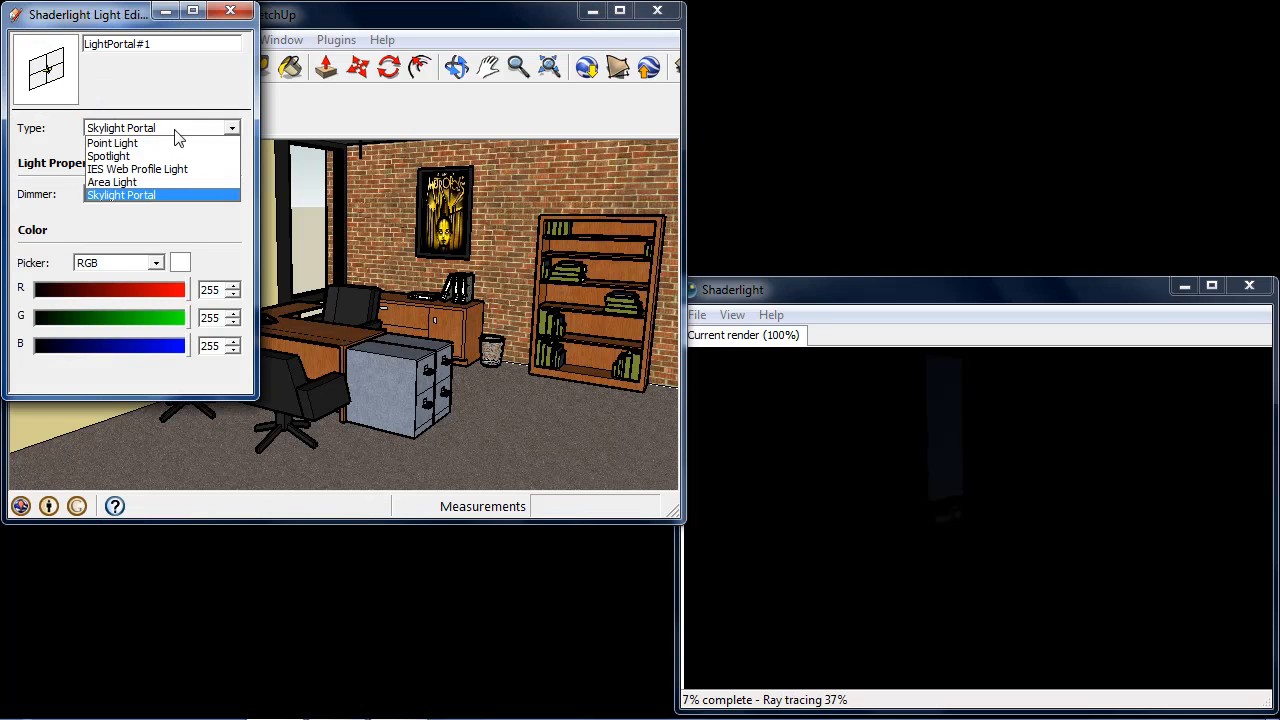
pyautogui.click(134, 144)
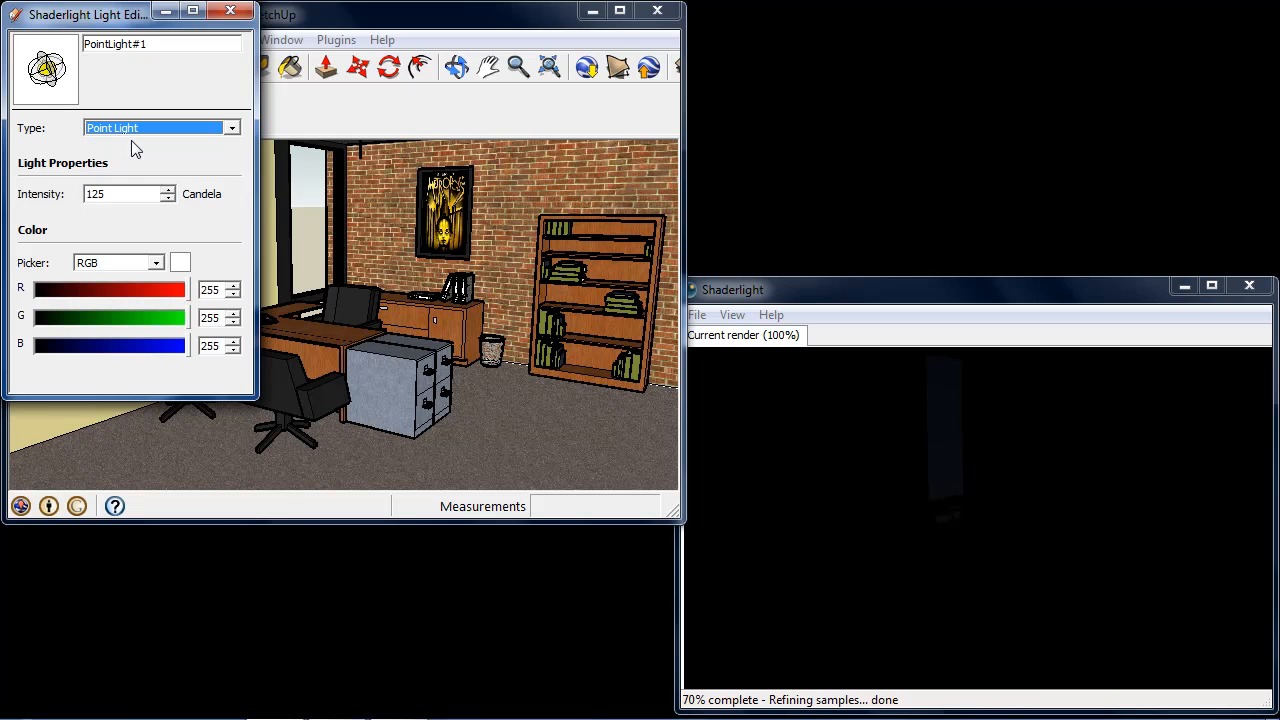
pyautogui.click(361, 156)
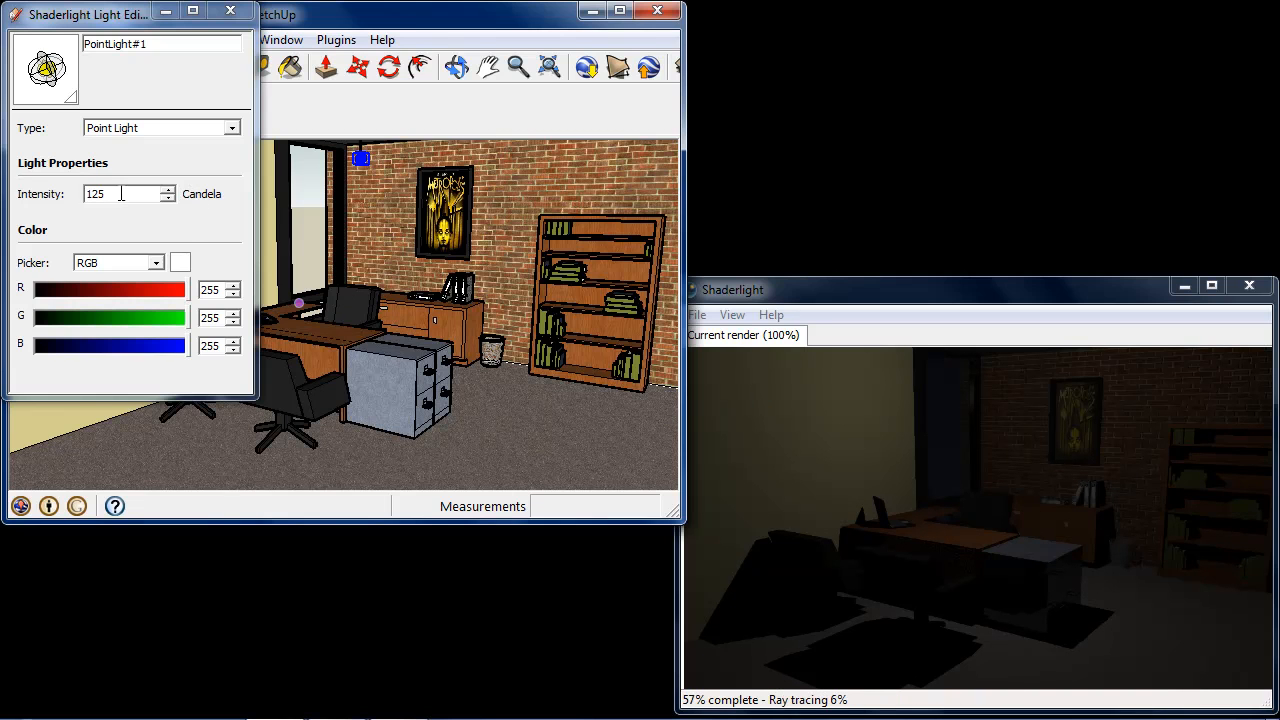
# Close the light editor and check how the office light looks from outside in the Scene 4 view
pyautogui.click(230, 10)
pyautogui.click(54, 125)
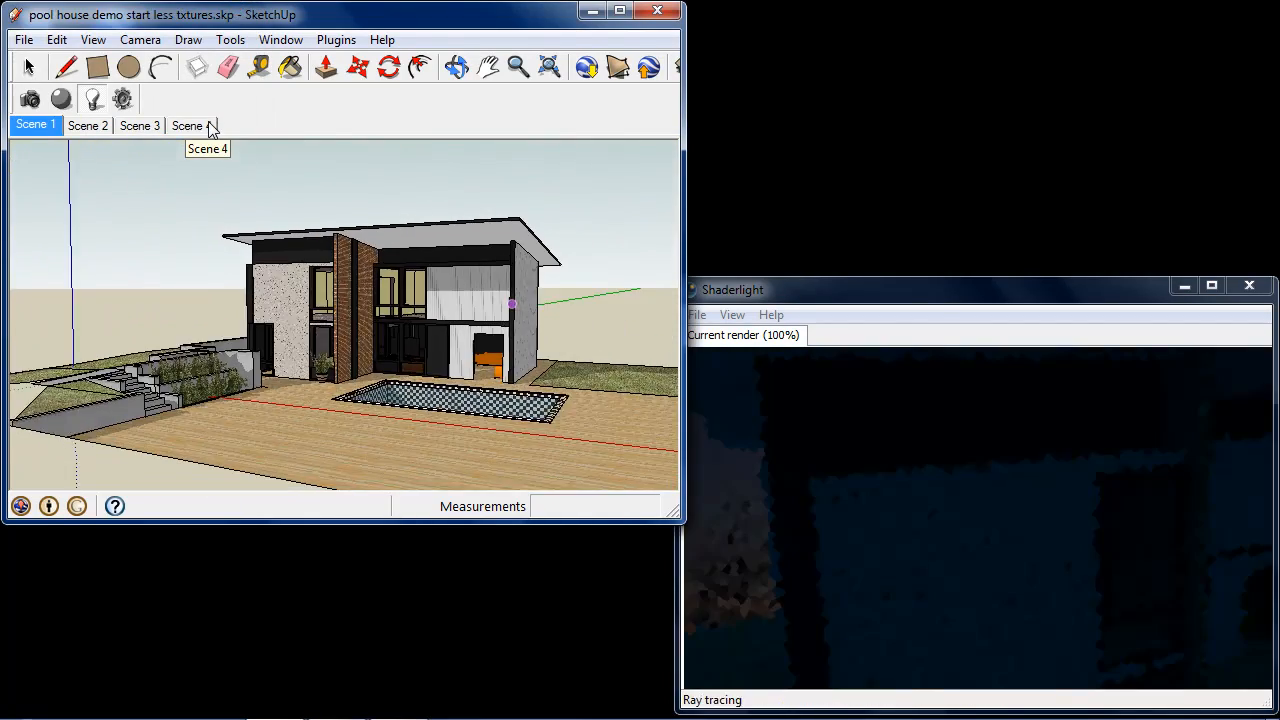
pyautogui.click(210, 127)
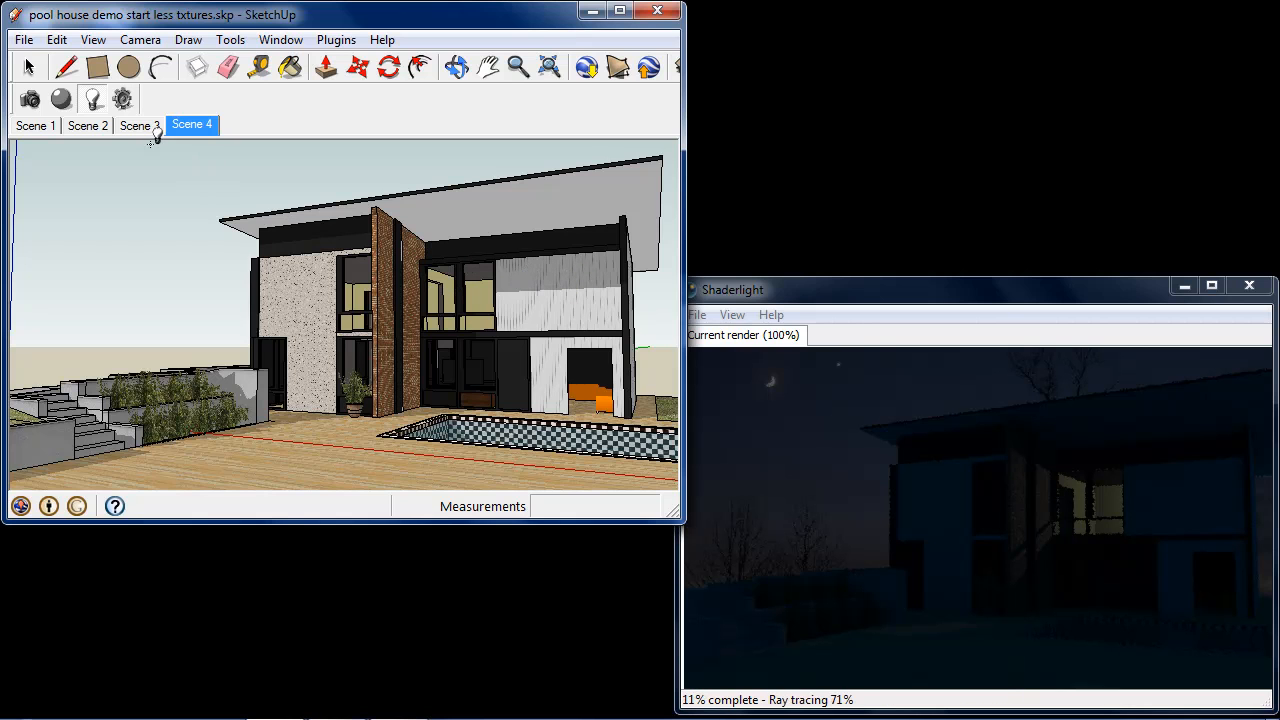
# In the Scene 2 view, place an area light covering the TV screen by picking its corners
pyautogui.click(95, 130)
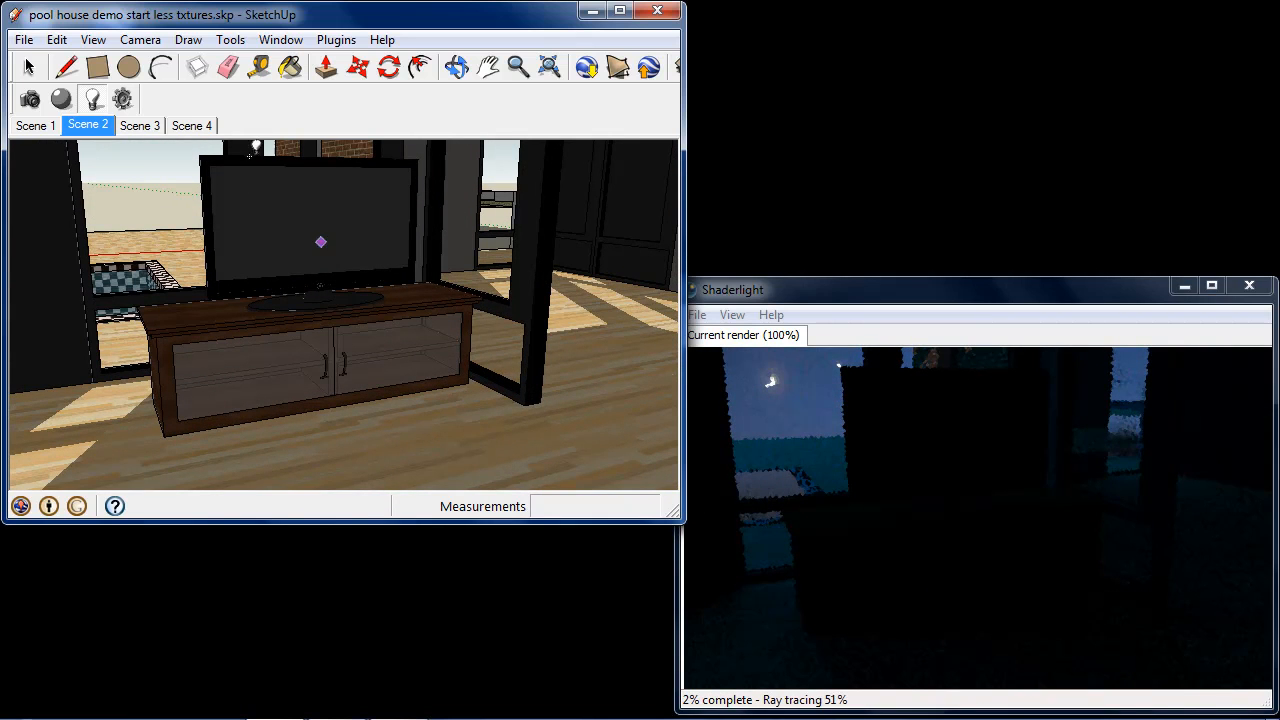
pyautogui.click(91, 98)
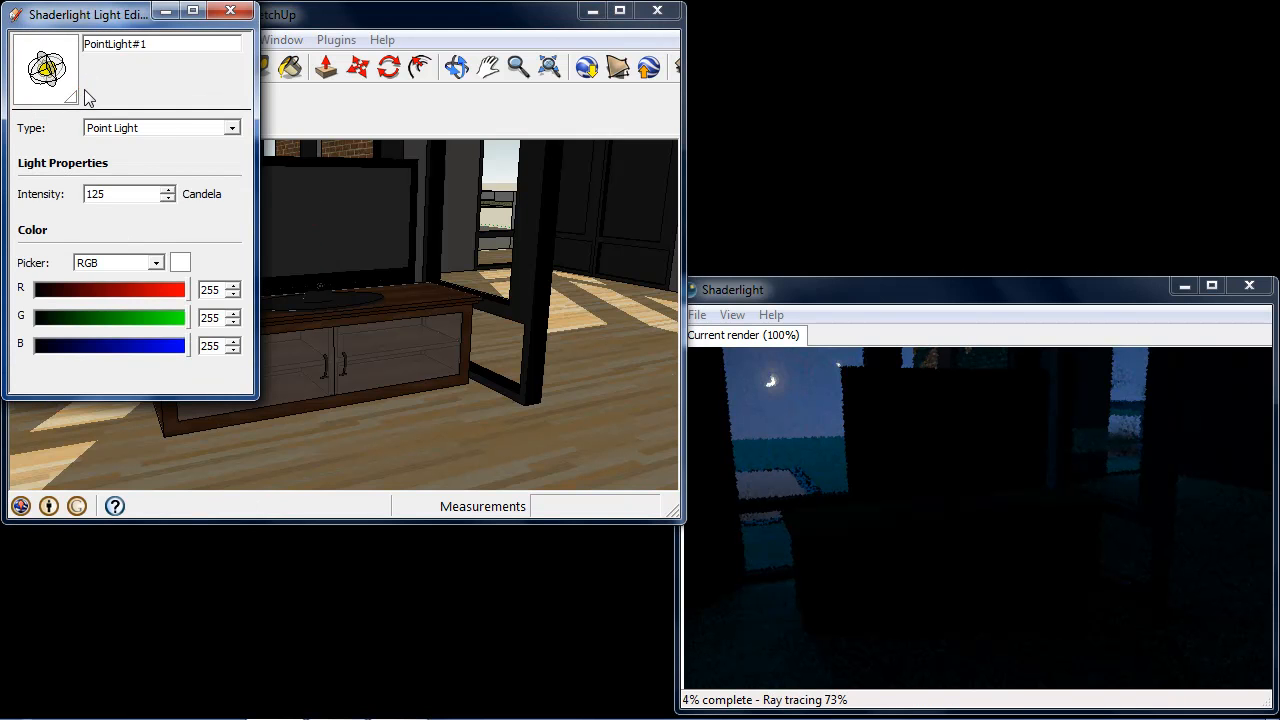
pyautogui.click(172, 127)
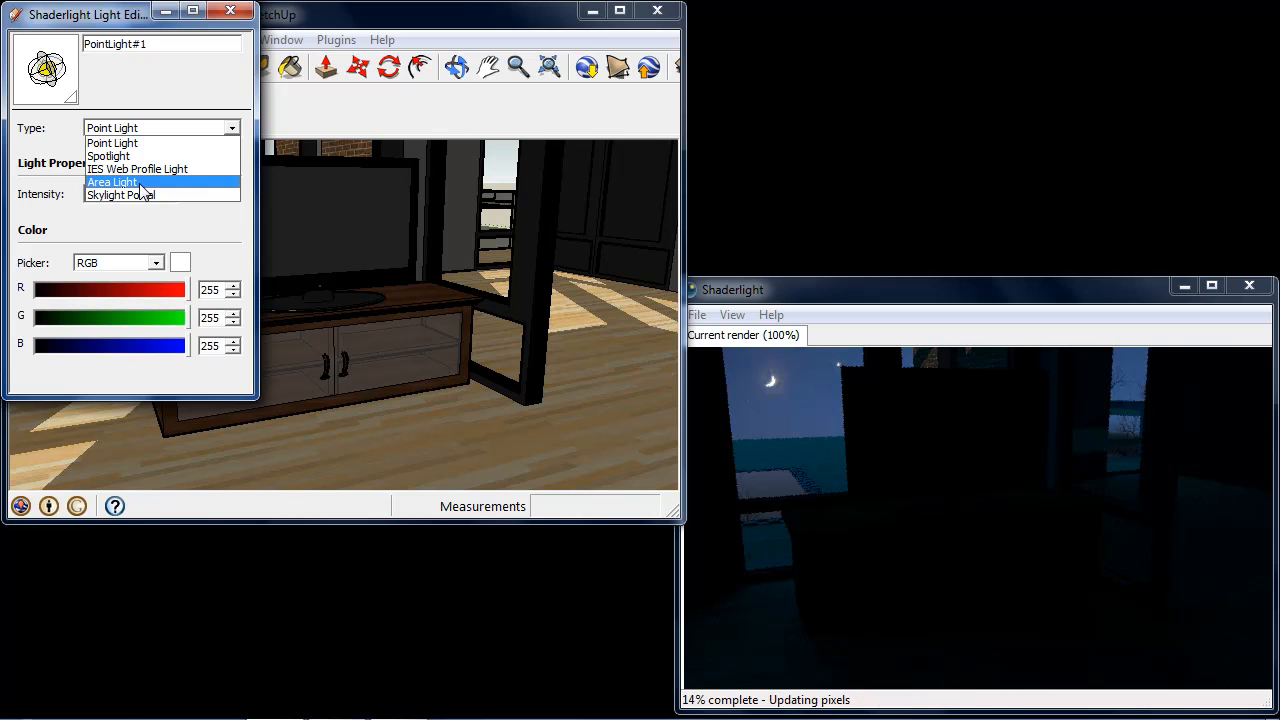
pyautogui.click(143, 183)
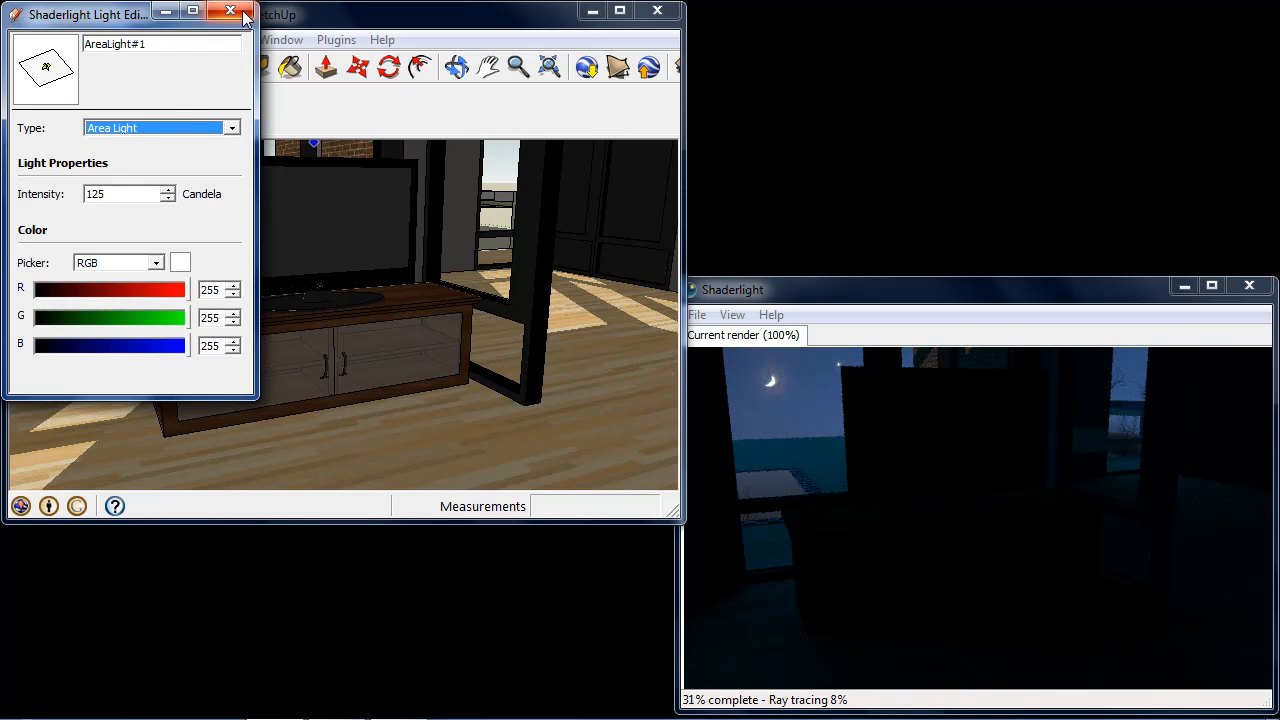
pyautogui.moveTo(117, 18); pyautogui.dragTo(139, 338)
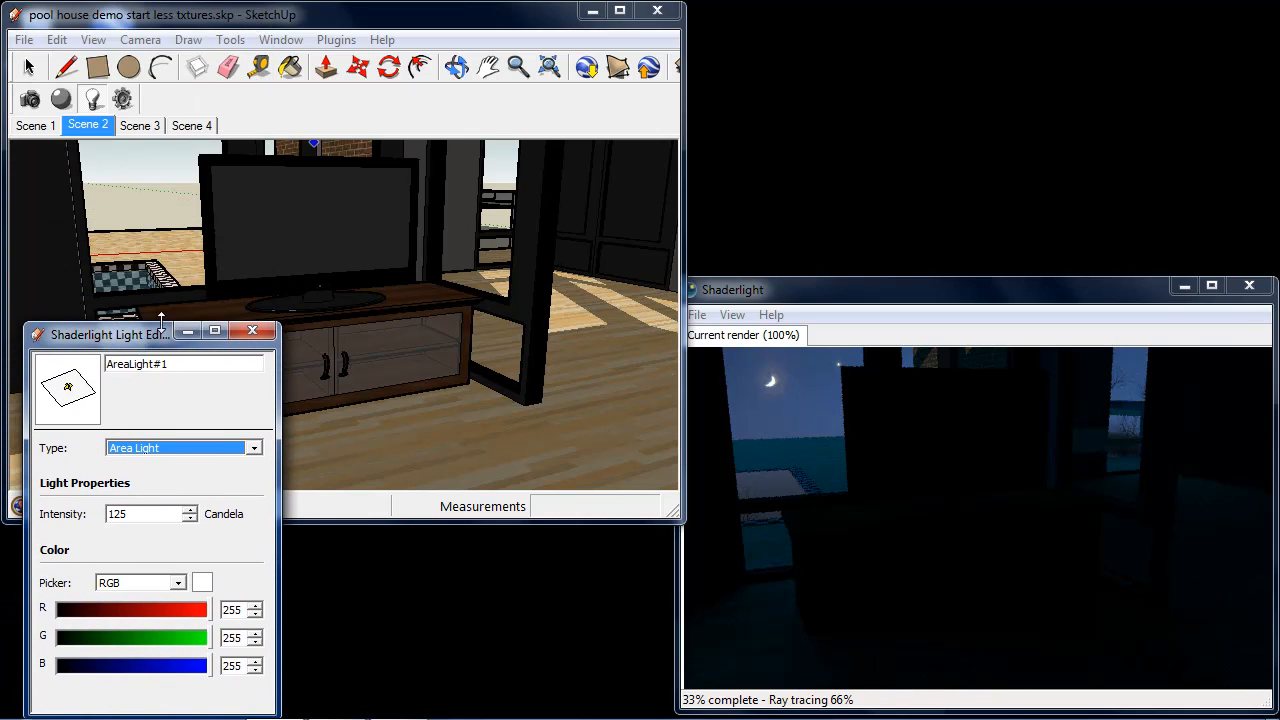
pyautogui.click(408, 272)
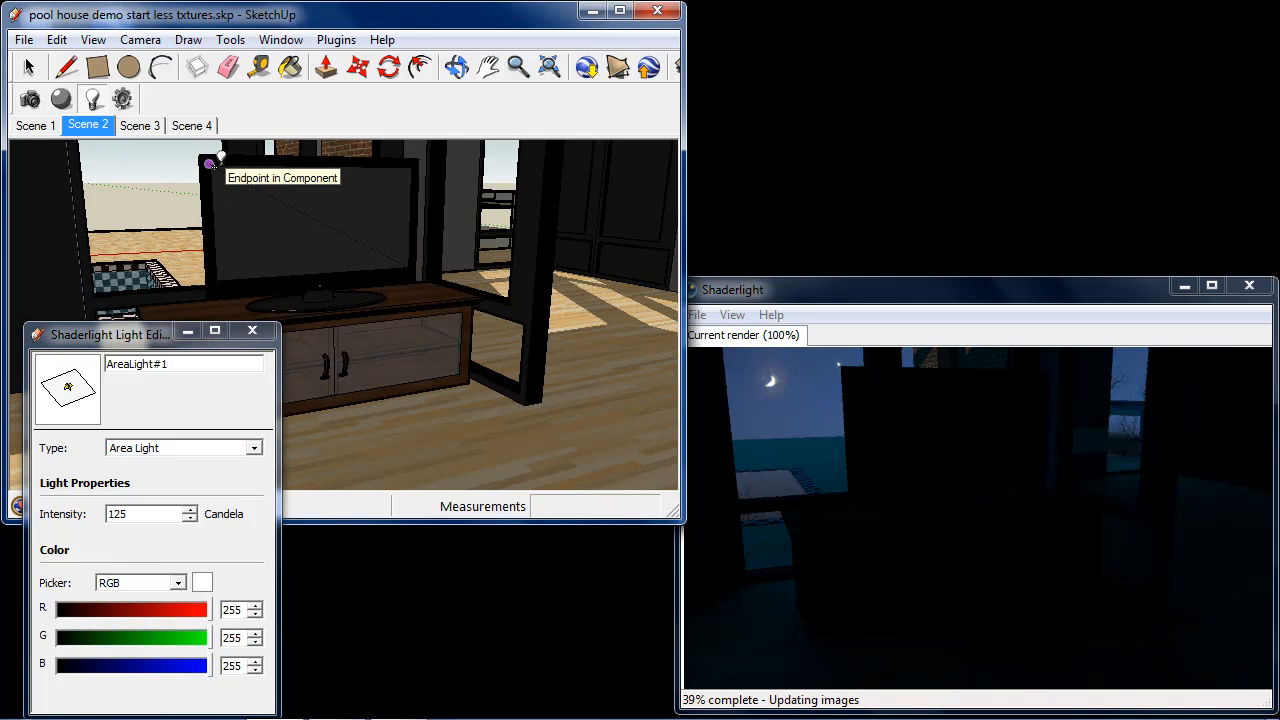
pyautogui.click(210, 163)
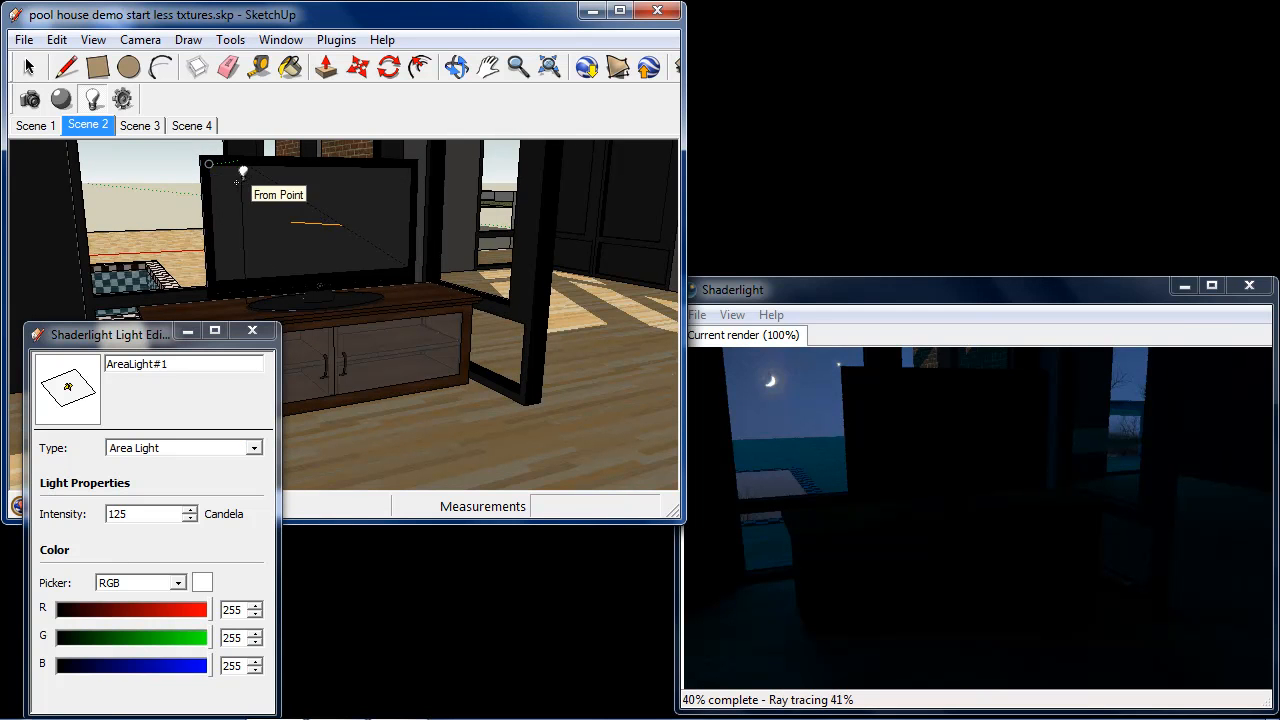
pyautogui.click(412, 168)
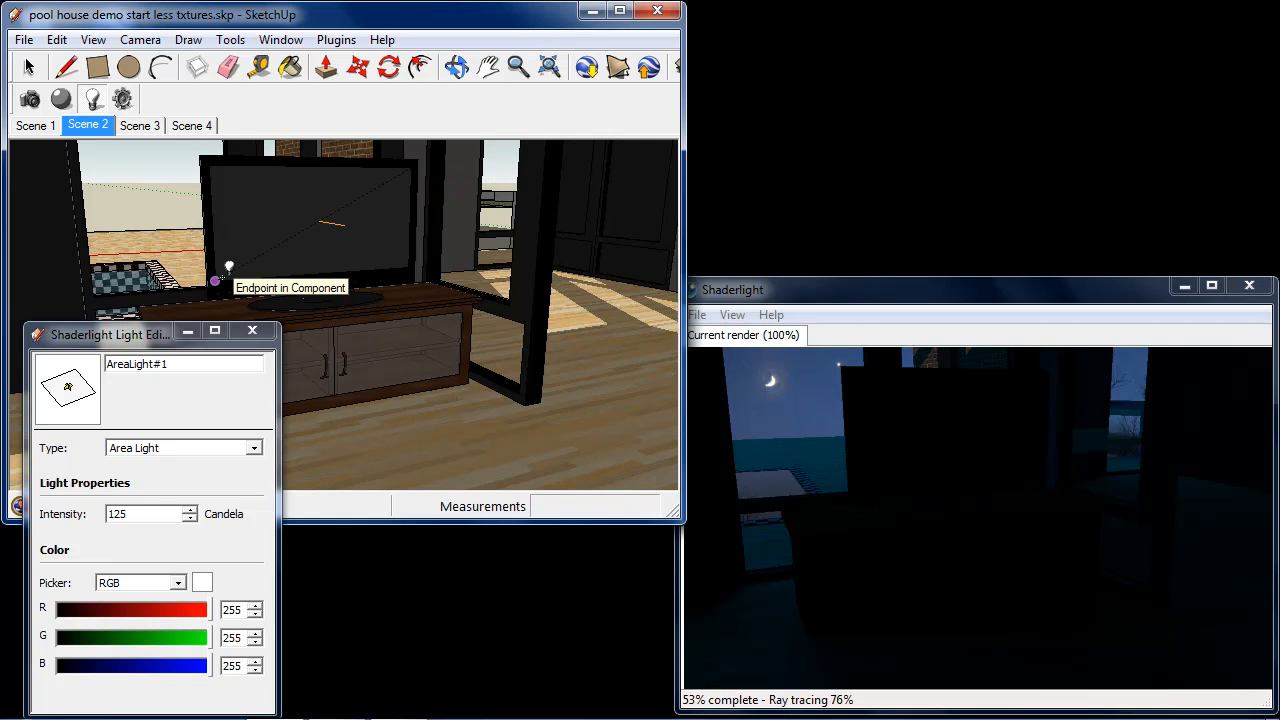
pyautogui.click(222, 276)
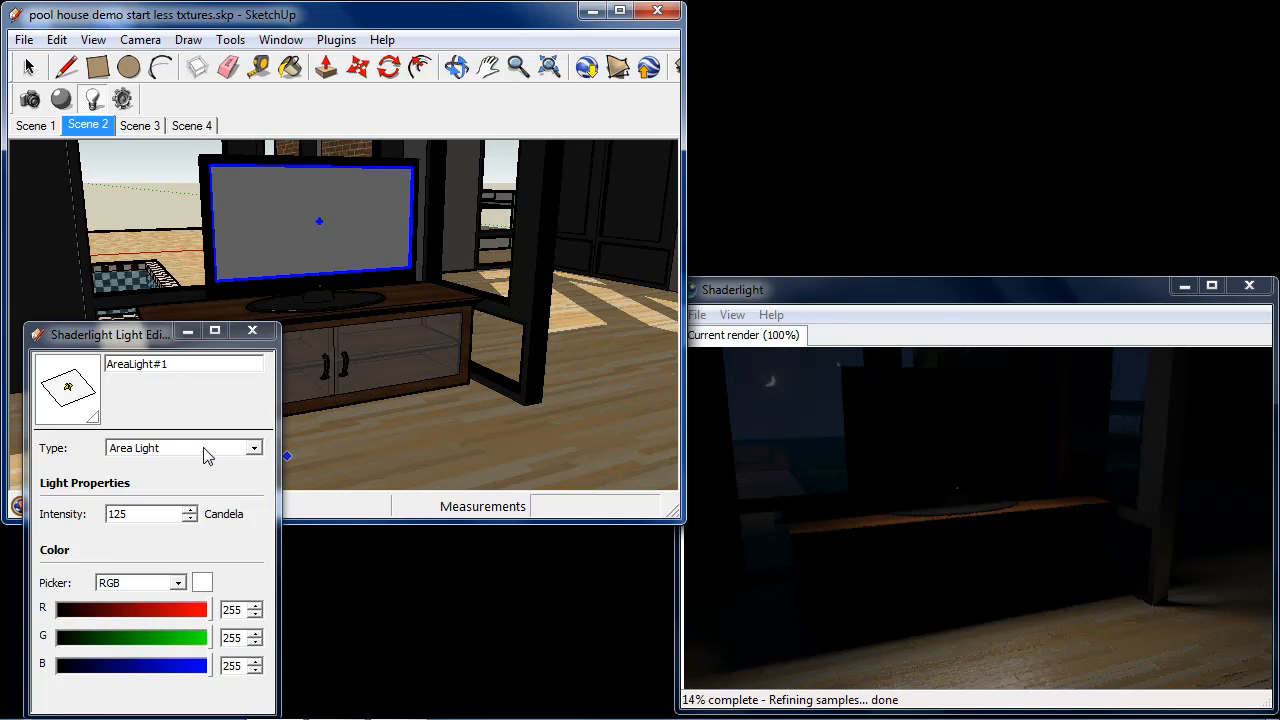
# Switch the TV area light's color picker to HSB and set hue 170 and saturation 46
pyautogui.click(136, 583)
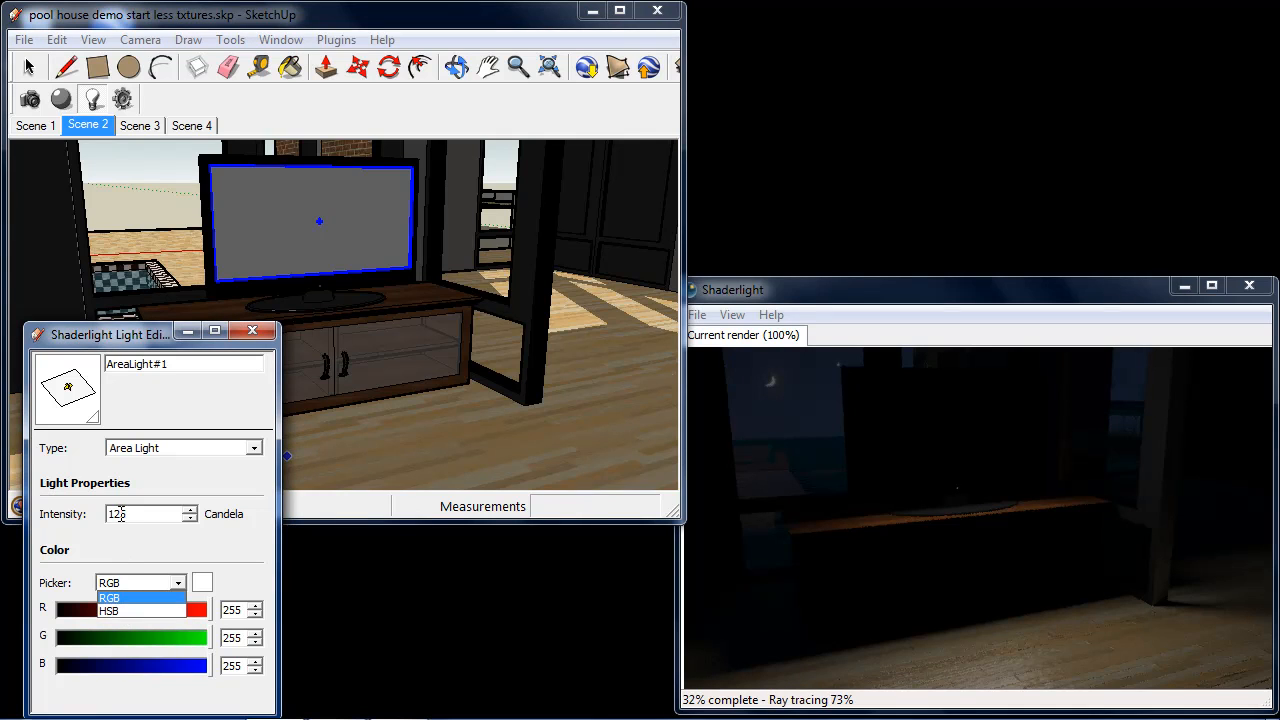
pyautogui.click(128, 611)
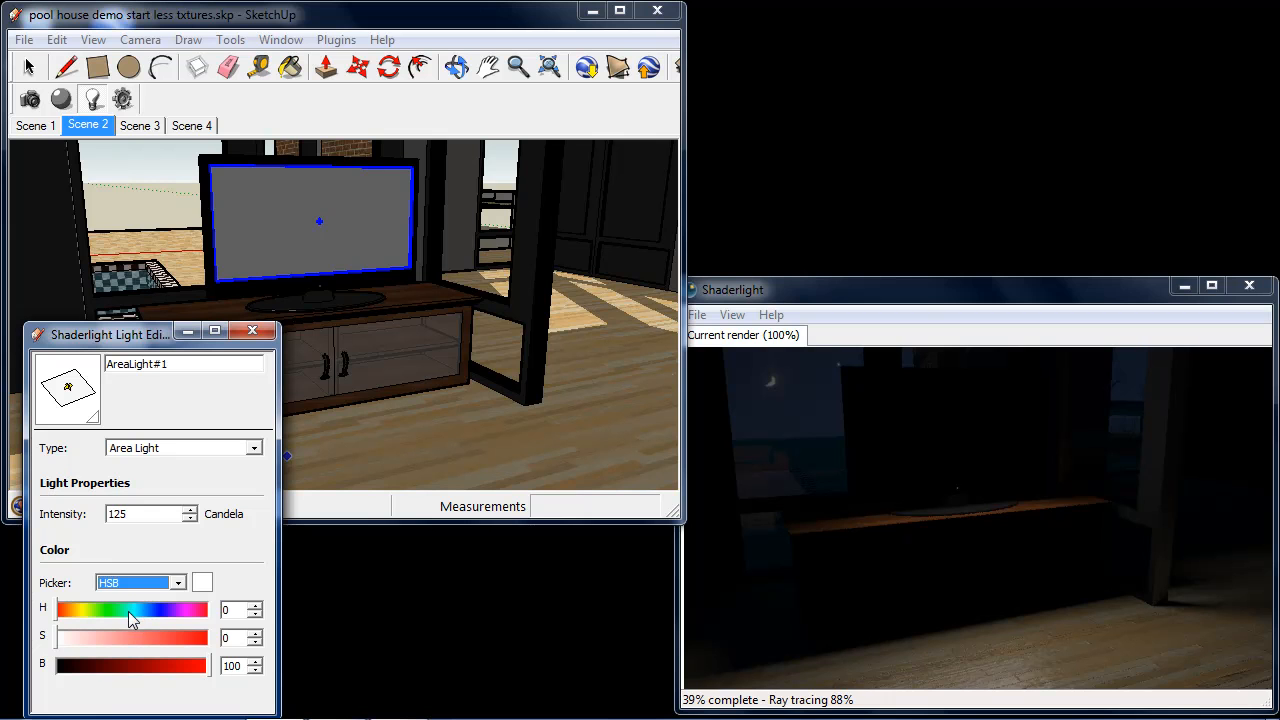
pyautogui.click(128, 609)
pyautogui.click(114, 637)
pyautogui.click(128, 635)
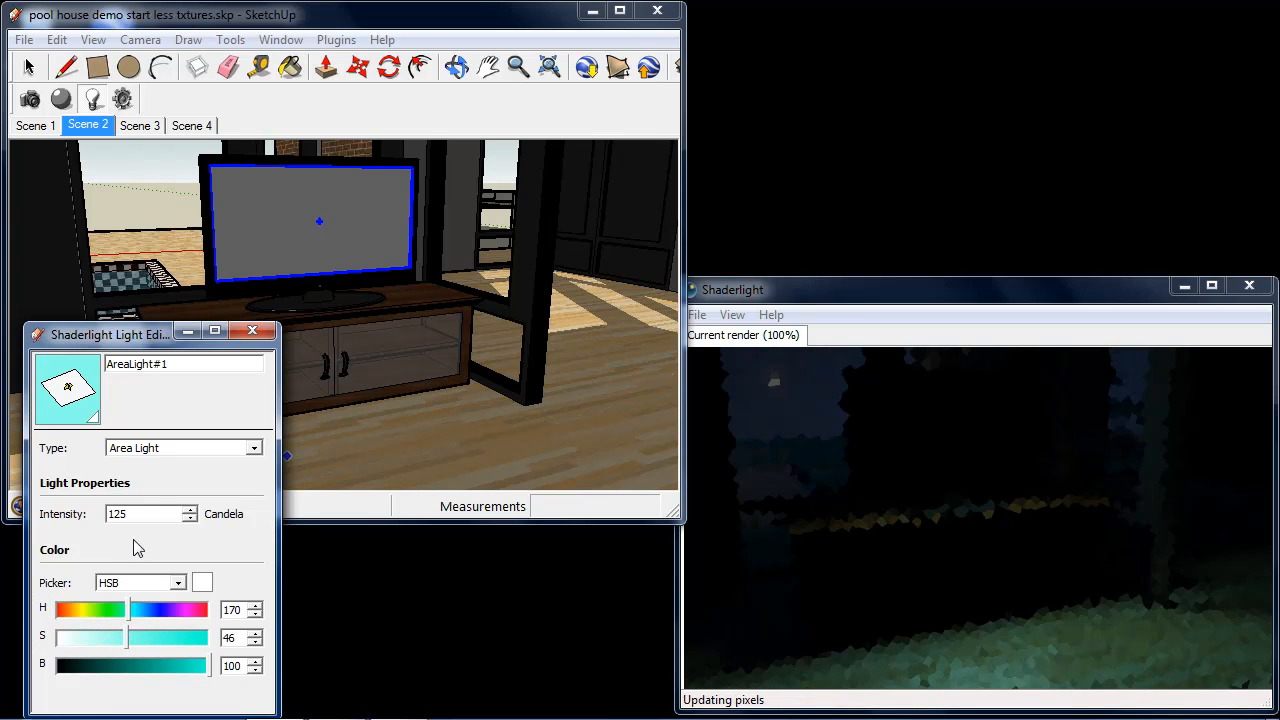
# Set the TV area light's intensity to 300 candela and close the light editor
pyautogui.doubleClick(116, 513)
pyautogui.write('300')
pyautogui.press('Return')
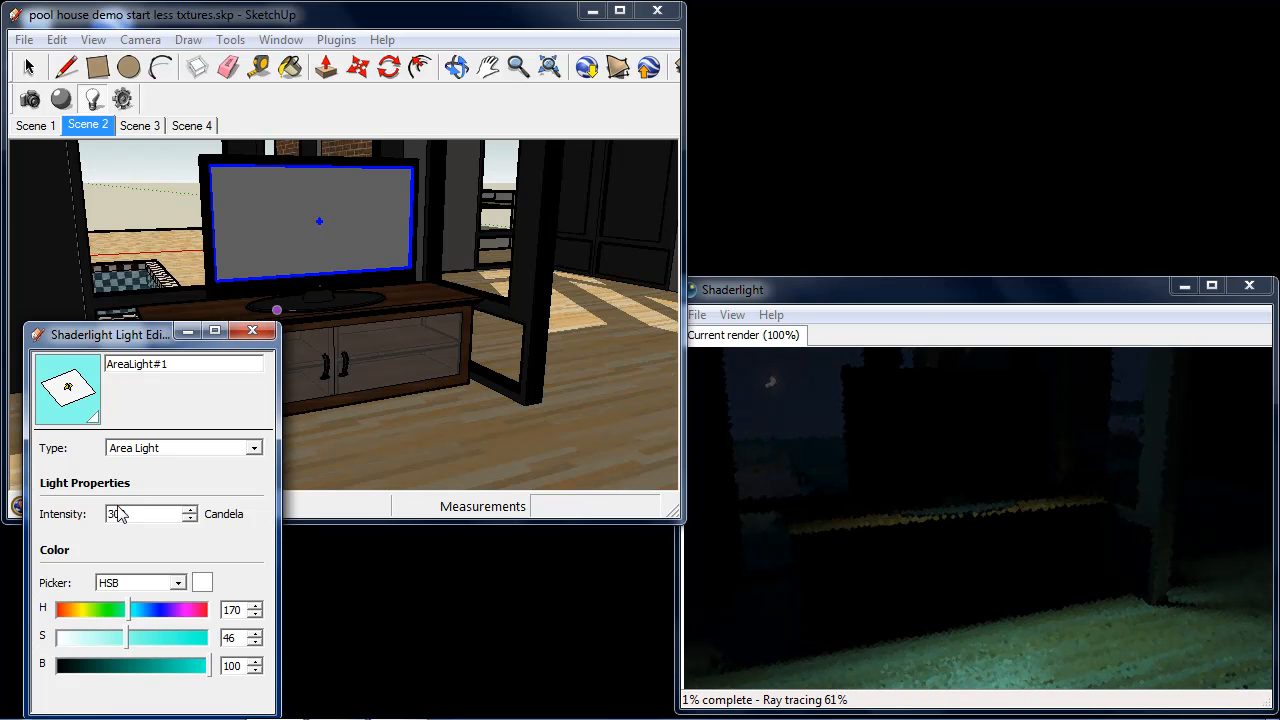
pyautogui.click(250, 332)
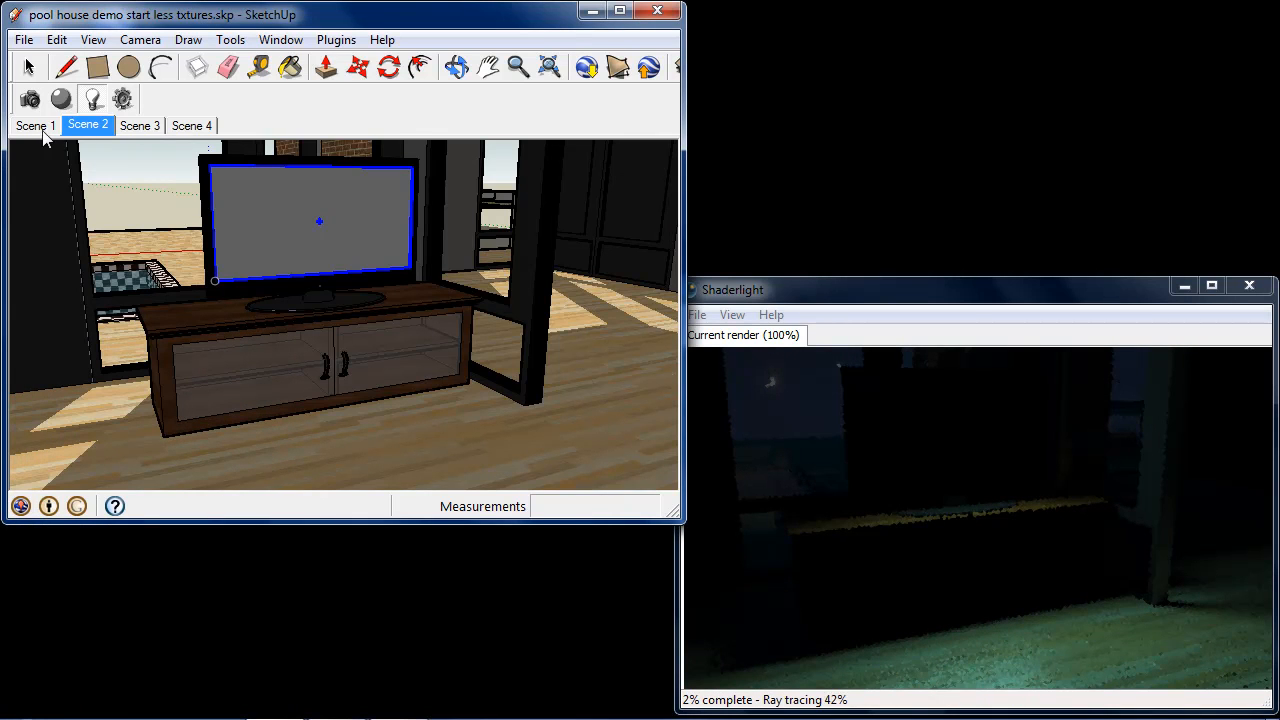
# Switch to the Scene 4 view to check the exterior render, and close the render window
pyautogui.click(178, 128)
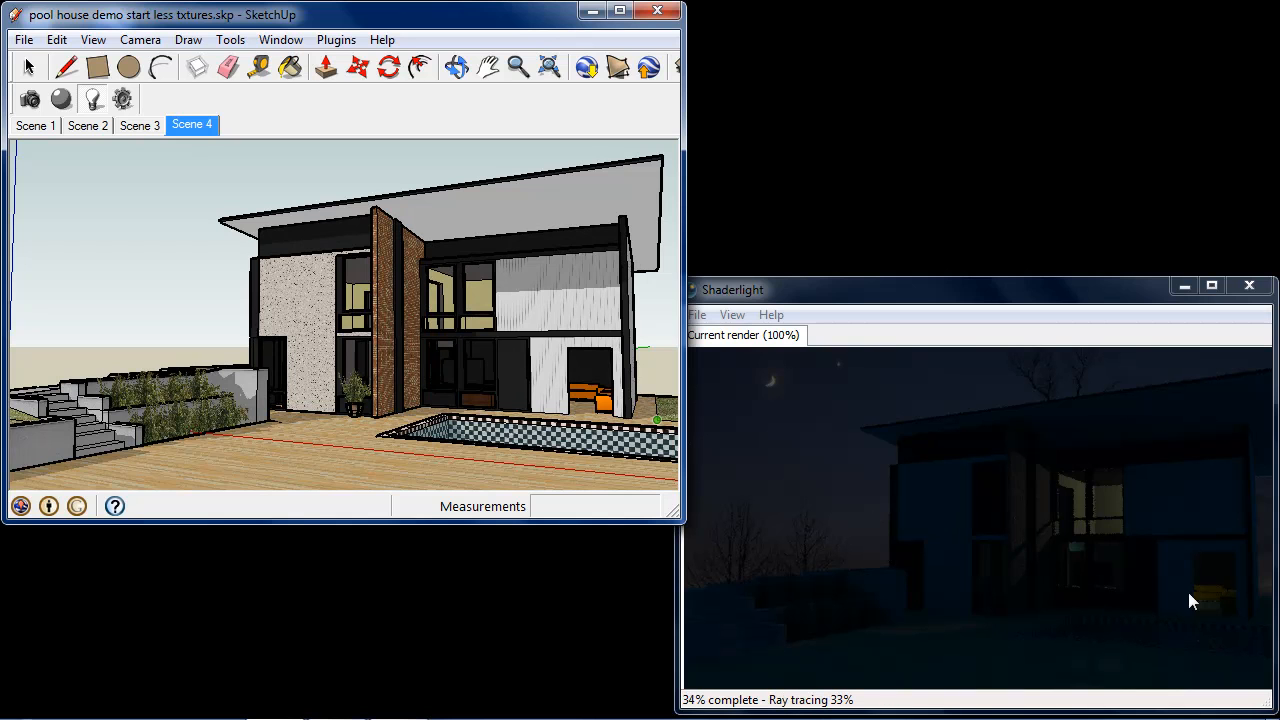
pyautogui.click(1258, 286)
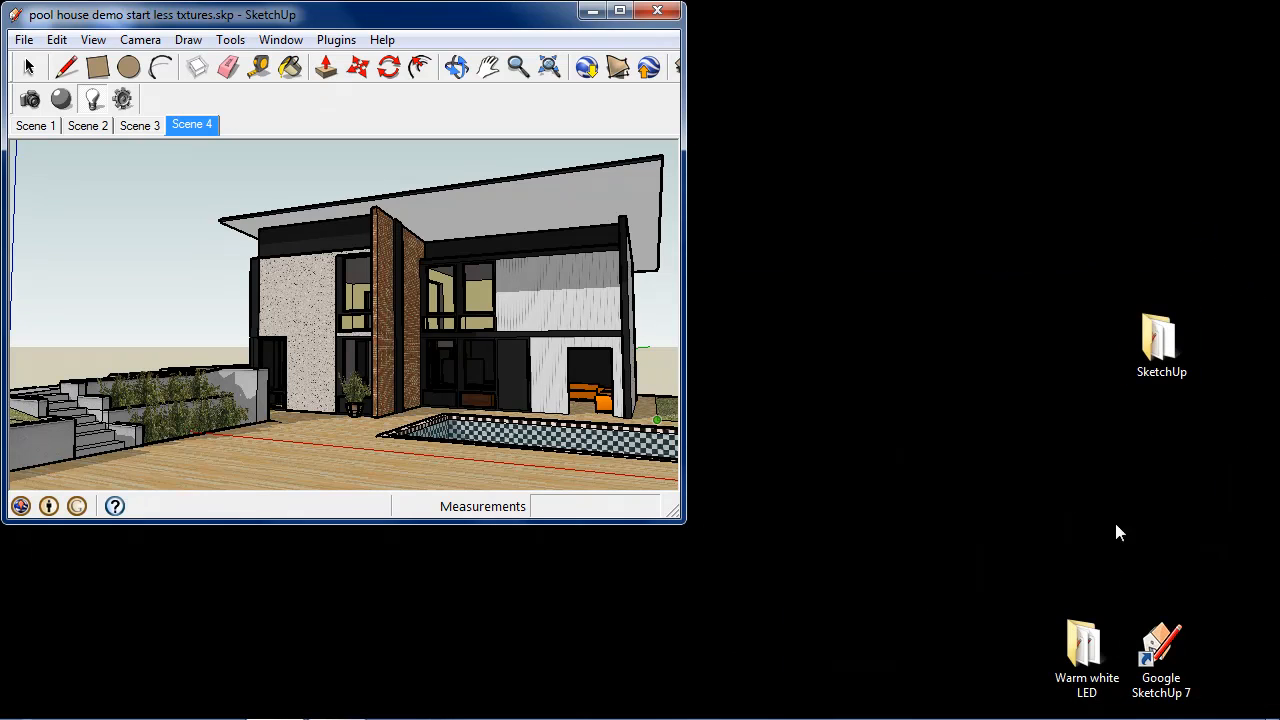
# Open outside lamp.skp from the Warm white LED folder and view the lamp head up close
pyautogui.doubleClick(1084, 645)
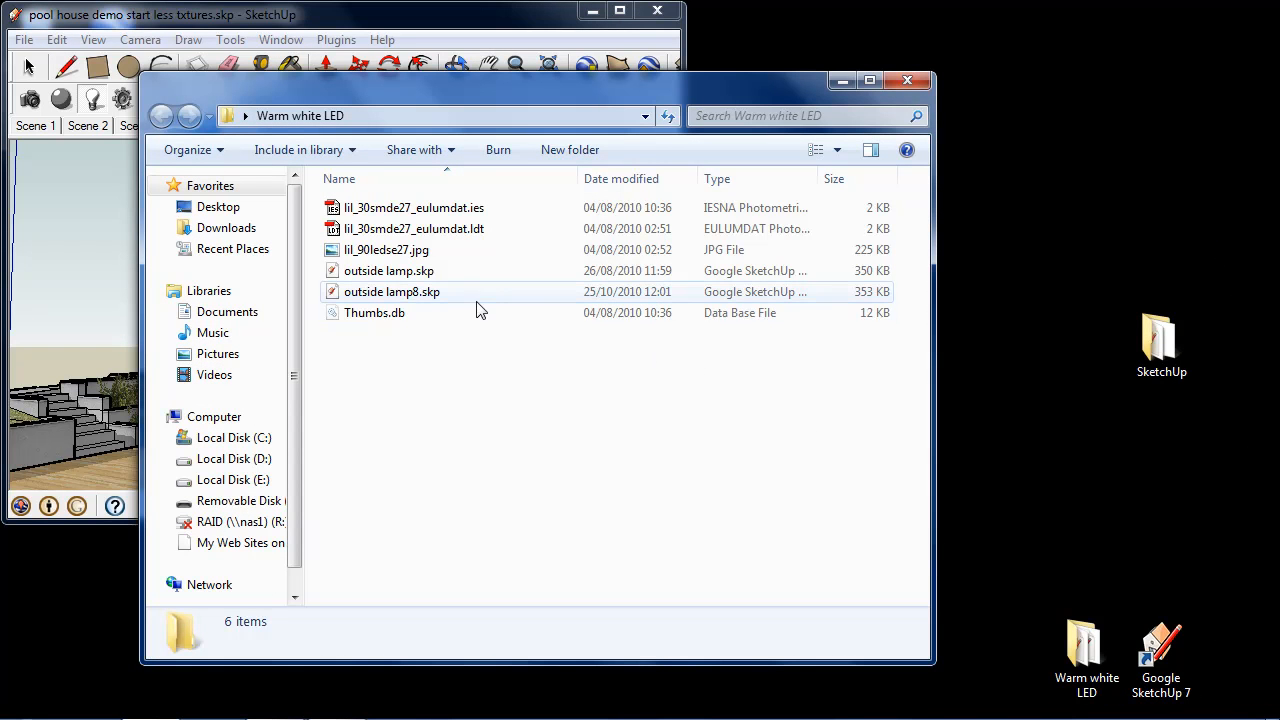
pyautogui.click(415, 272)
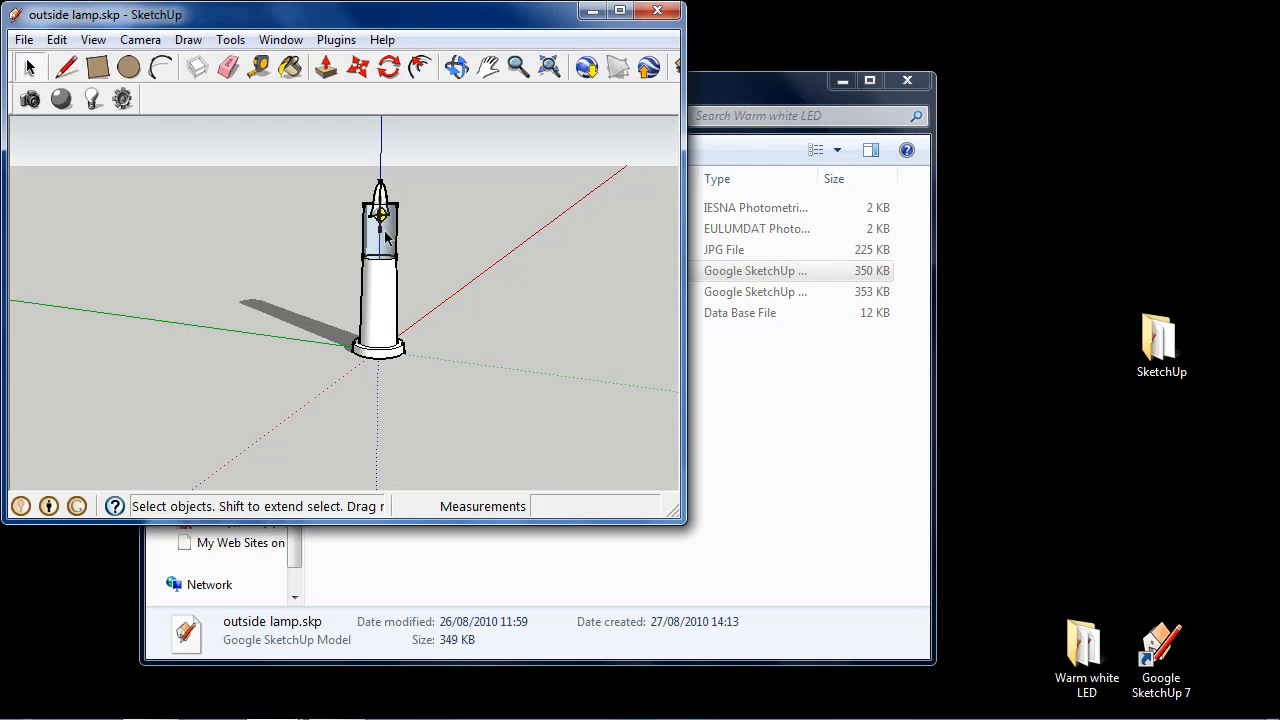
pyautogui.moveTo(379, 295)
pyautogui.mouseDown(button='middle')
pyautogui.moveTo(360, 314)
pyautogui.moveTo(306, 286)
pyautogui.moveTo(325, 292)
pyautogui.mouseUp(button='middle')
pyautogui.scroll(3, 374, 247)
pyautogui.moveTo(436, 189)
pyautogui.mouseDown(button='middle')
pyautogui.moveTo(206, 217)
pyautogui.moveTo(328, 240)
pyautogui.mouseUp(button='middle')
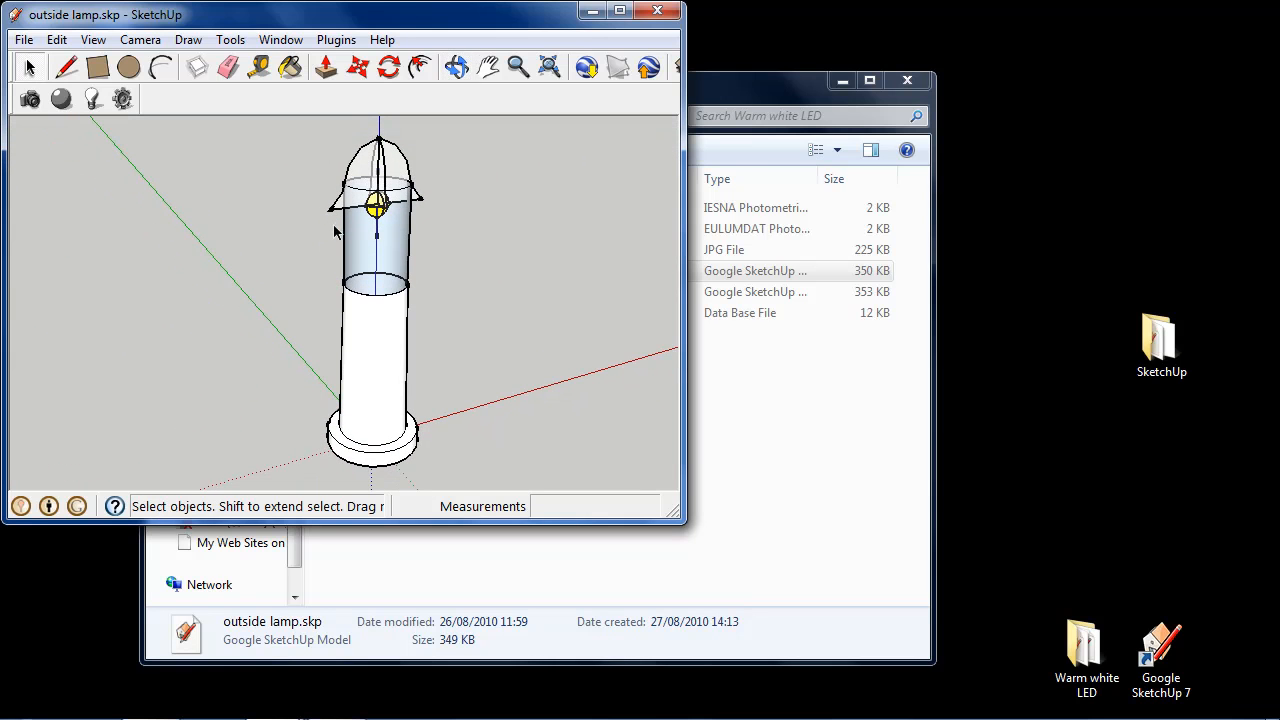
pyautogui.click(90, 99)
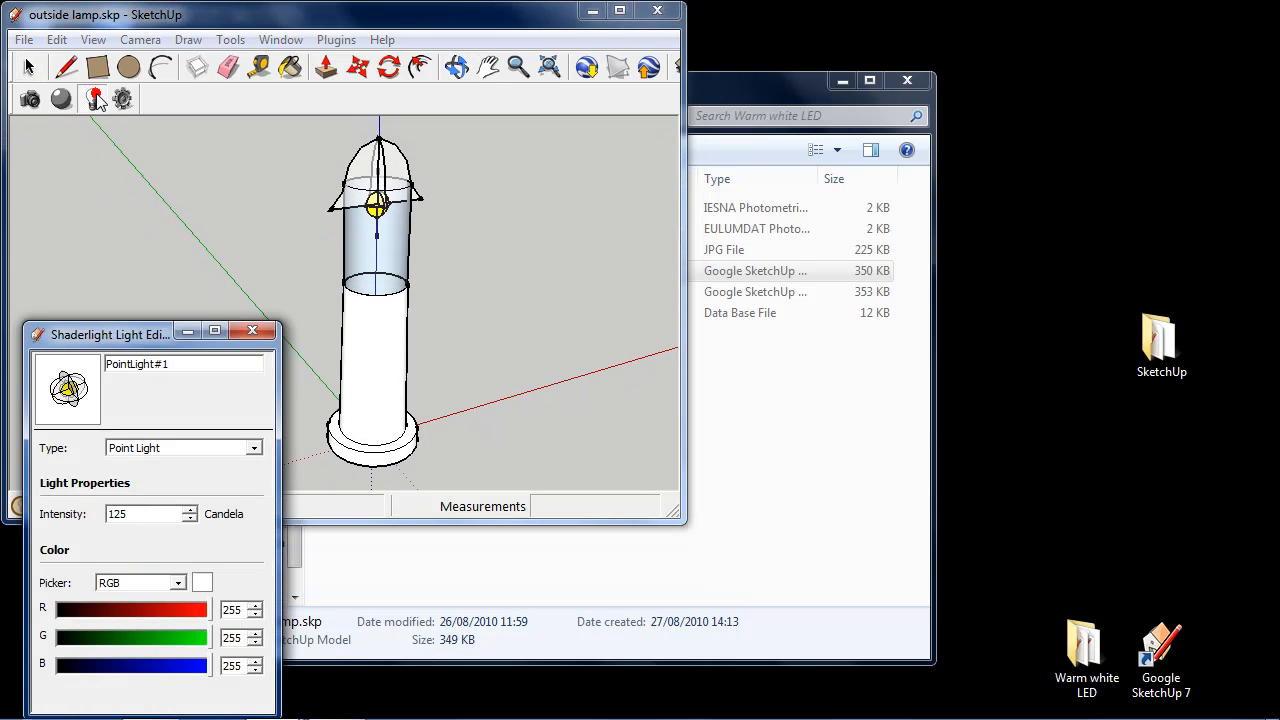
pyautogui.click(204, 448)
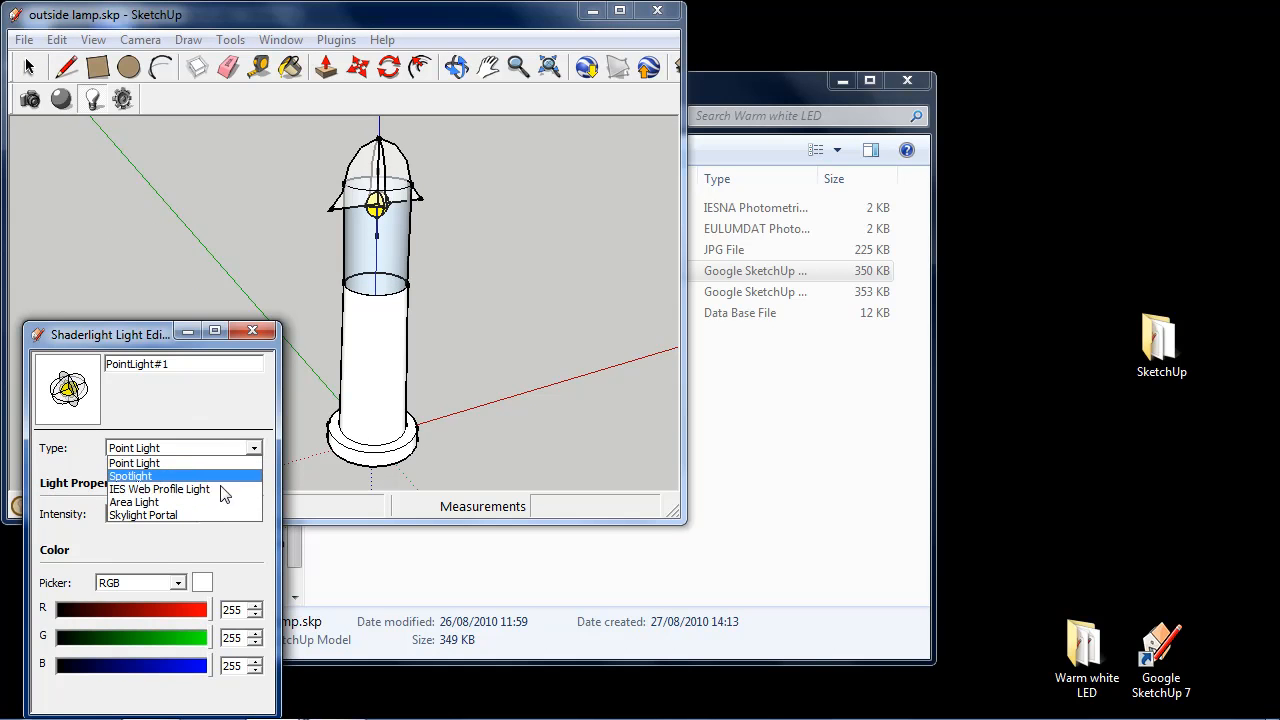
pyautogui.click(248, 352)
pyautogui.click(252, 330)
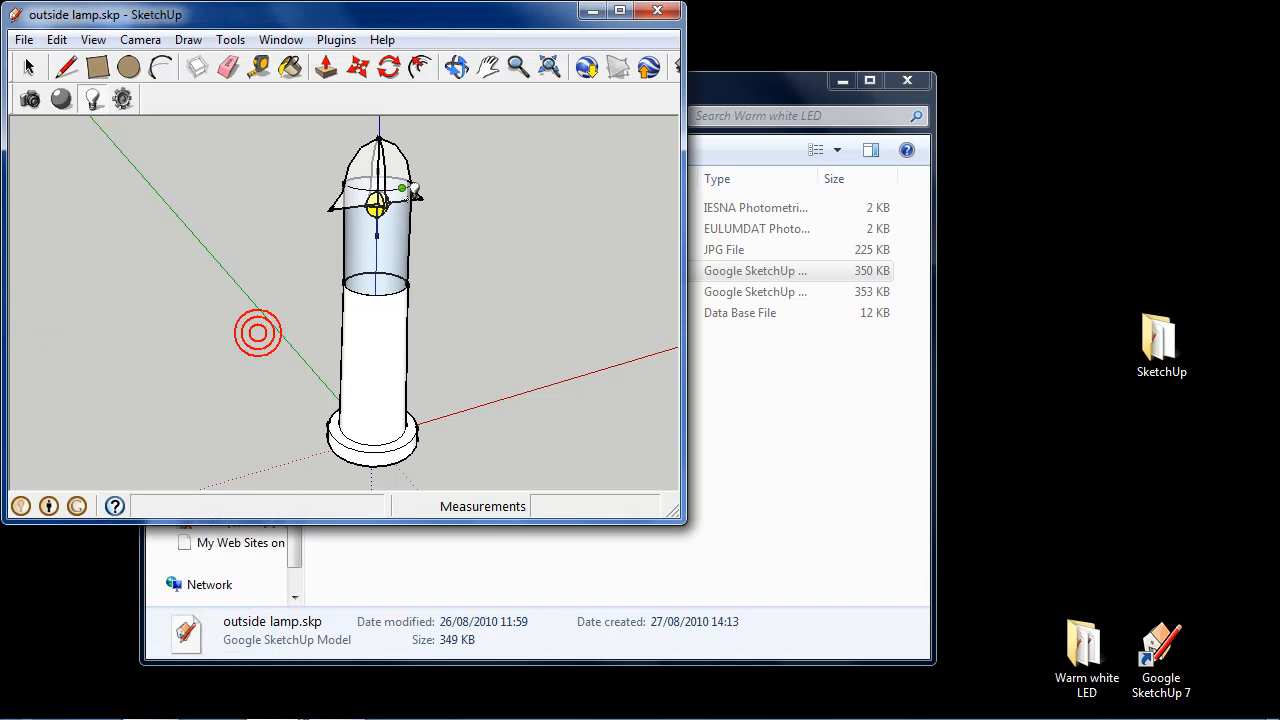
# Try the IES Web Profile Light type in the light editor, and close the editor and the lamp model
pyautogui.click(97, 100)
pyautogui.click(250, 452)
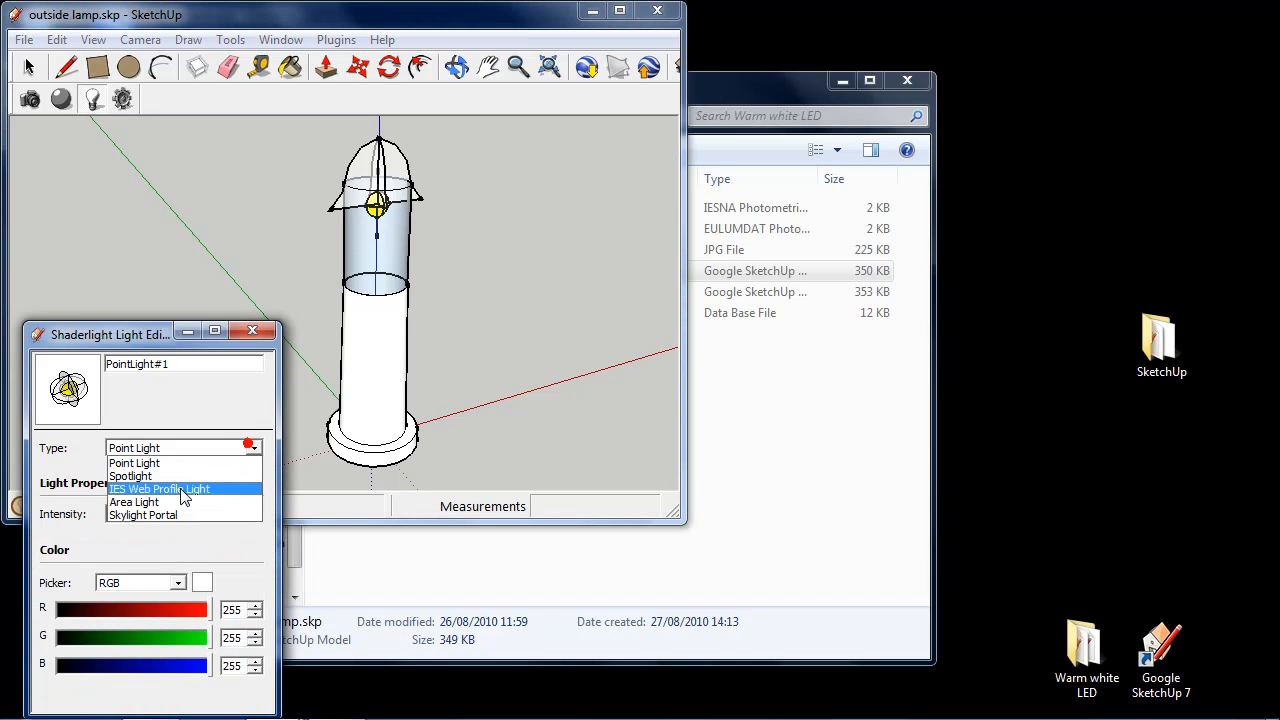
pyautogui.click(225, 486)
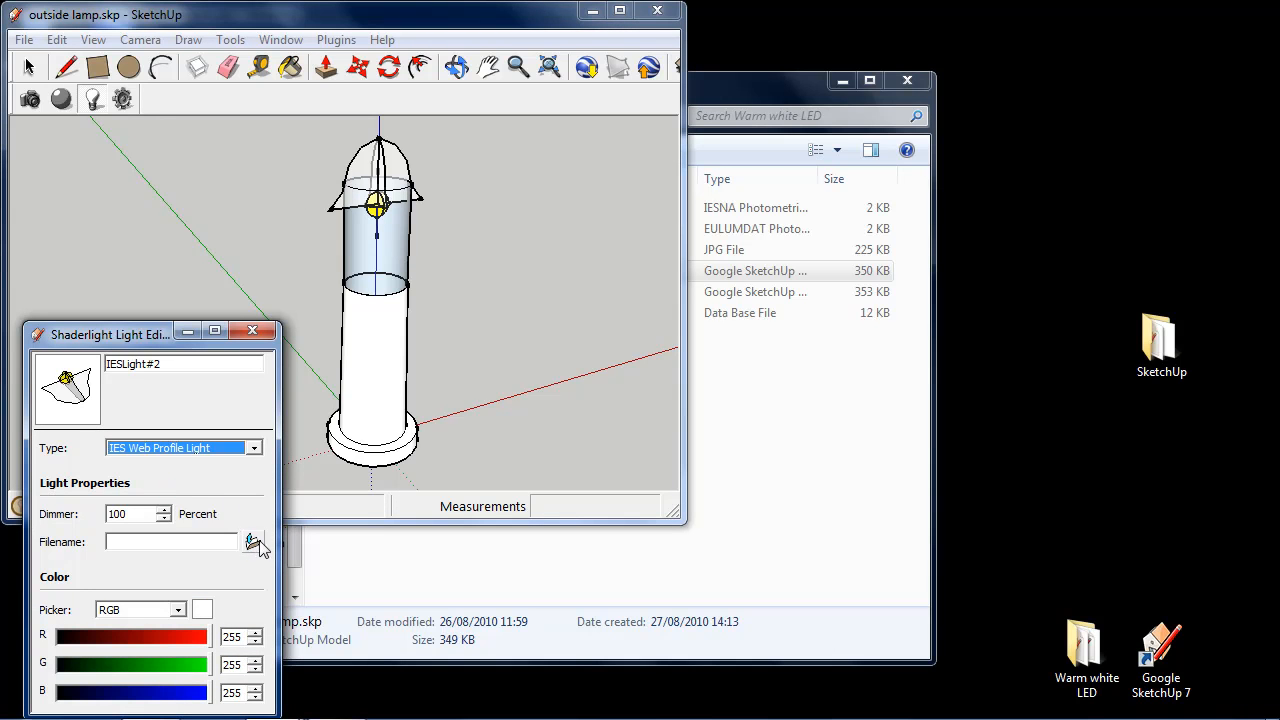
pyautogui.click(252, 330)
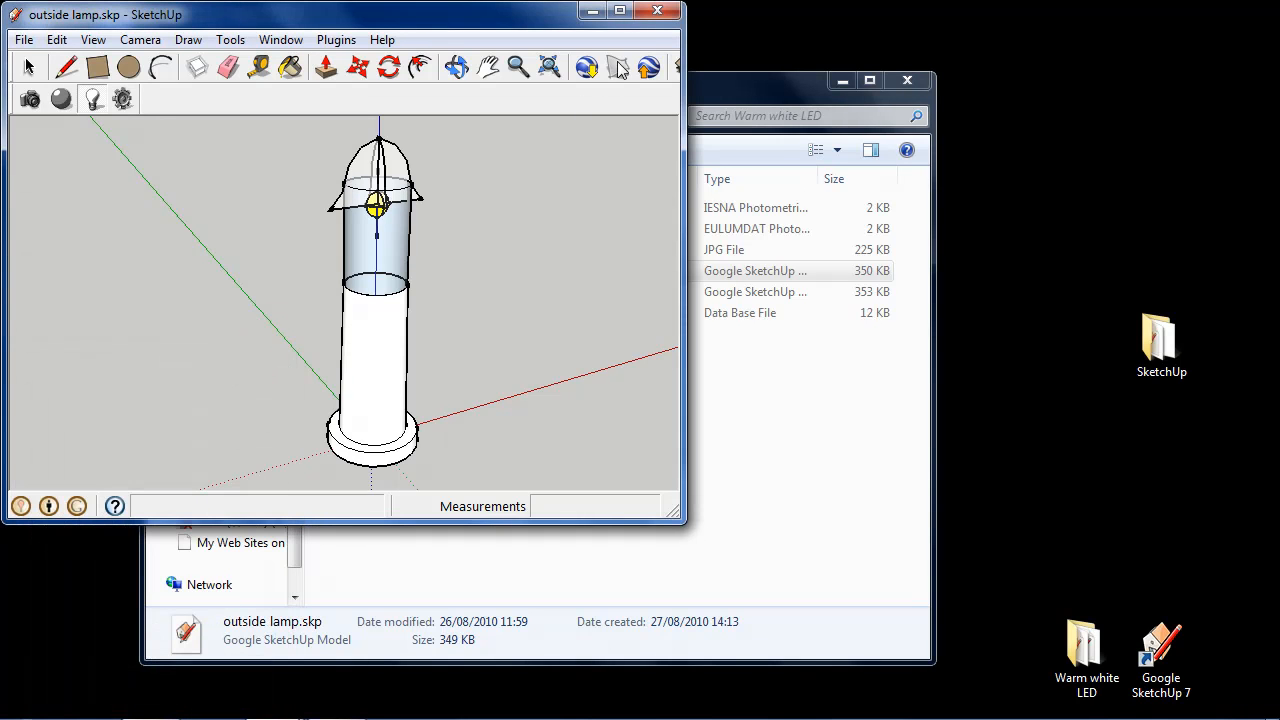
pyautogui.click(657, 12)
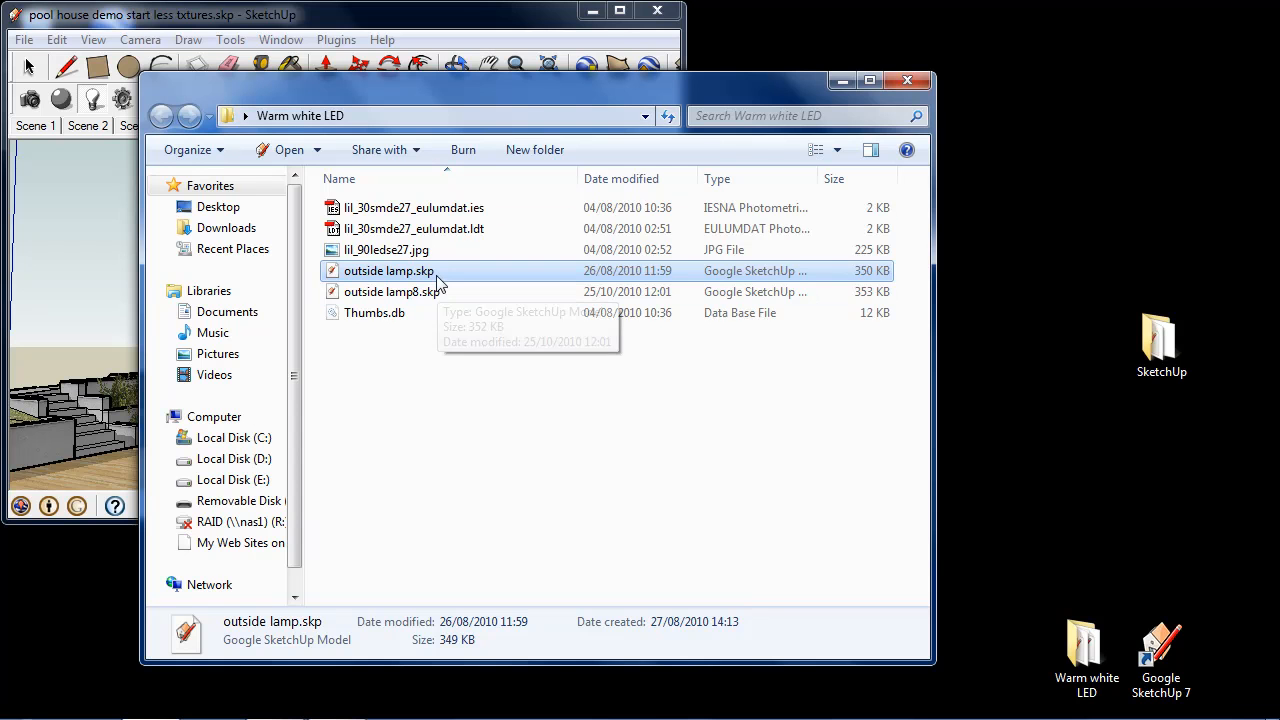
# View the bulb photo lil_90ledse27.jpg, select the lil_30smde27_eulumdat.ies file and close the Warm white LED folder
pyautogui.click(414, 250)
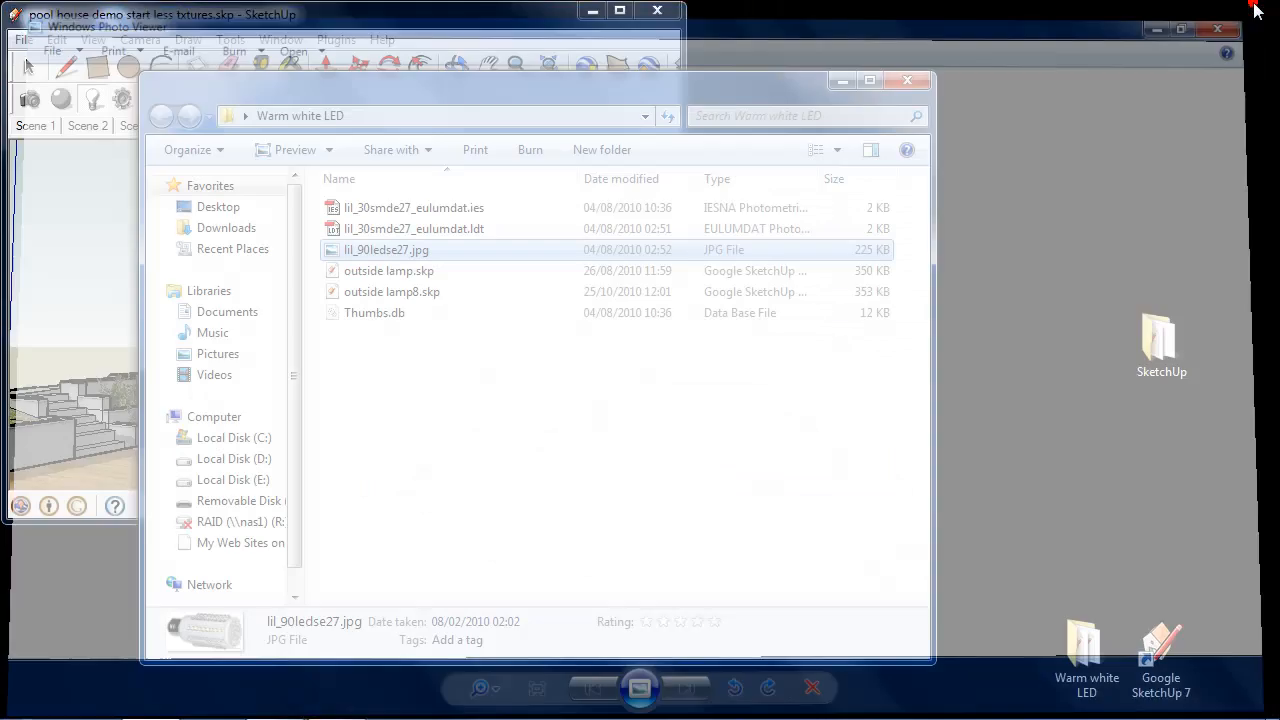
pyautogui.click(1252, 9)
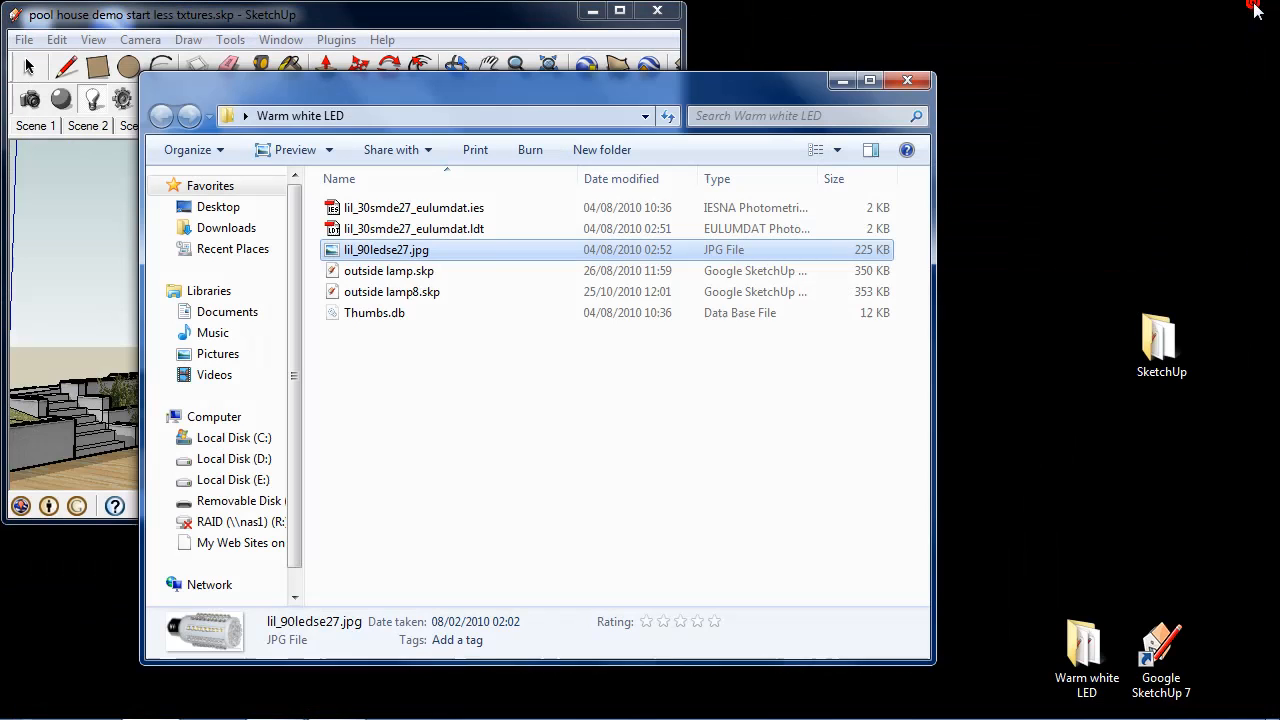
pyautogui.click(452, 211)
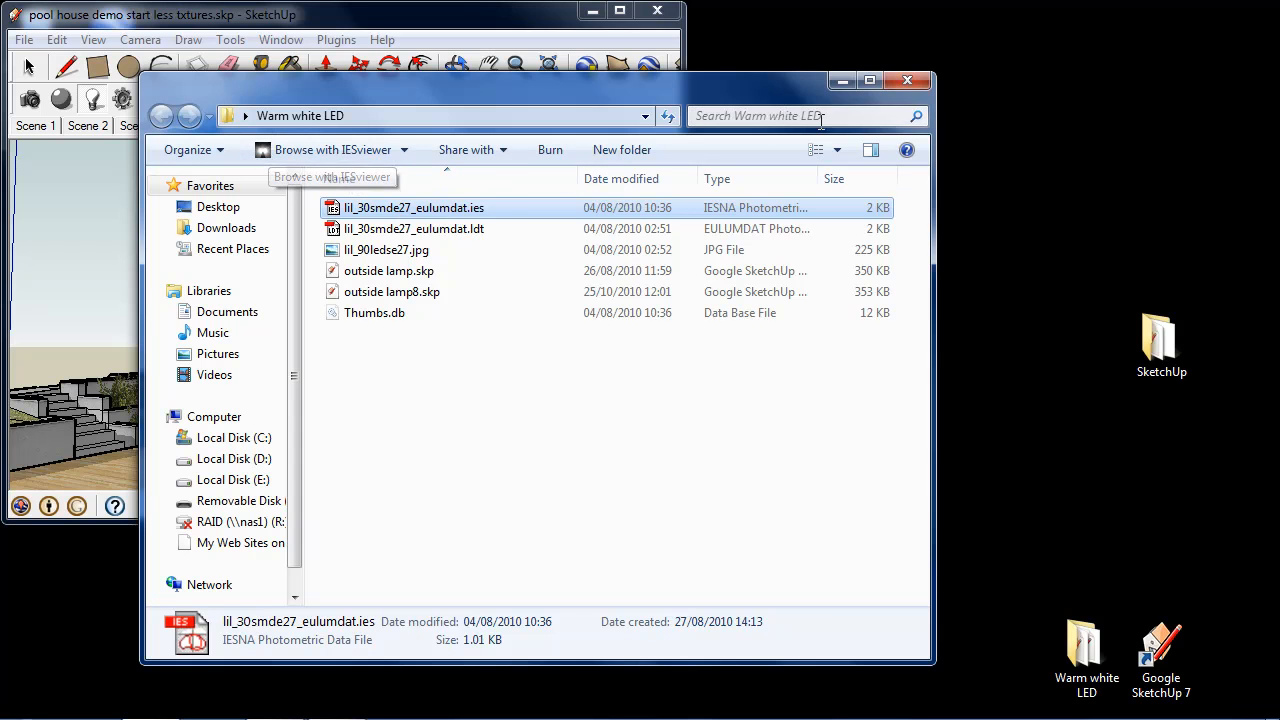
pyautogui.click(908, 80)
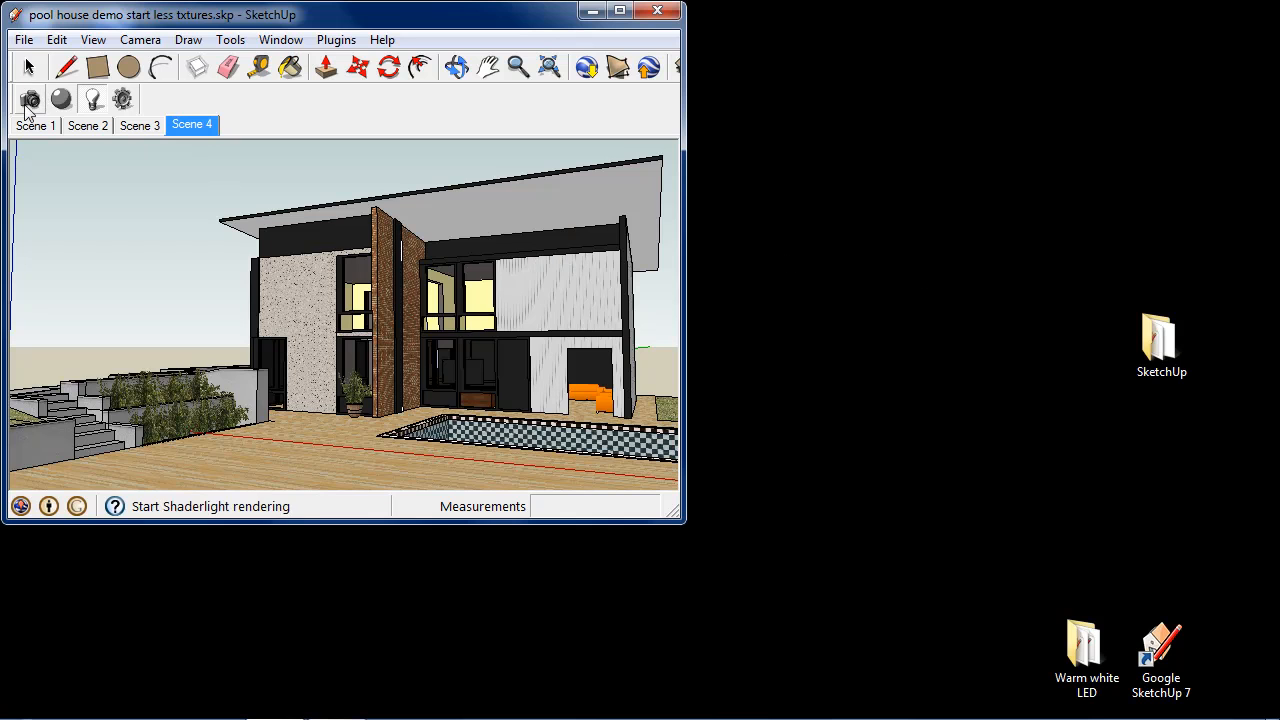
# Start a Shaderlight render of the pool house exterior and frame the deck beside the pool corner
pyautogui.click(29, 103)
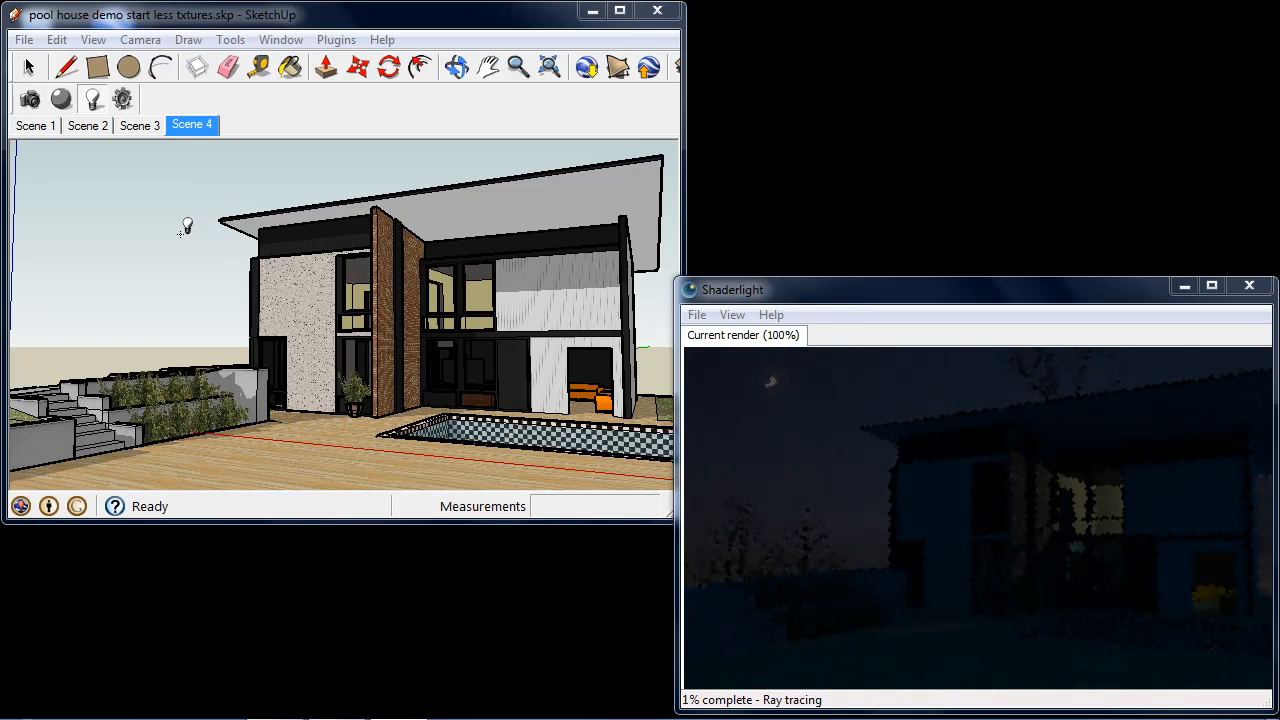
pyautogui.moveTo(451, 383); pyautogui.dragTo(451, 442, button='middle')
pyautogui.scroll(3, 432, 411)
pyautogui.scroll(4, 430, 400)
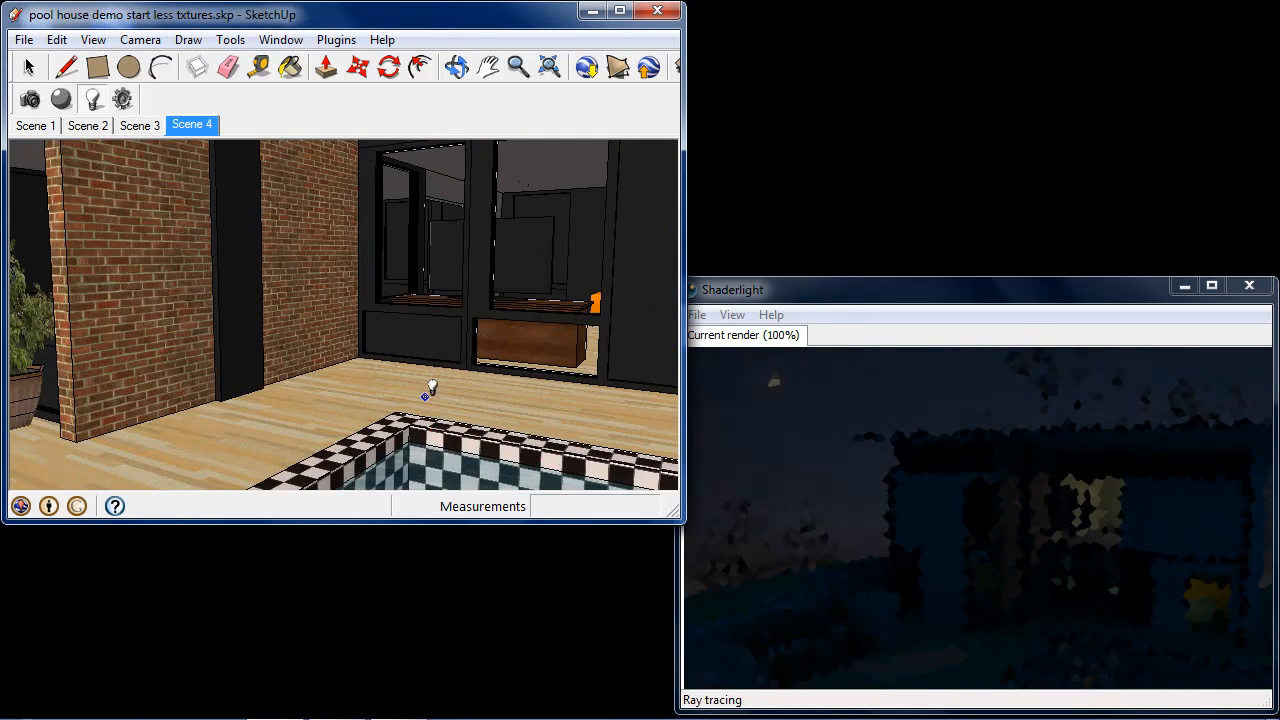
# Import outside lamp.skp from the Warm white LED folder on the desktop and place it on the deck beside the pool corner
pyautogui.click(22, 40)
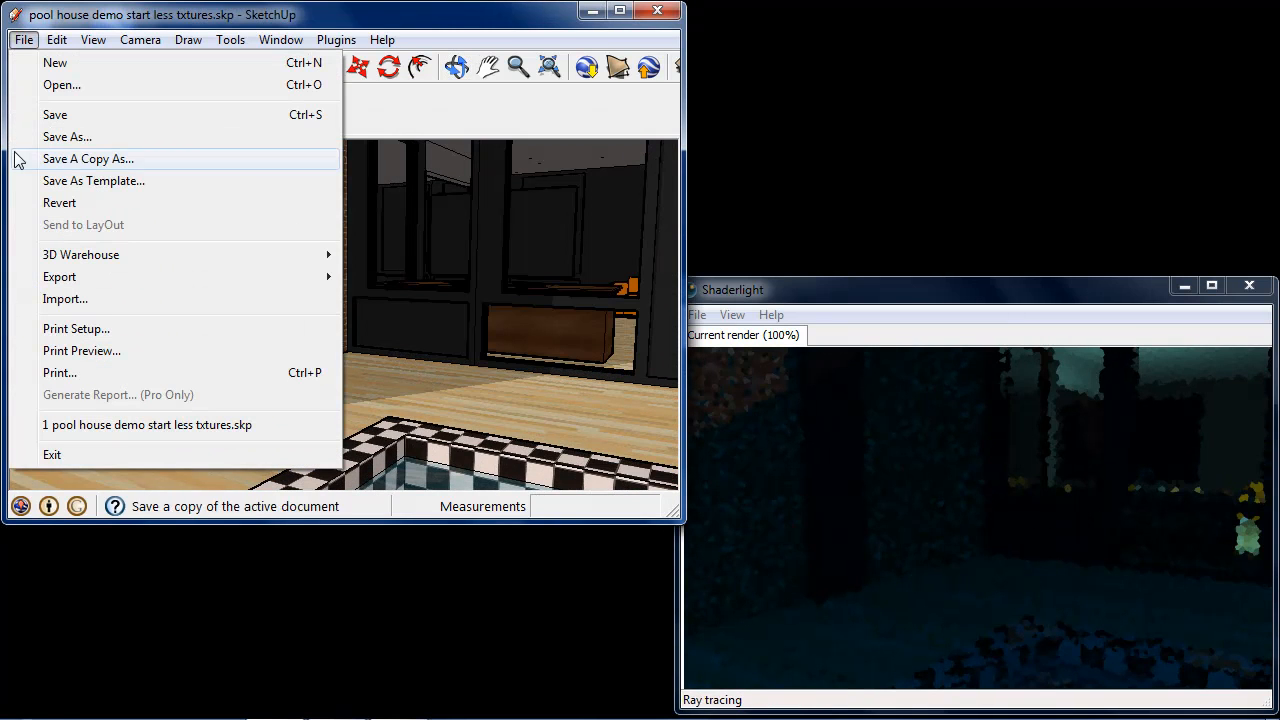
pyautogui.click(111, 295)
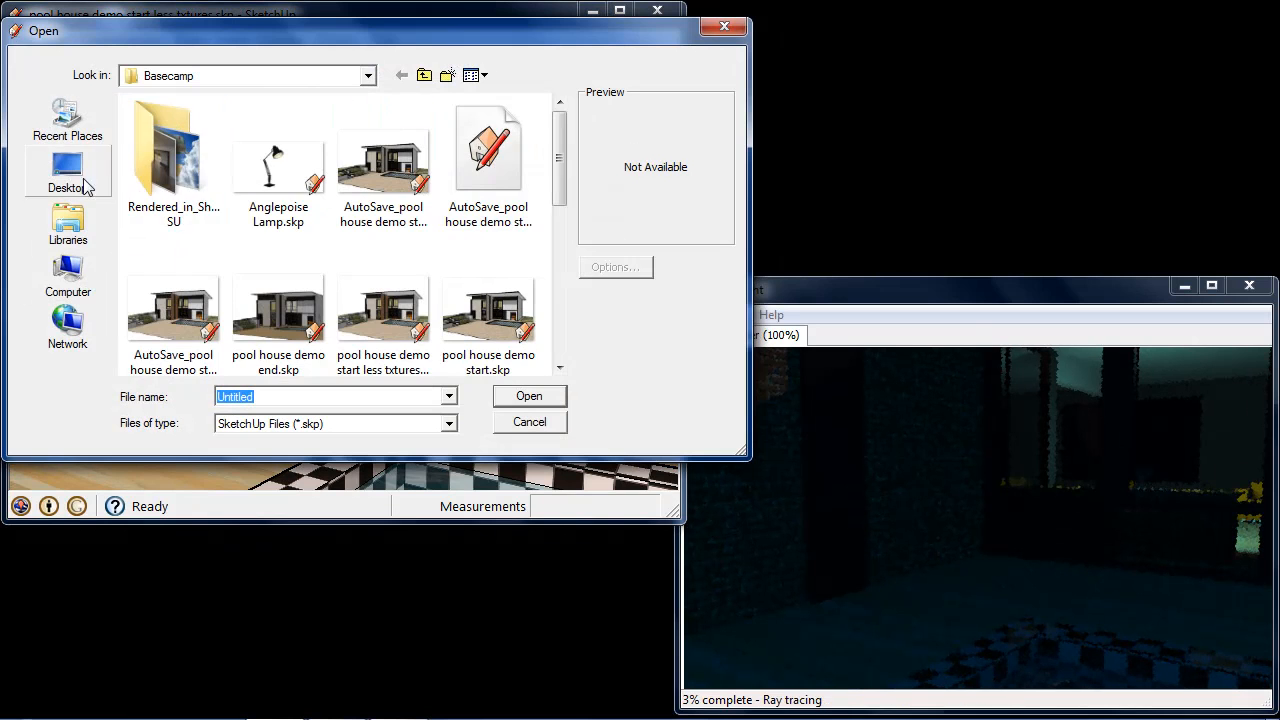
pyautogui.click(70, 175)
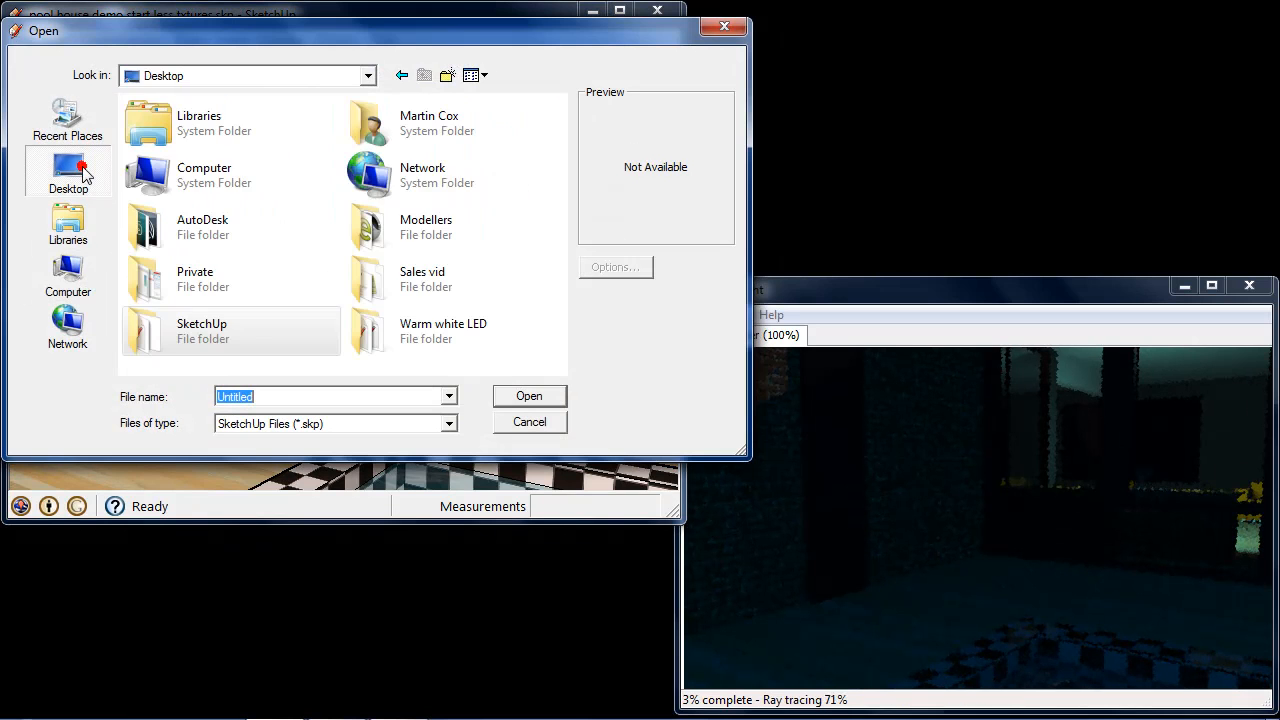
pyautogui.doubleClick(455, 325)
pyautogui.click(219, 130)
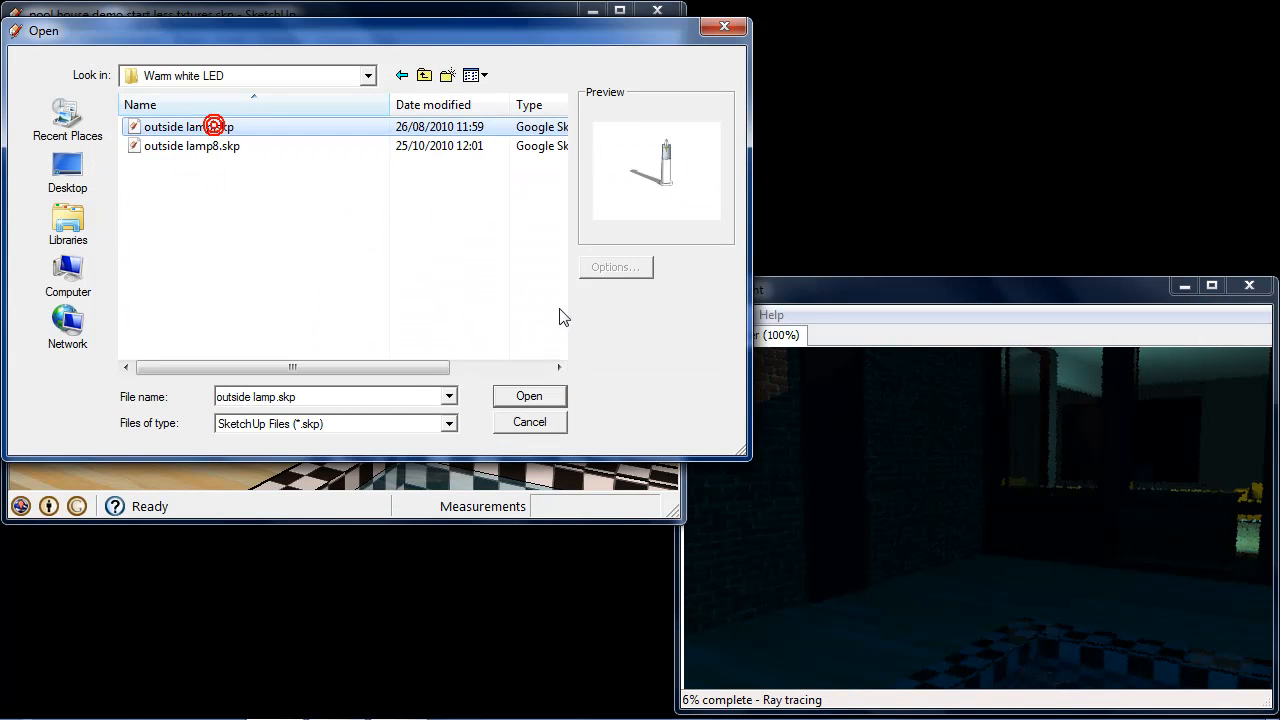
pyautogui.click(557, 395)
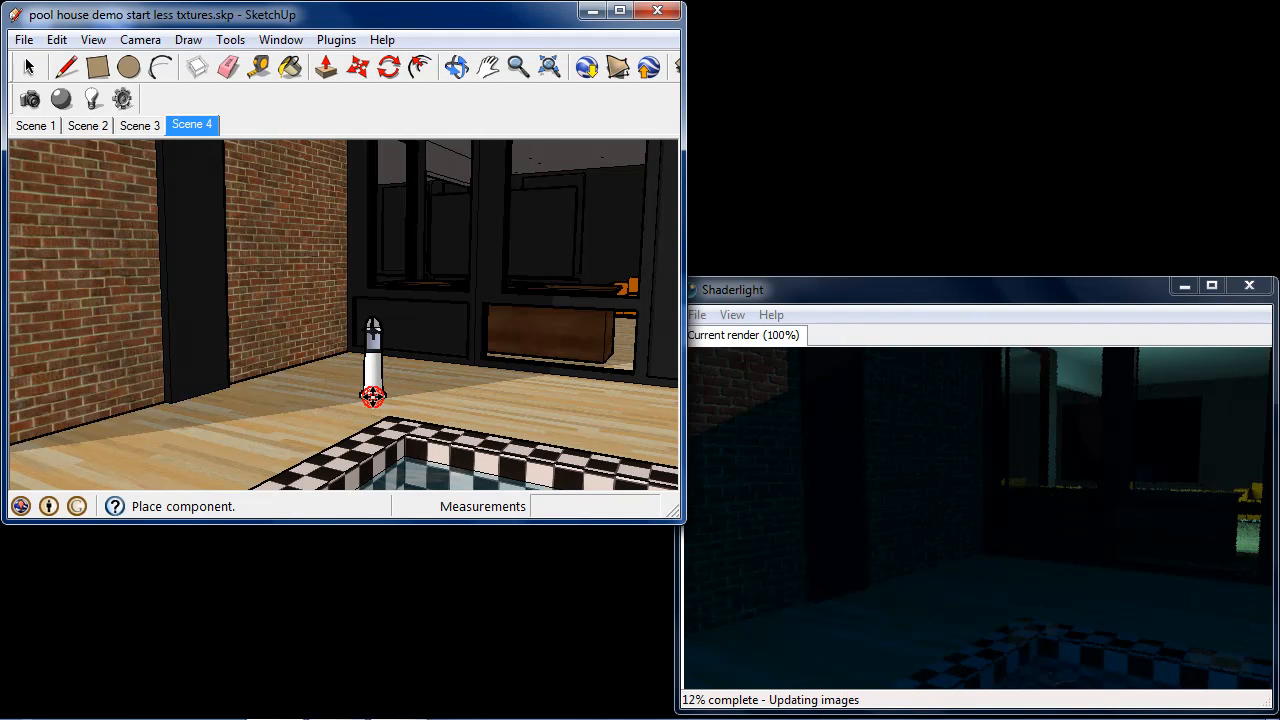
pyautogui.click(372, 396)
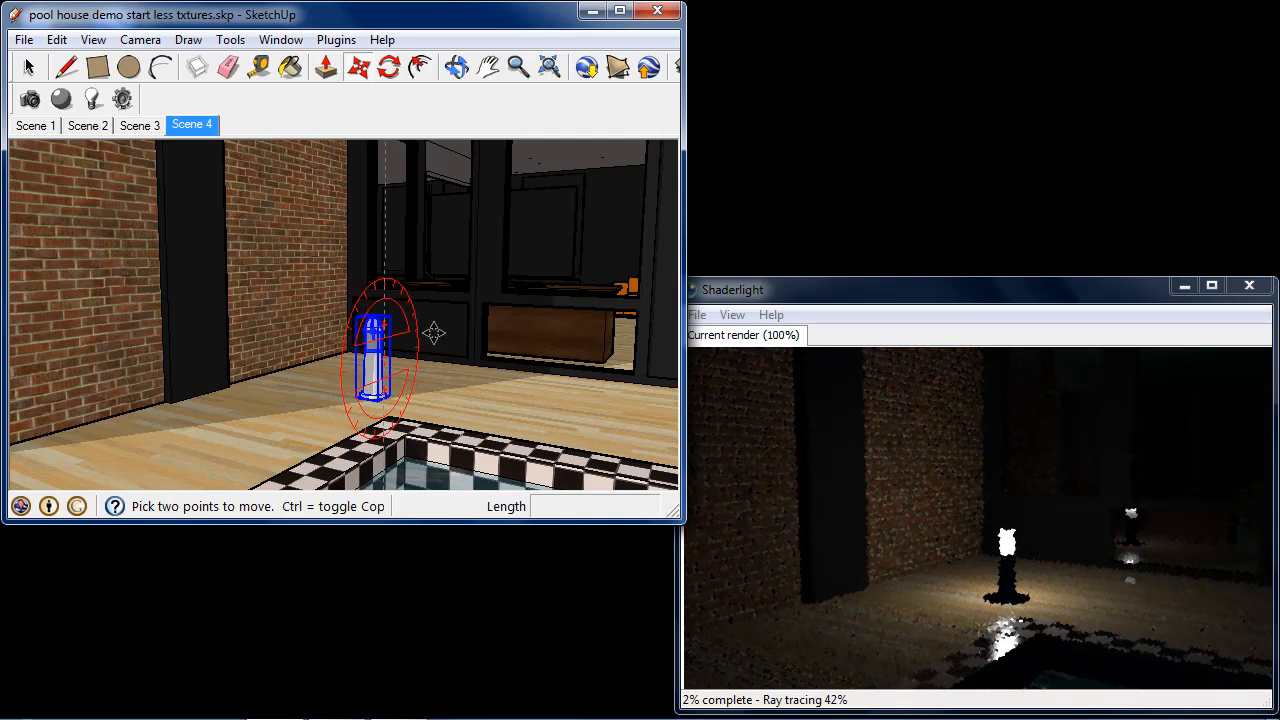
# Sample the Brick_Antique material from the brick wall beside the lamp as the current material
pyautogui.scroll(4, 372, 393)
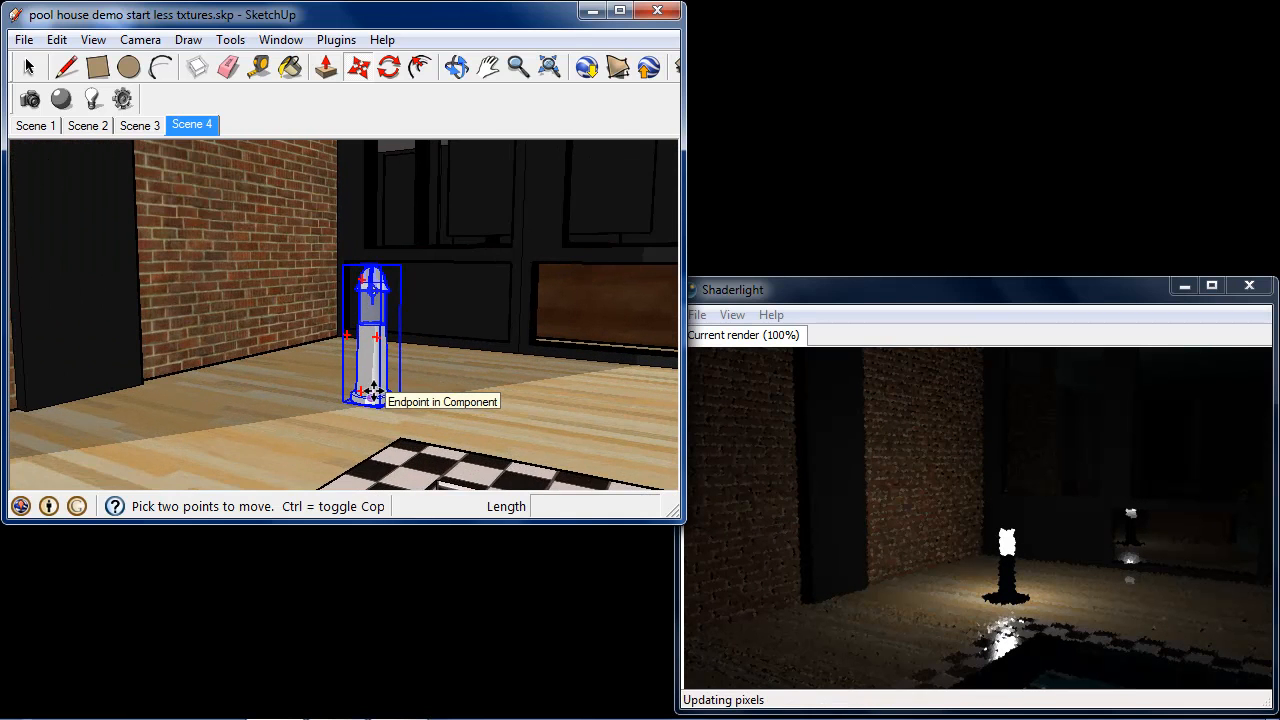
pyautogui.scroll(2, 378, 340)
pyautogui.keyDown('shift'); pyautogui.moveTo(452, 222); pyautogui.dragTo(466, 240, button='middle'); pyautogui.keyUp('shift')
pyautogui.press('m')
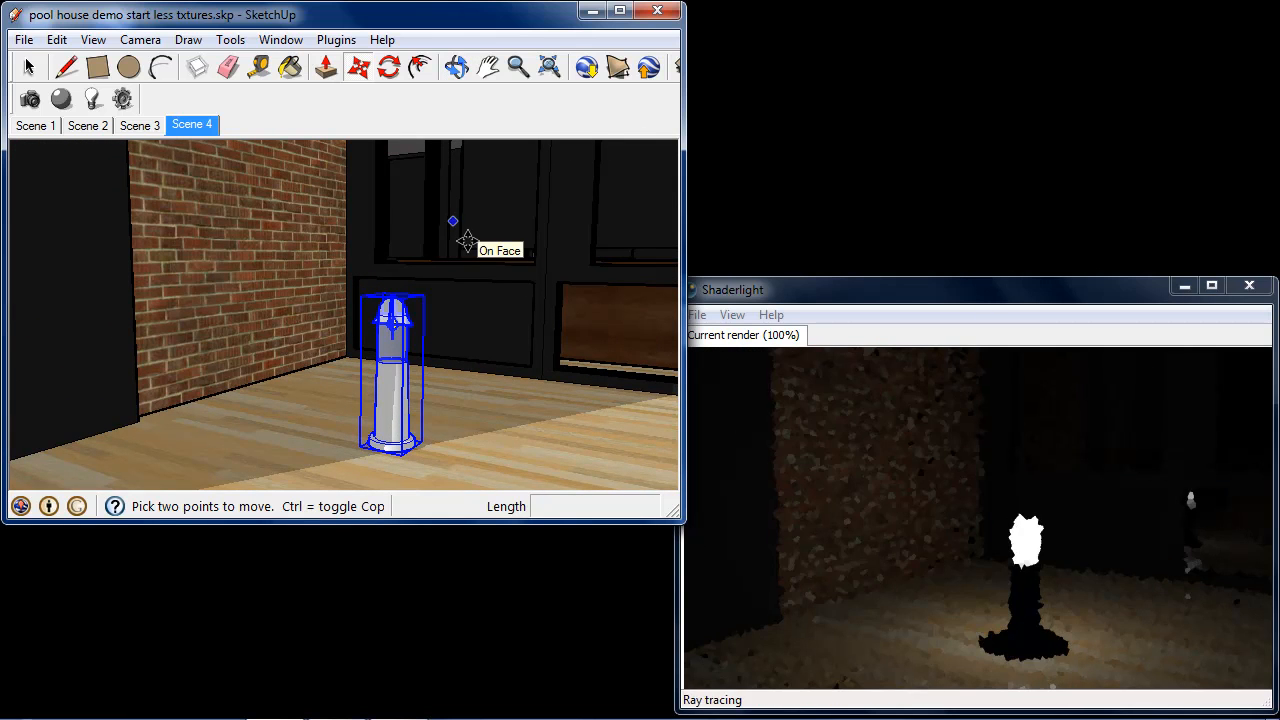
pyautogui.moveTo(503, 286); pyautogui.dragTo(475, 285, button='middle')
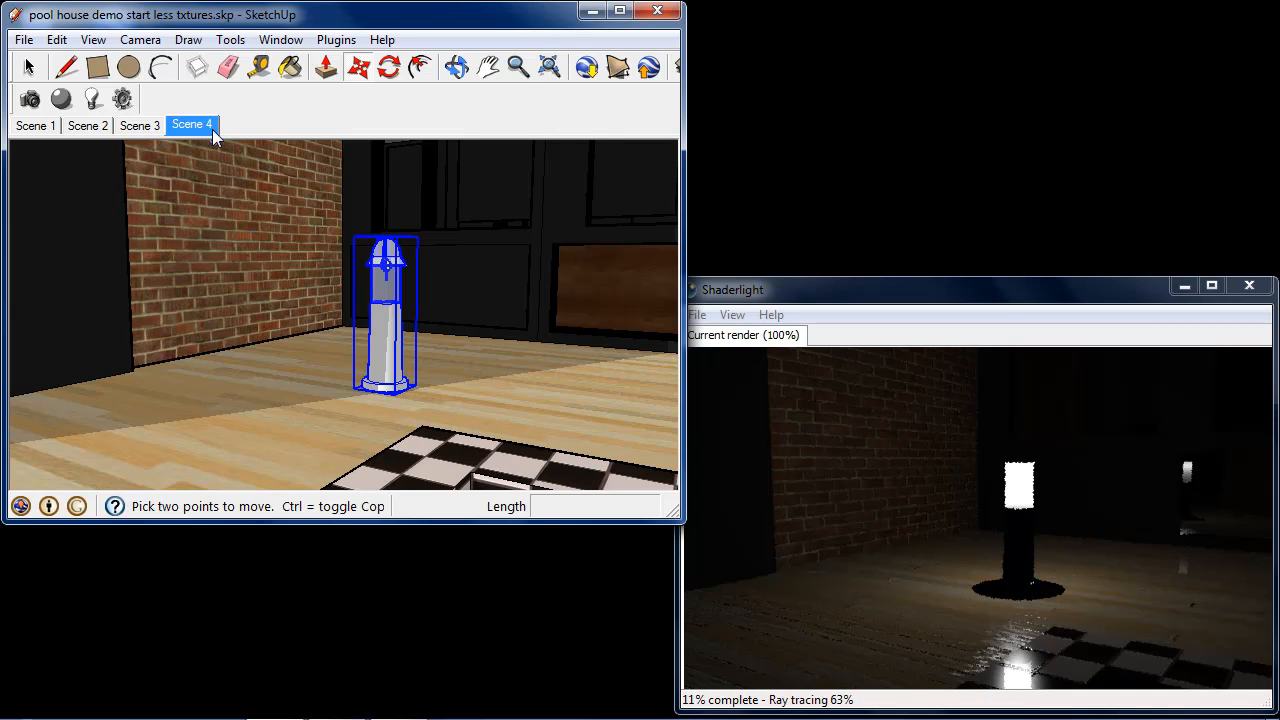
pyautogui.click(280, 40)
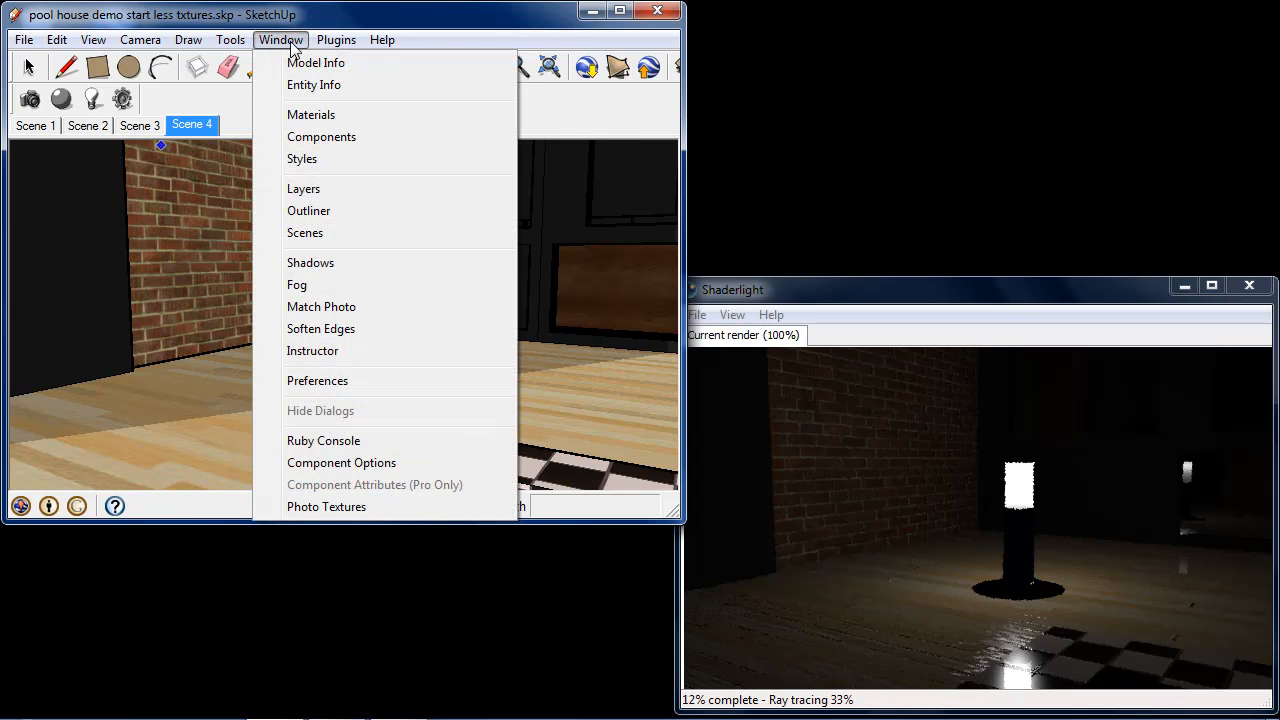
pyautogui.click(310, 115)
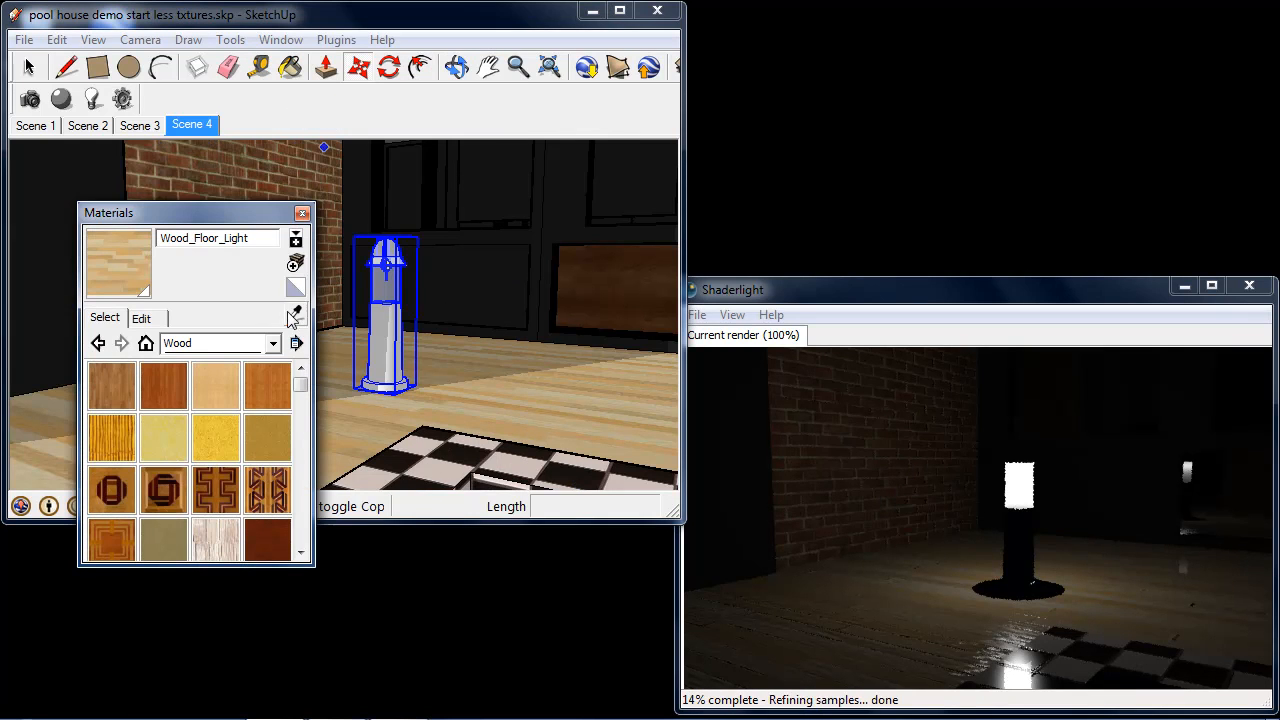
pyautogui.keyDown('alt'); pyautogui.click(266, 163); pyautogui.keyUp('alt')
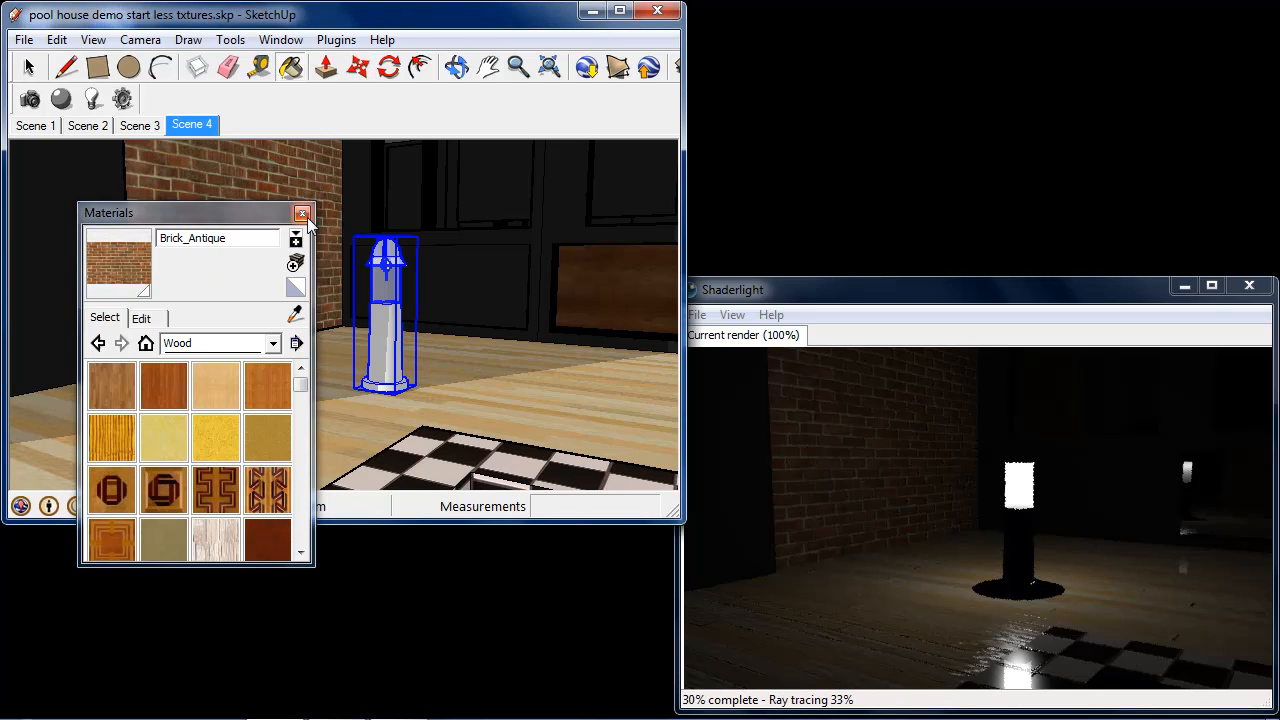
pyautogui.click(305, 216)
# Set the bump of the Brick_Antique material to +2 in the Shaderlight material editor
pyautogui.click(64, 100)
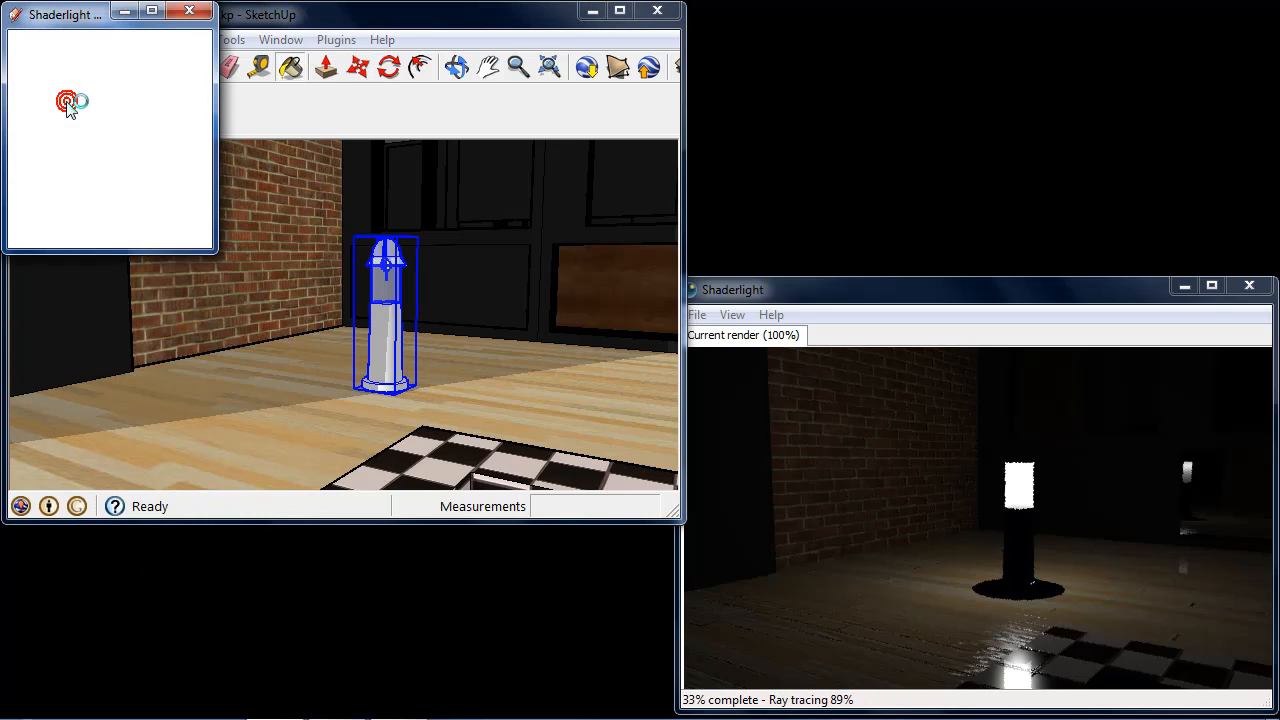
pyautogui.moveTo(82, 16); pyautogui.dragTo(775, 26)
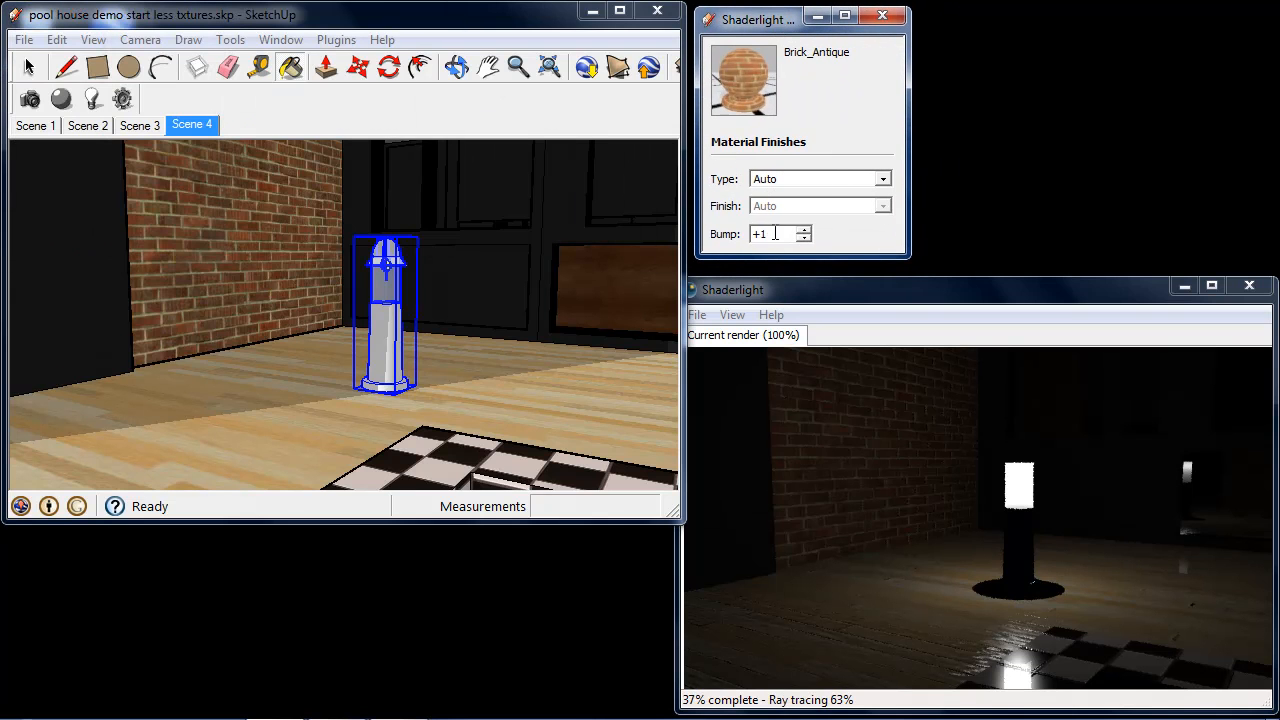
pyautogui.moveTo(768, 232); pyautogui.dragTo(712, 234)
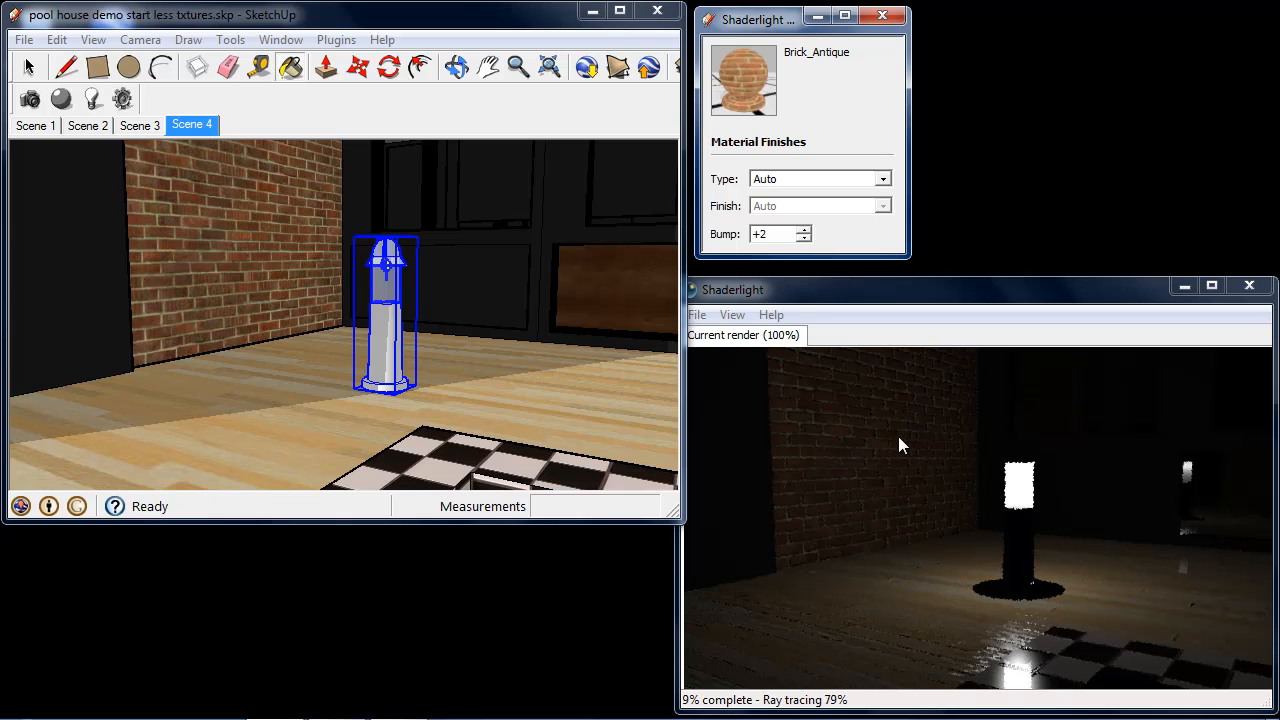
# Copy the outdoor lamp about 21' 3" along the deck to the pool's near left corner
pyautogui.moveTo(352, 413); pyautogui.dragTo(410, 402, button='middle')
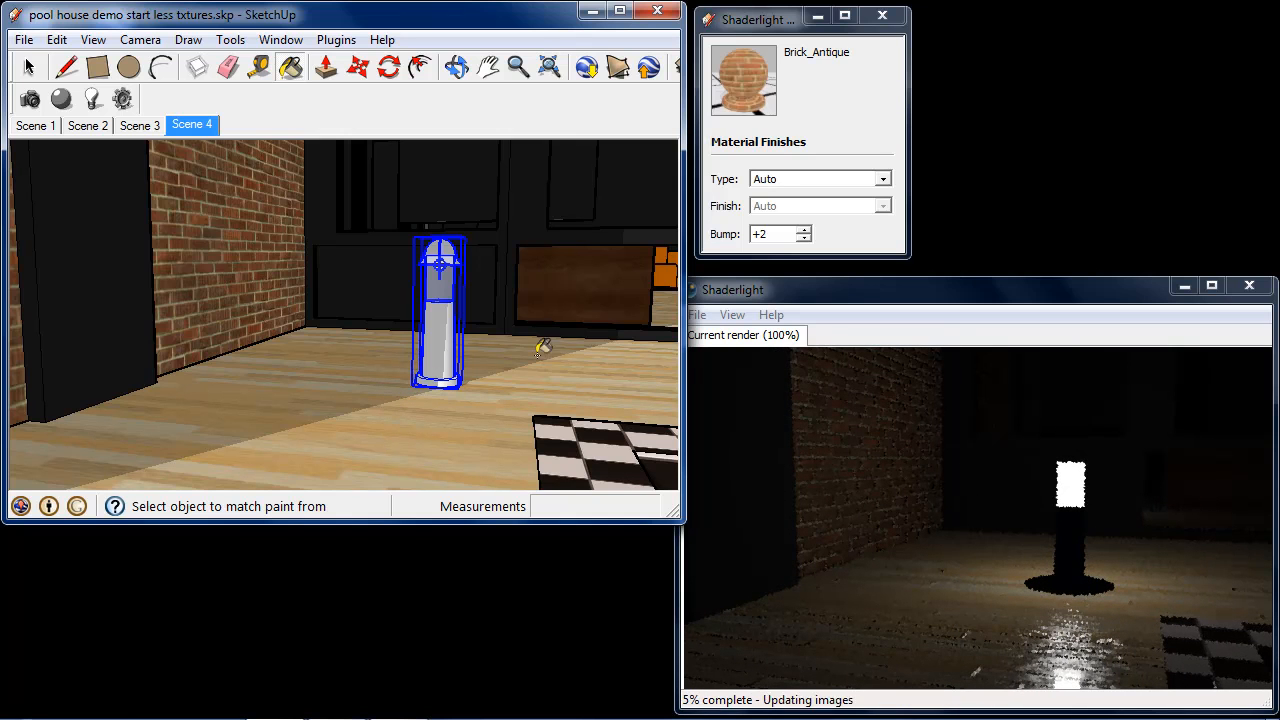
pyautogui.moveTo(540, 303)
pyautogui.mouseDown(button='middle')
pyautogui.moveTo(543, 314)
pyautogui.moveTo(483, 324)
pyautogui.mouseUp(button='middle')
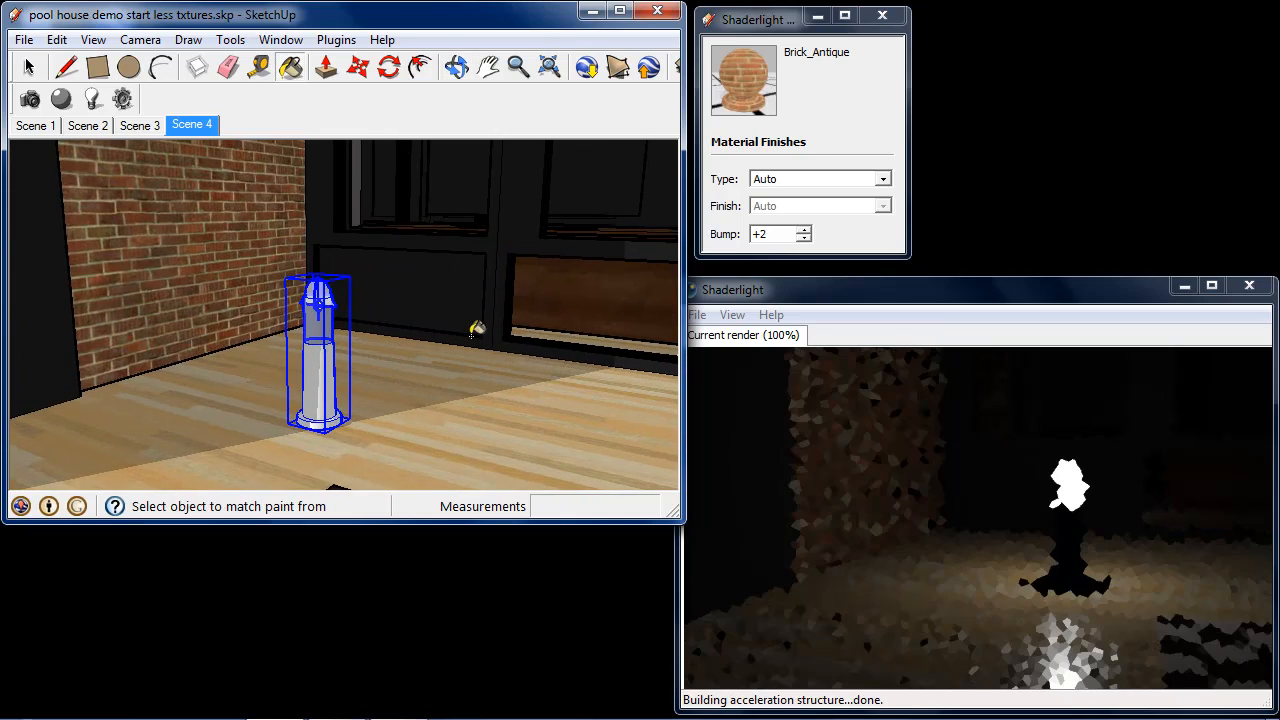
pyautogui.scroll(-10, 435, 390)
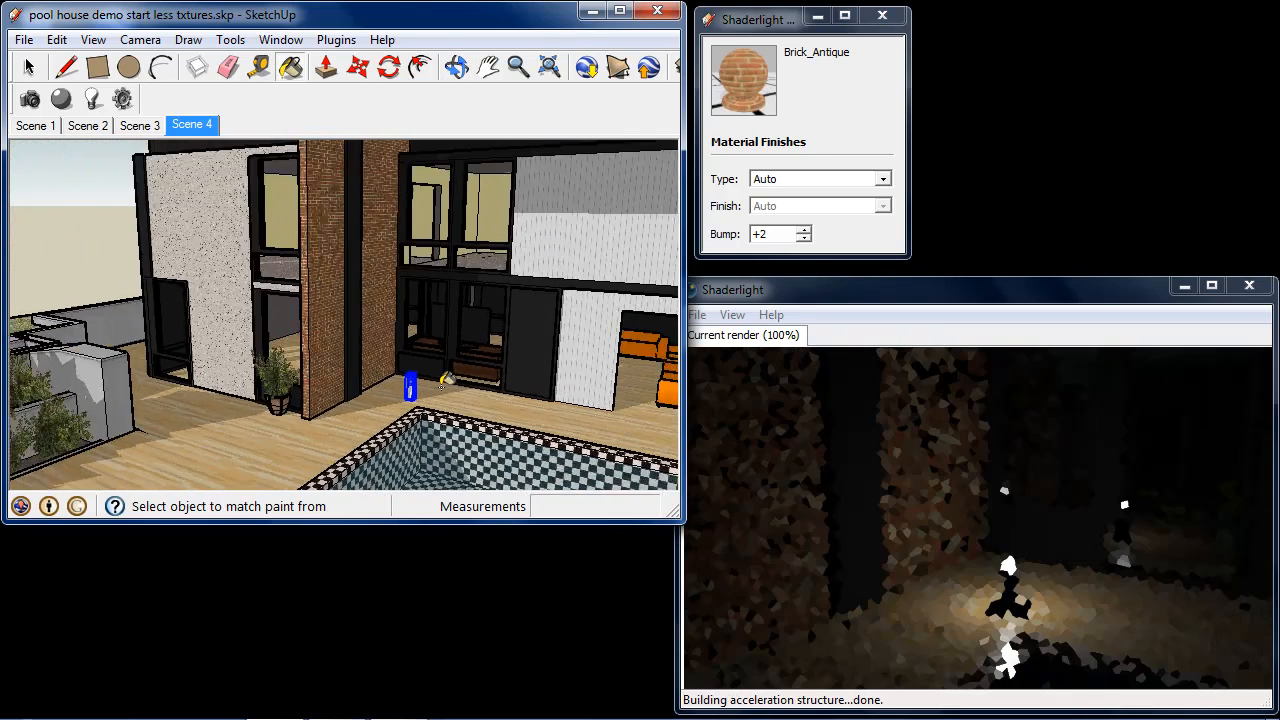
pyautogui.moveTo(426, 424)
pyautogui.mouseDown(button='middle')
pyautogui.moveTo(486, 363)
pyautogui.moveTo(390, 370)
pyautogui.mouseUp(button='middle')
pyautogui.press('b')
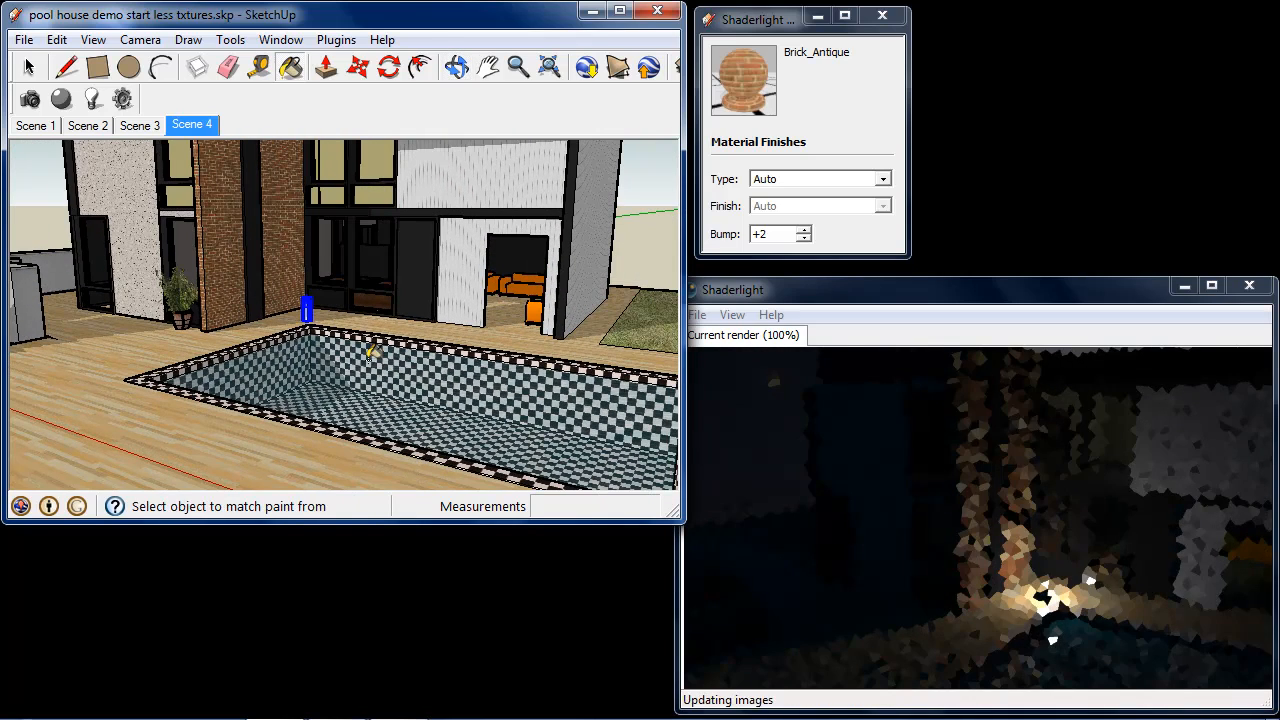
pyautogui.click(28, 68)
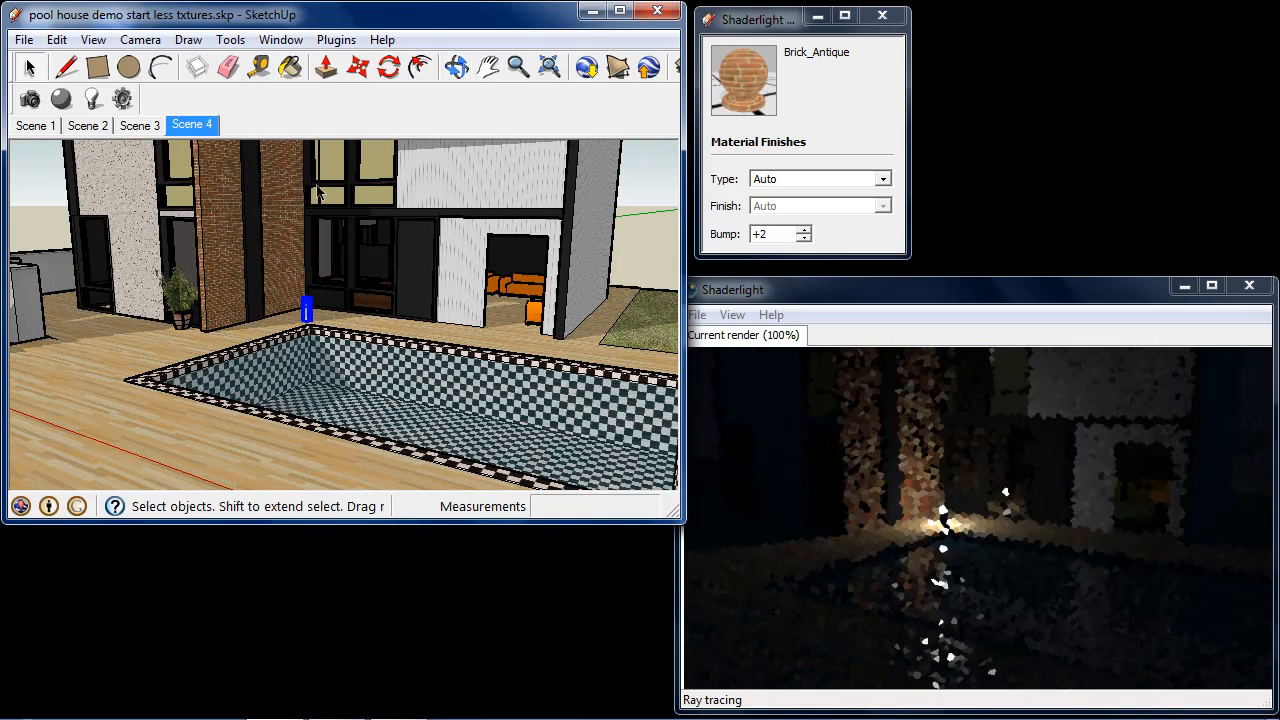
pyautogui.click(358, 67)
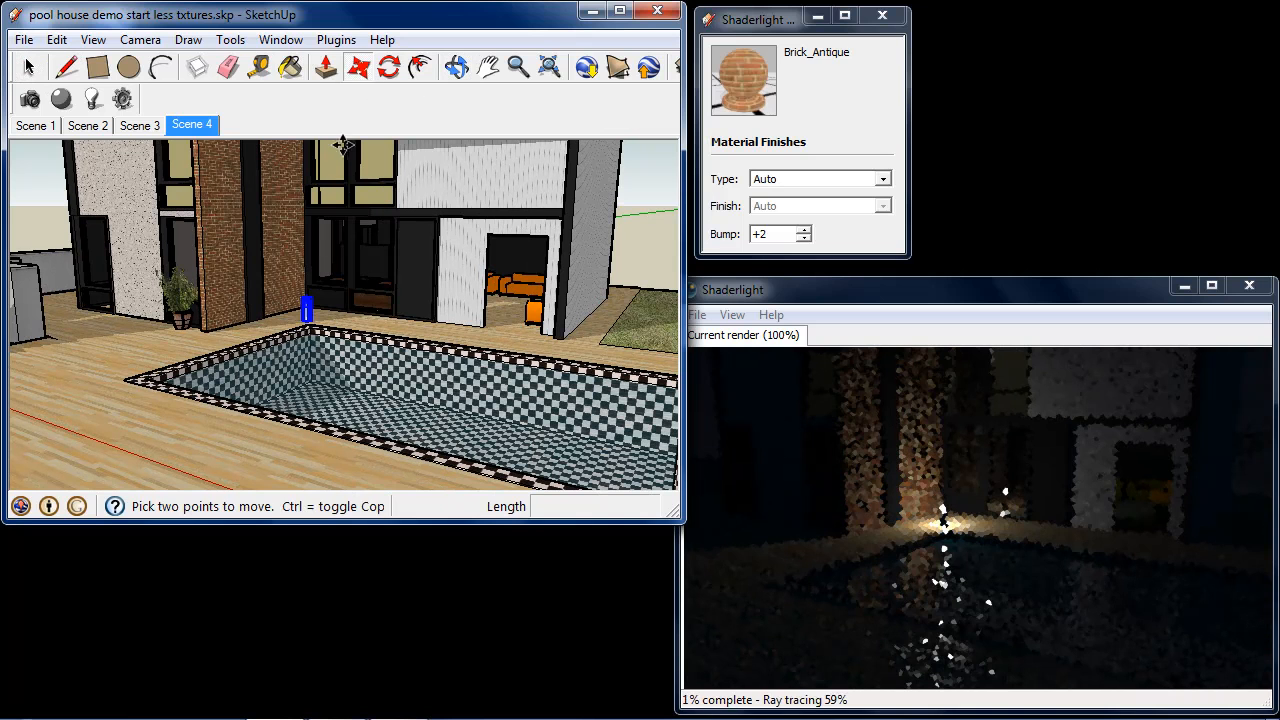
pyautogui.keyDown('ctrl'); pyautogui.click(306, 310); pyautogui.keyUp('ctrl')
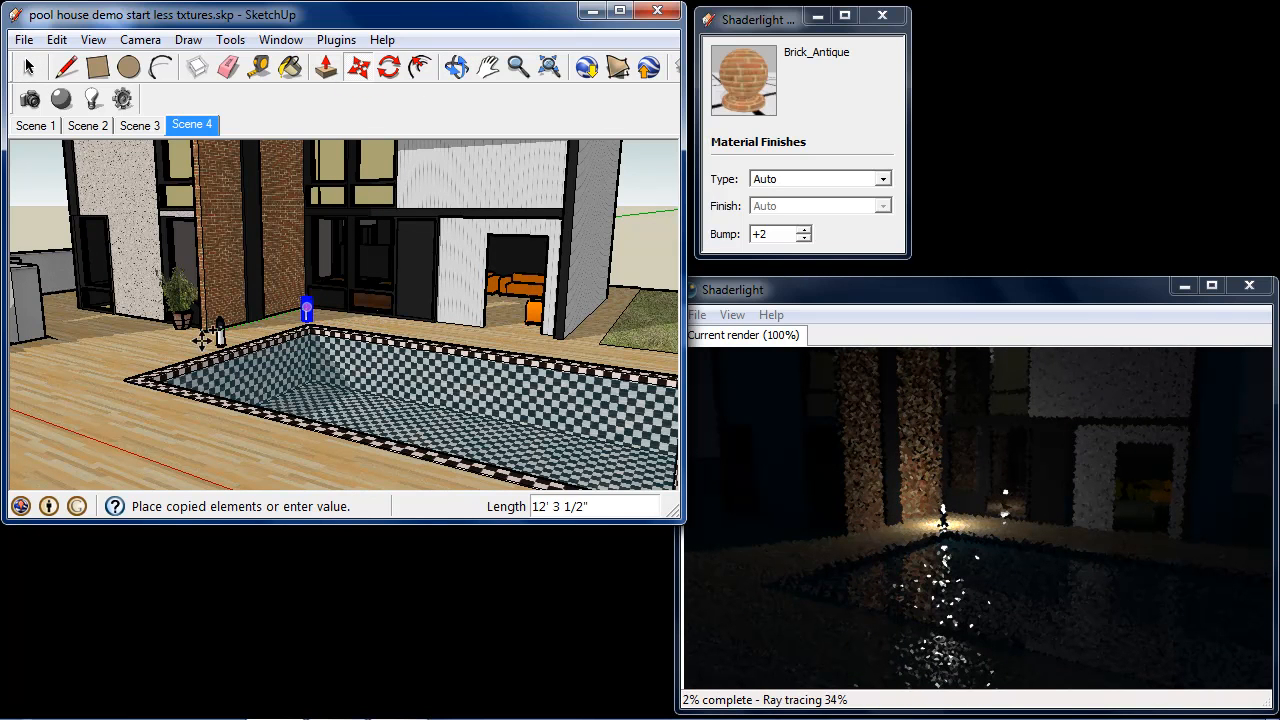
pyautogui.click(100, 356)
pyautogui.press('q')
pyautogui.press('m')
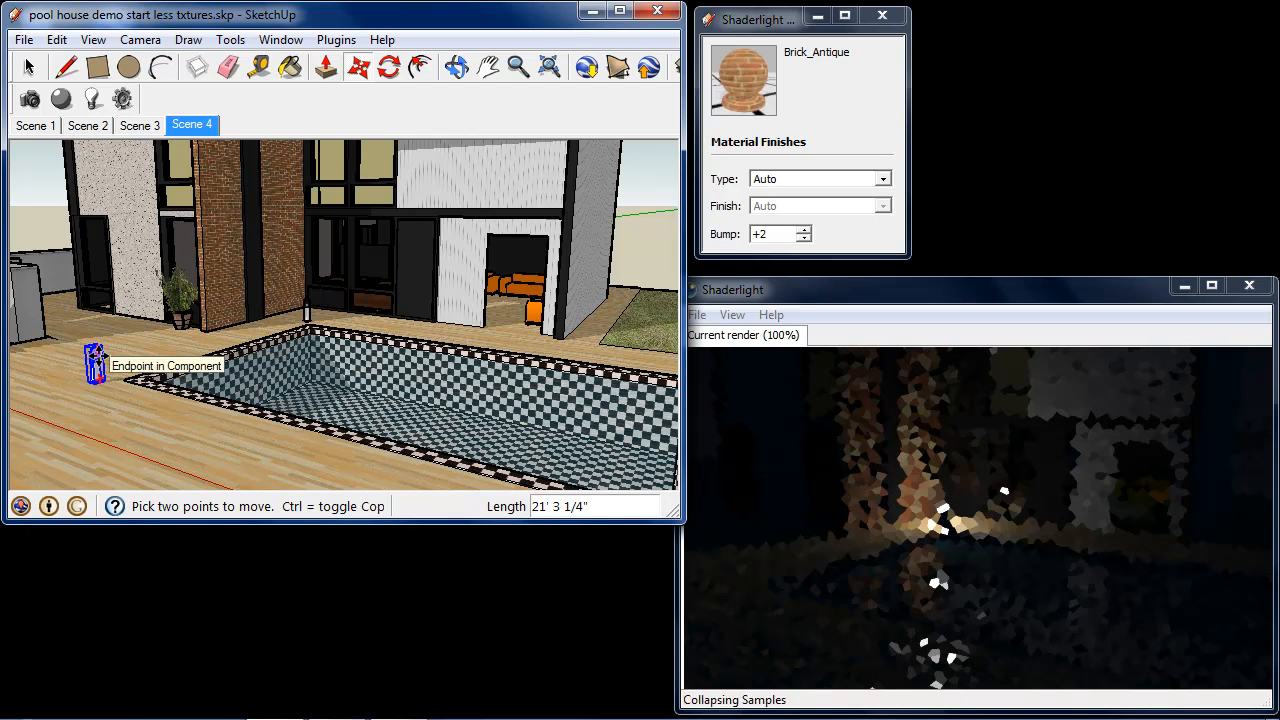
# Copy both outdoor lamps together about 32' 3" along the deck to the opposite end of the pool
pyautogui.click(29, 66)
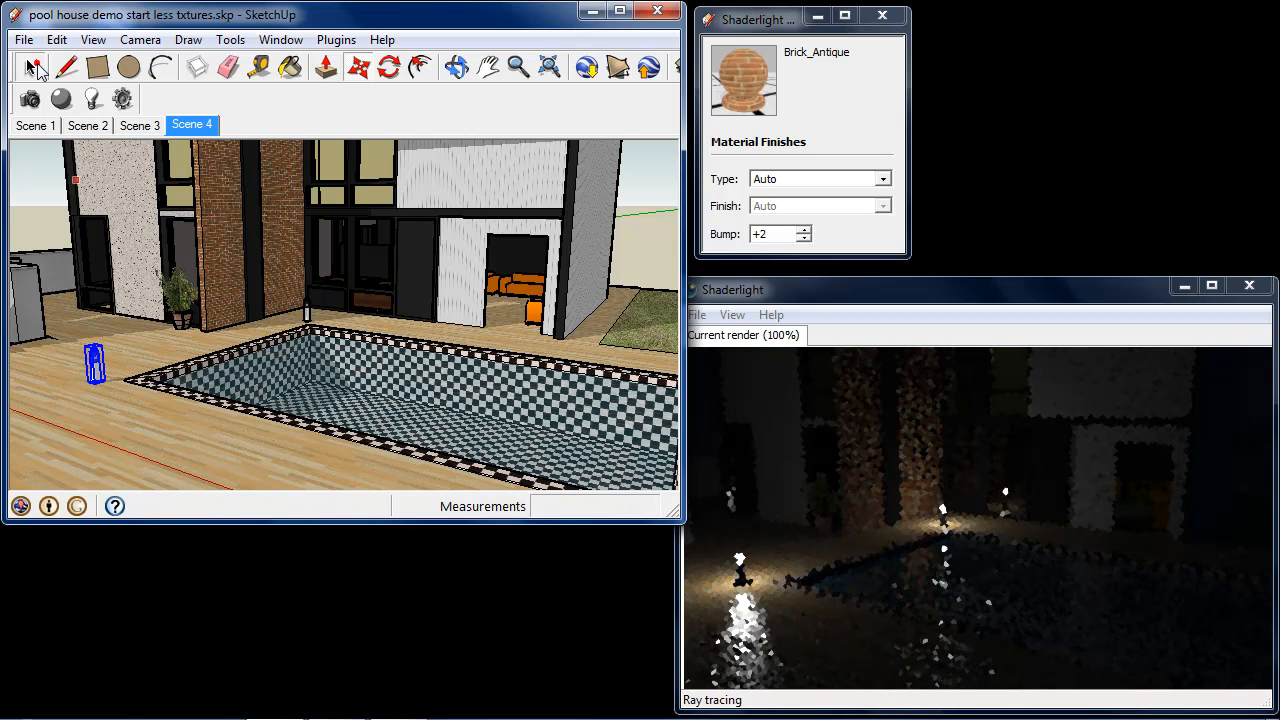
pyautogui.keyDown('ctrl'); pyautogui.click(307, 312); pyautogui.keyUp('ctrl')
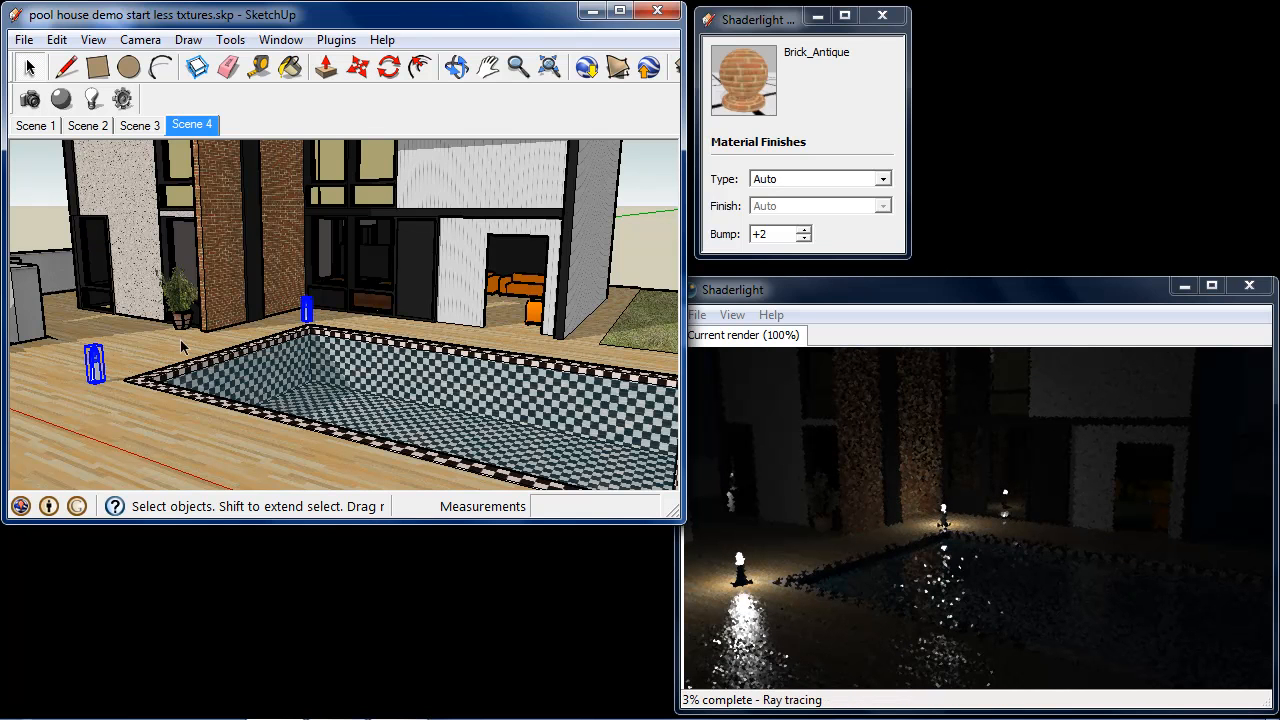
pyautogui.click(358, 66)
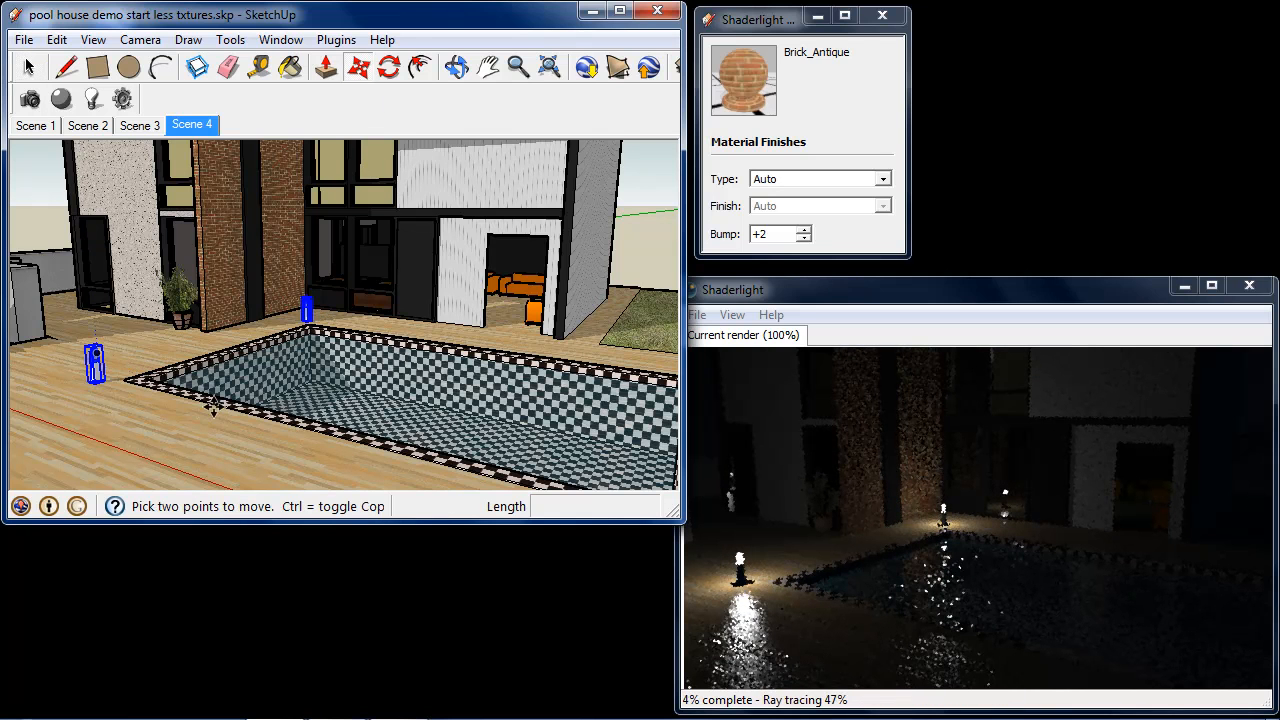
pyautogui.scroll(-3, 262, 424)
pyautogui.scroll(-2, 262, 424)
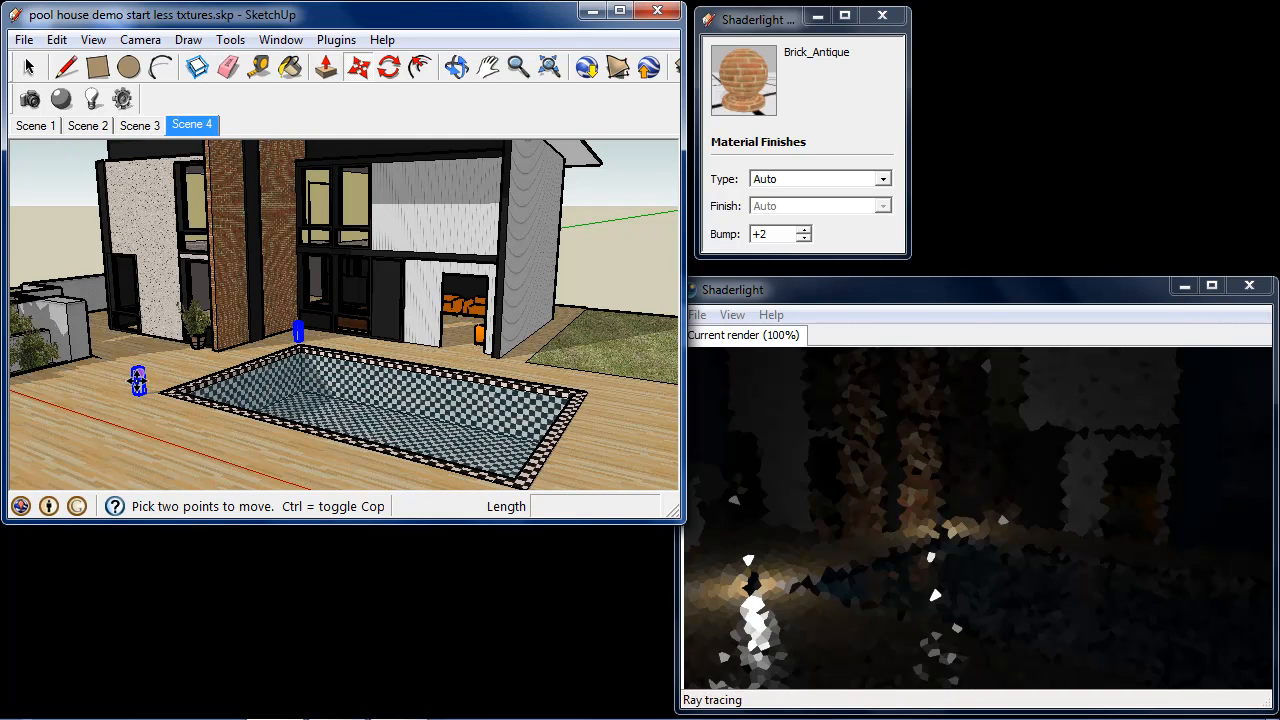
pyautogui.press('ctrl')
pyautogui.click(137, 380)
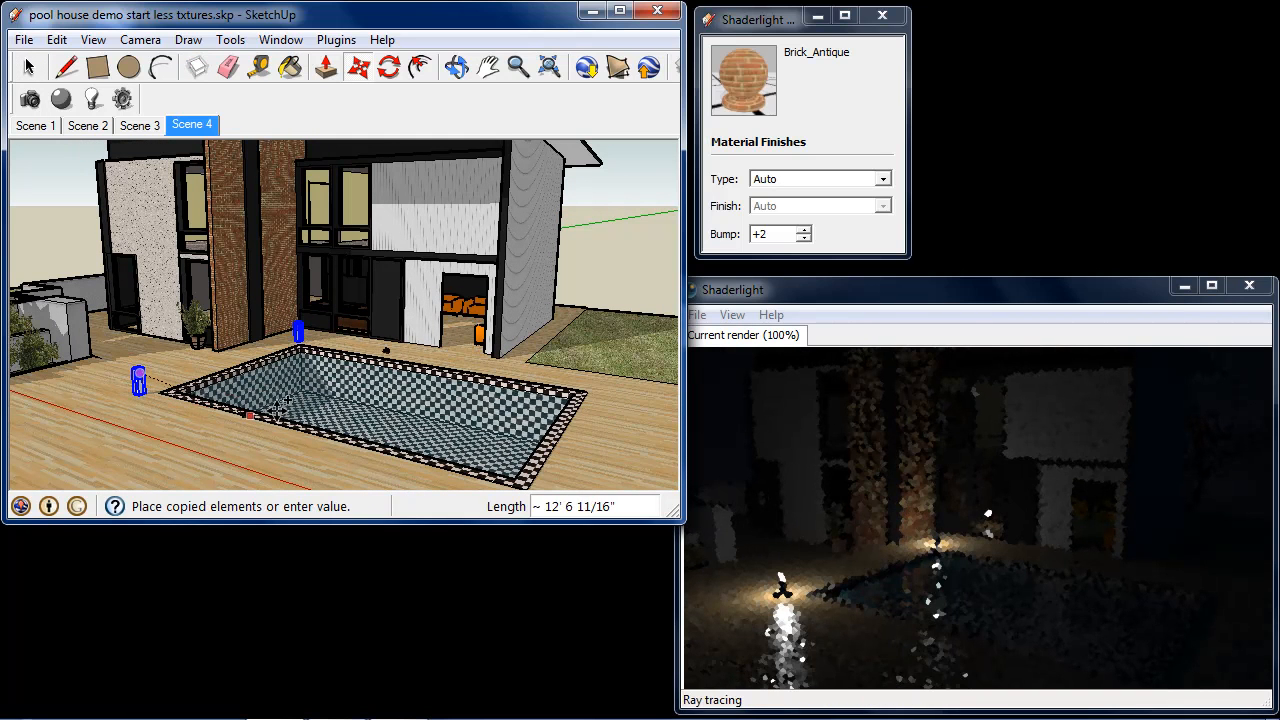
pyautogui.click(561, 476)
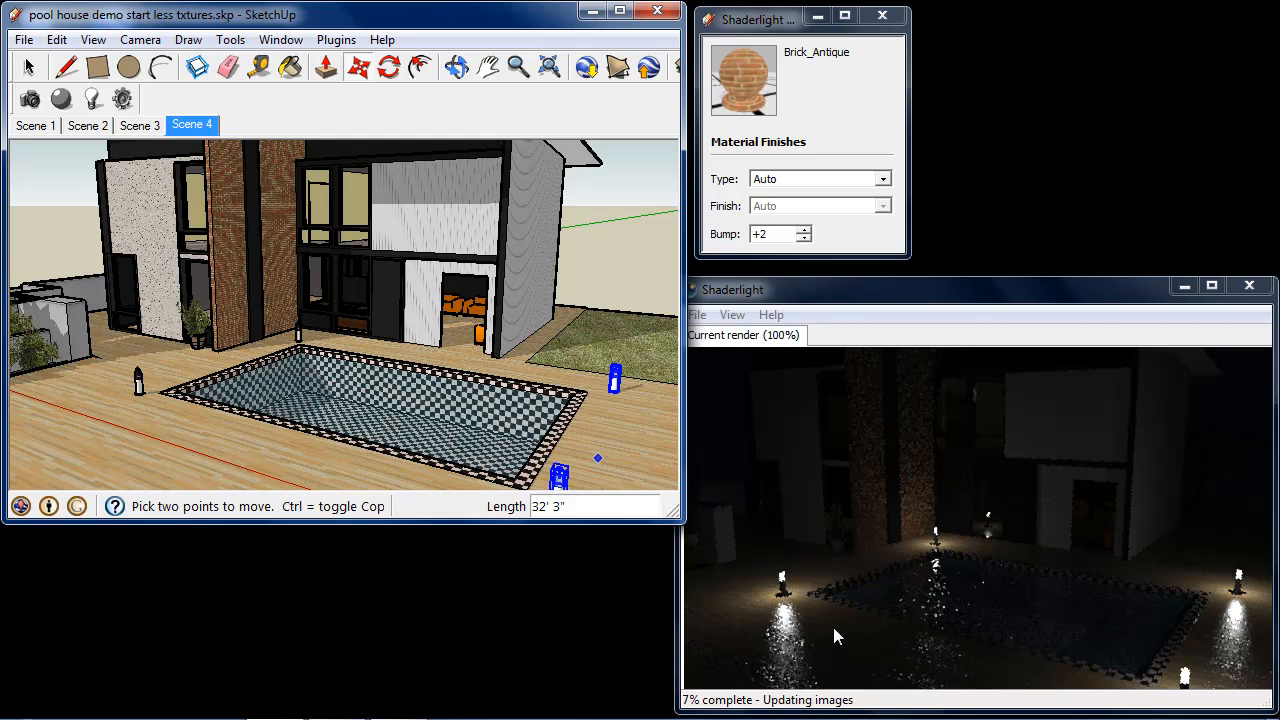
# Sample the Wood_Floor_Light material from the deck and set its Shaderlight material type to Matt
pyautogui.click(280, 39)
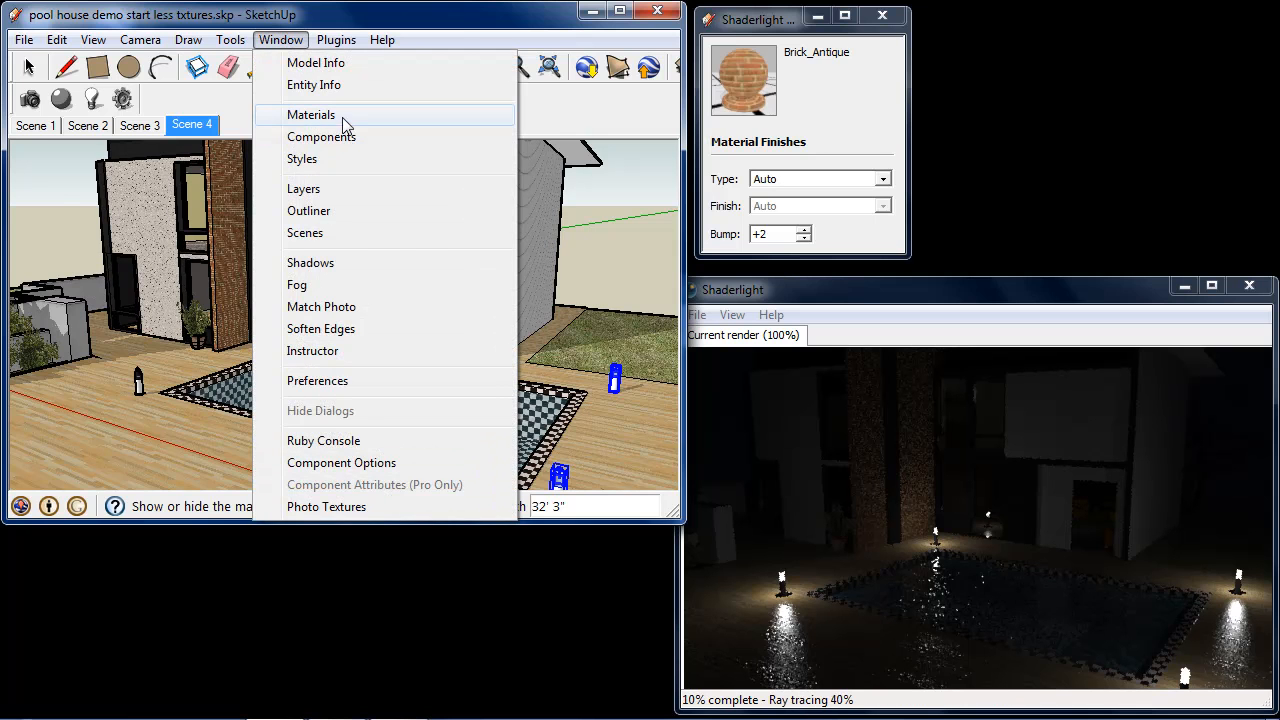
pyautogui.click(343, 120)
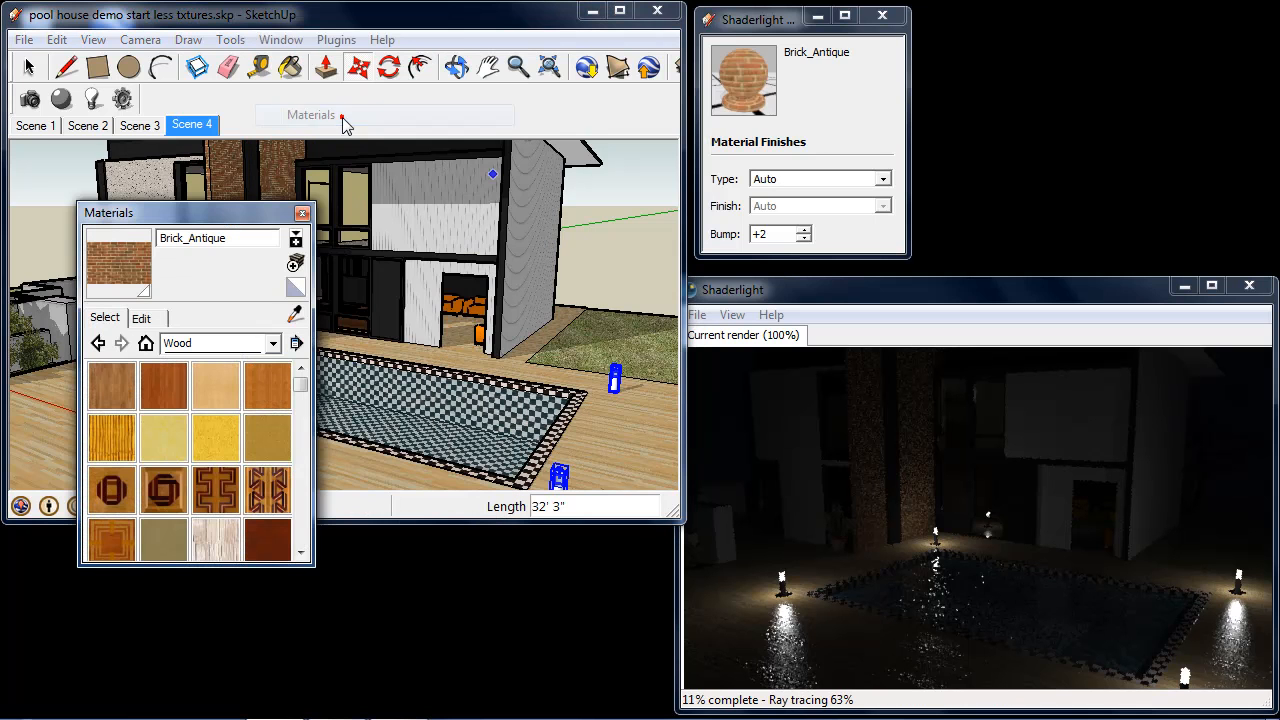
pyautogui.keyDown('alt'); pyautogui.click(612, 438); pyautogui.keyUp('alt')
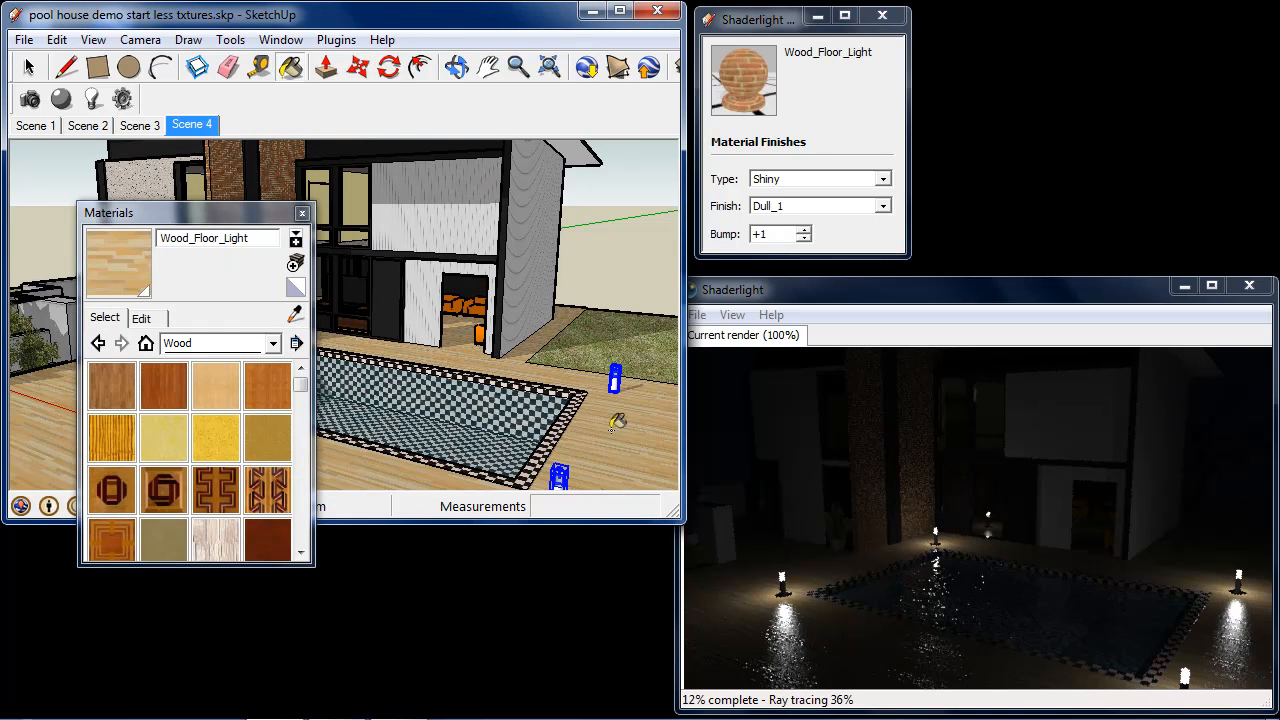
pyautogui.click(790, 180)
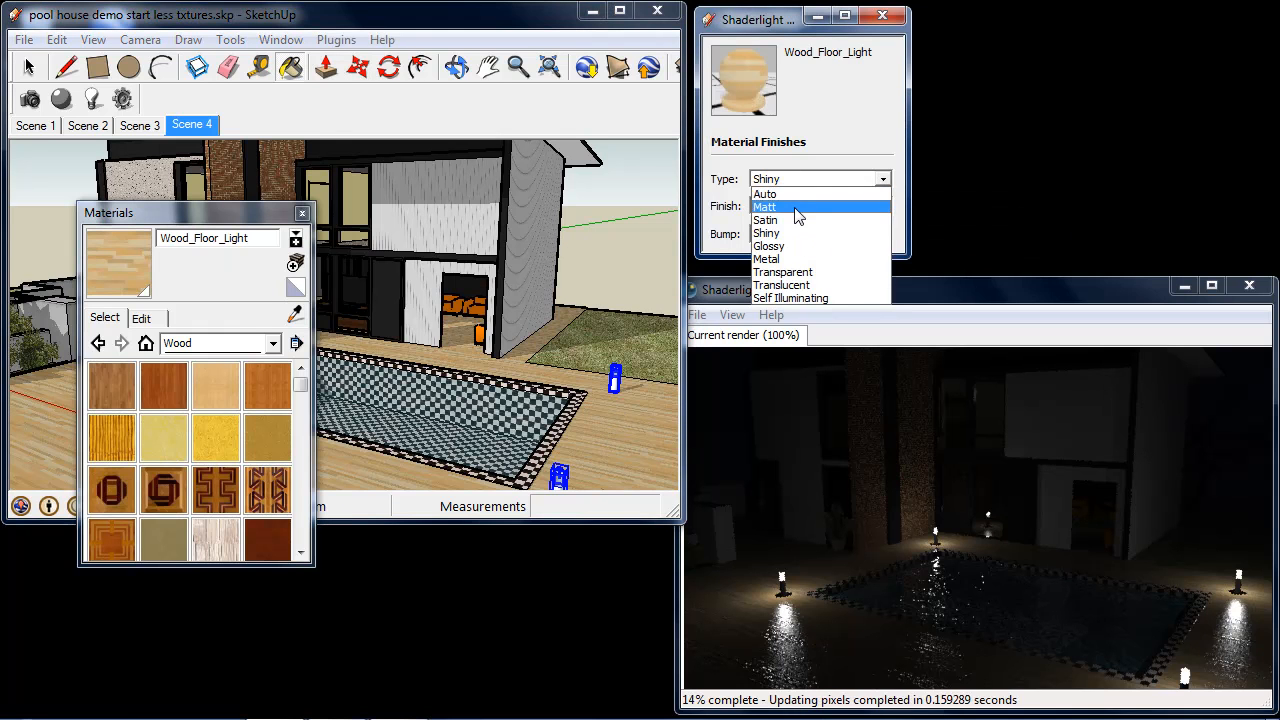
pyautogui.click(797, 208)
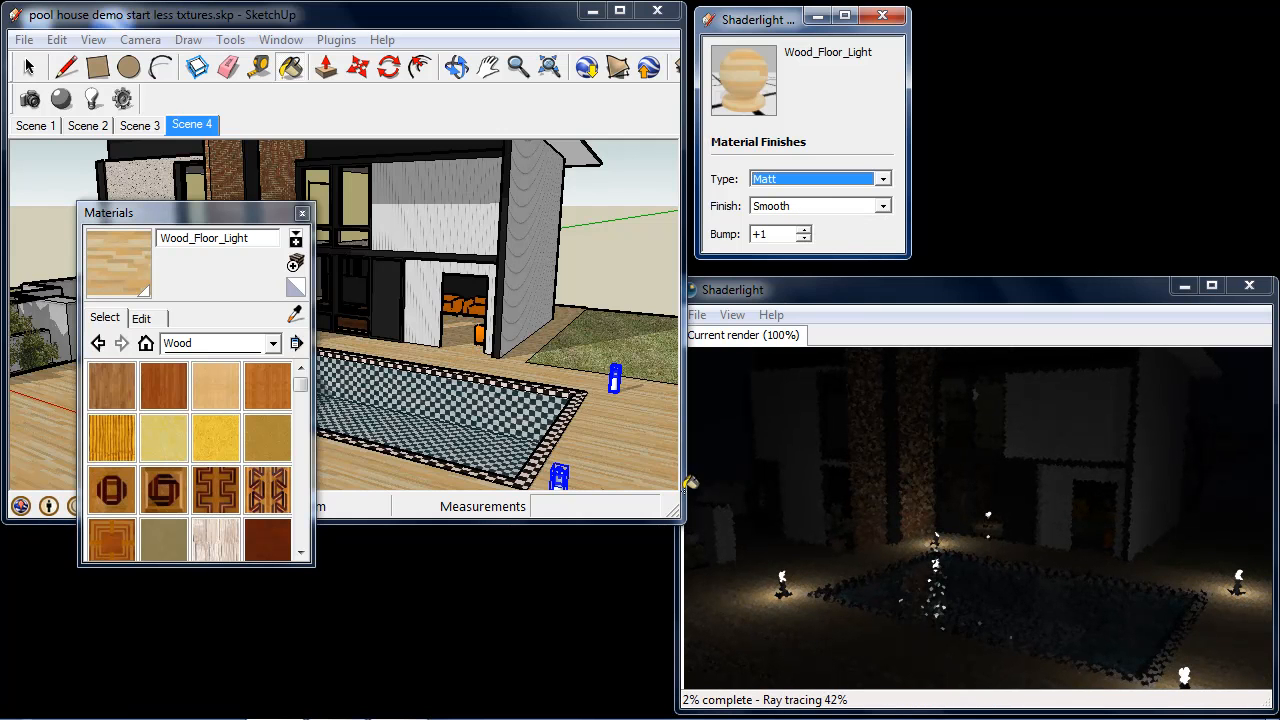
pyautogui.click(304, 215)
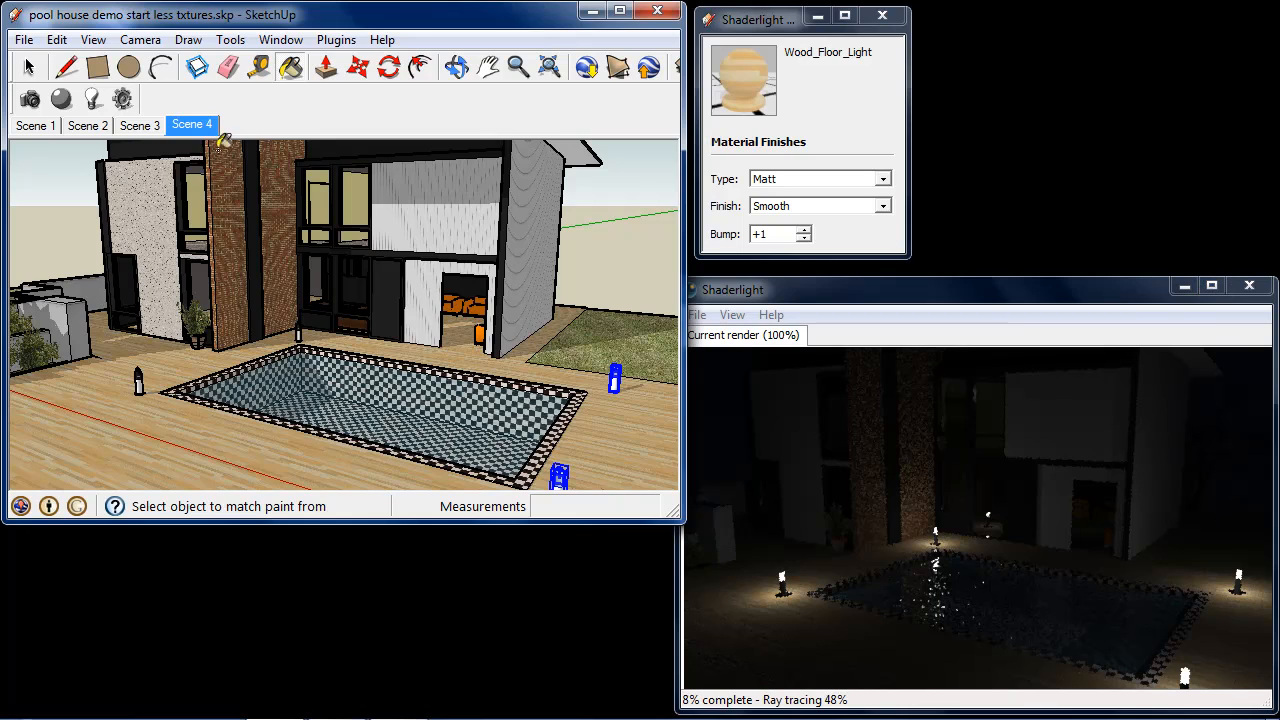
# Restore the Scene 4 camera view and maximize the Shaderlight render window
pyautogui.click(192, 125)
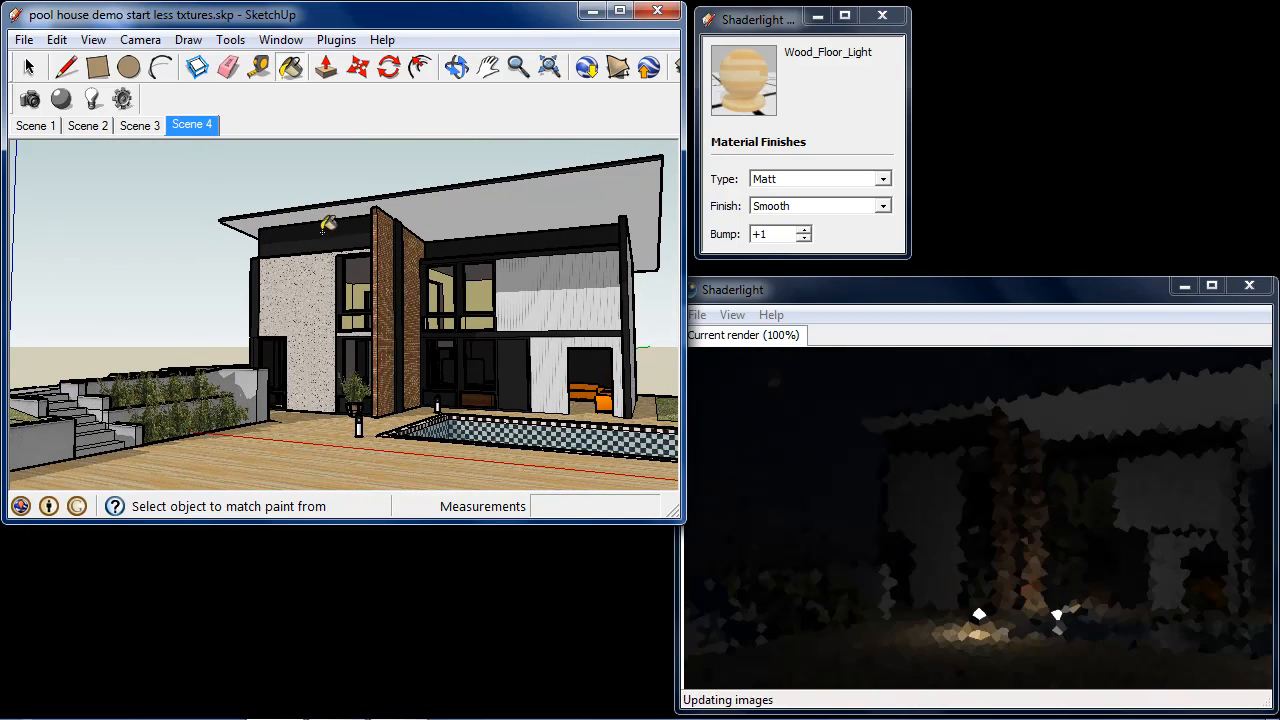
pyautogui.click(1211, 285)
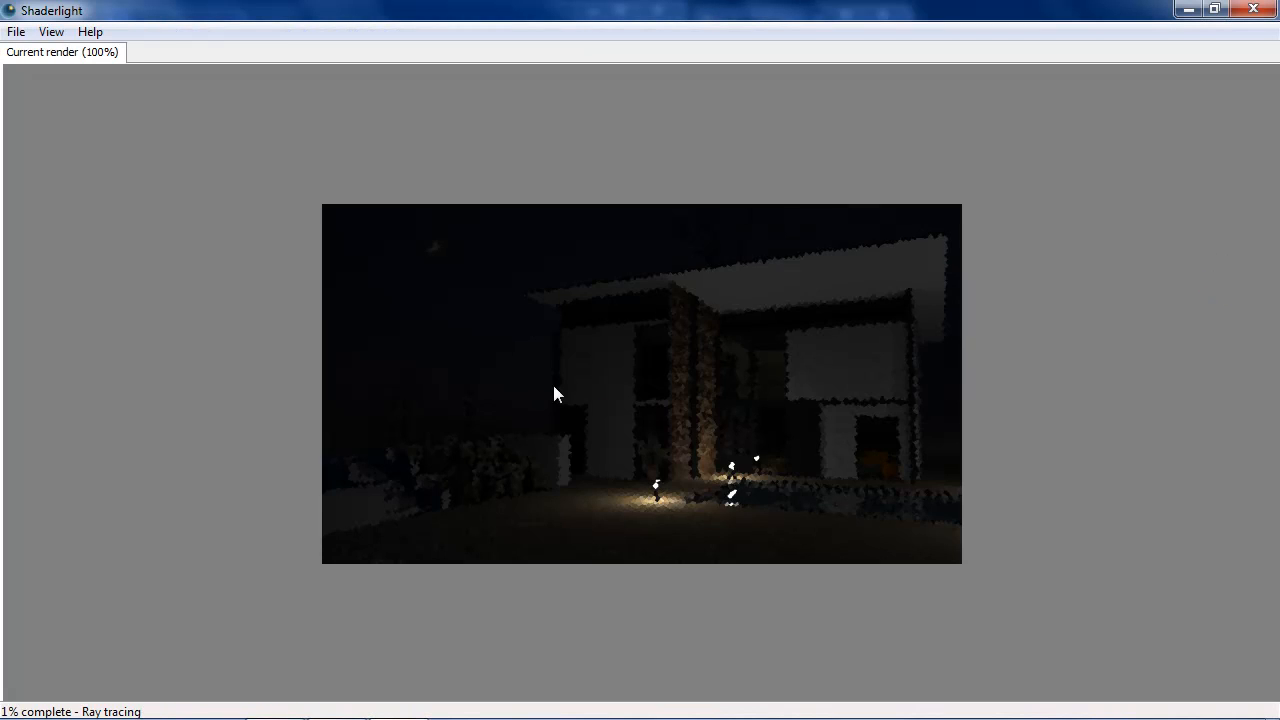